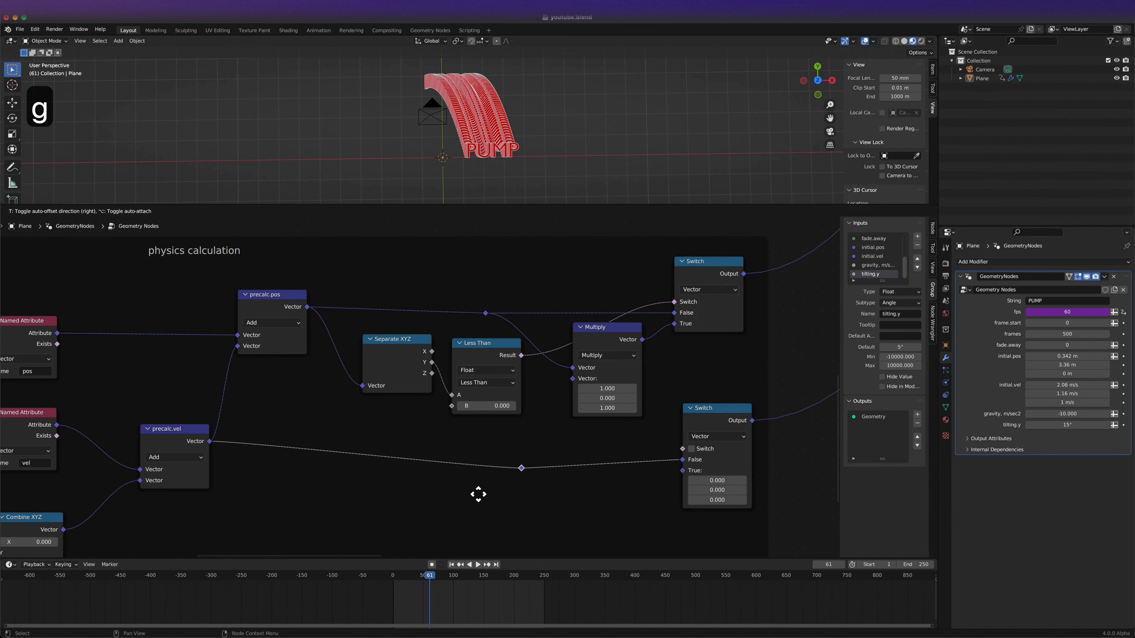
Reroute the precalc.vel link into the lower Switch node and connect the Less Than result to that node's Switch input.
left_click(441, 487)
left_click_drag(521, 356, 565, 398)
left_click_drag(684, 459, 683, 449)
key("g")
left_click(480, 452)
left_click_drag(480, 452, 682, 470)
Duplicate the vector Multiply node between the precalc.vel reroute and the lower Switch's True input, and set its Y multiplier to -1.
left_click(599, 327)
key("shift+d")
left_click(599, 466)
middle_click_drag(599, 519, 566, 466)
double_click(566, 486)
type("-1")
key("Return")
Play the animation and inspect the bouncing text from the top view.
key("space")
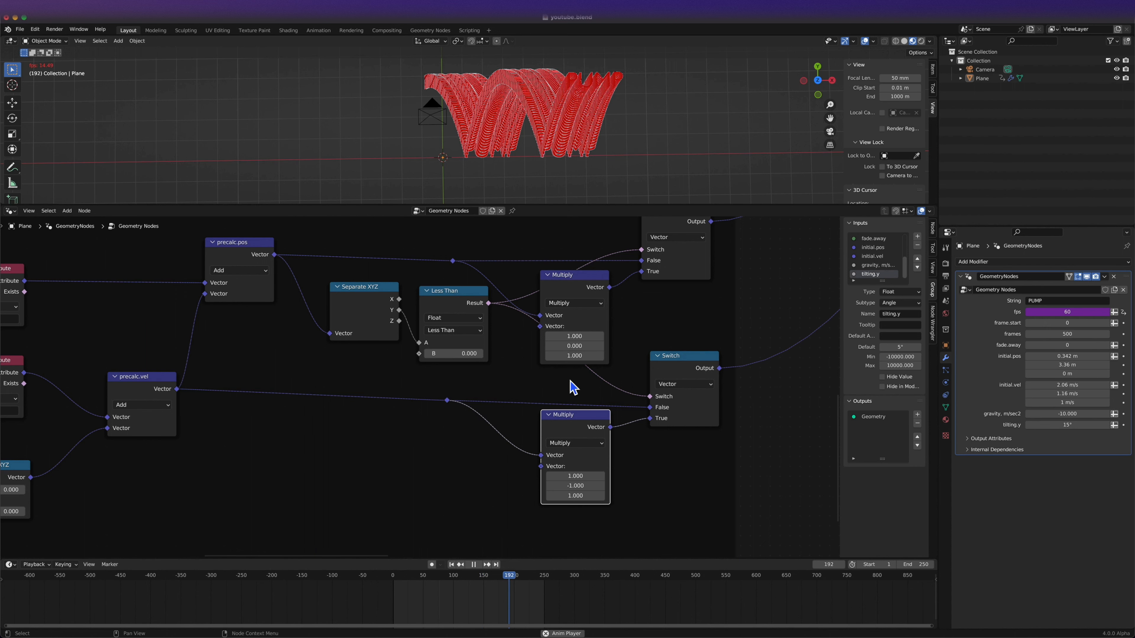
key("space")
key("grave")
key("8")
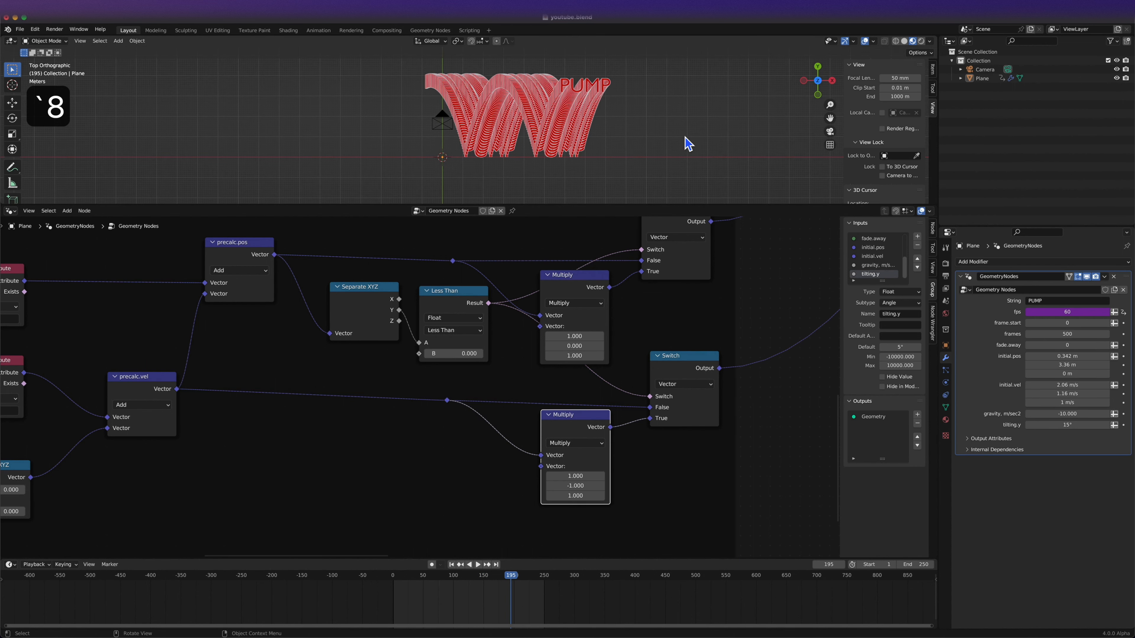
scroll(668, 153, "down", 3)
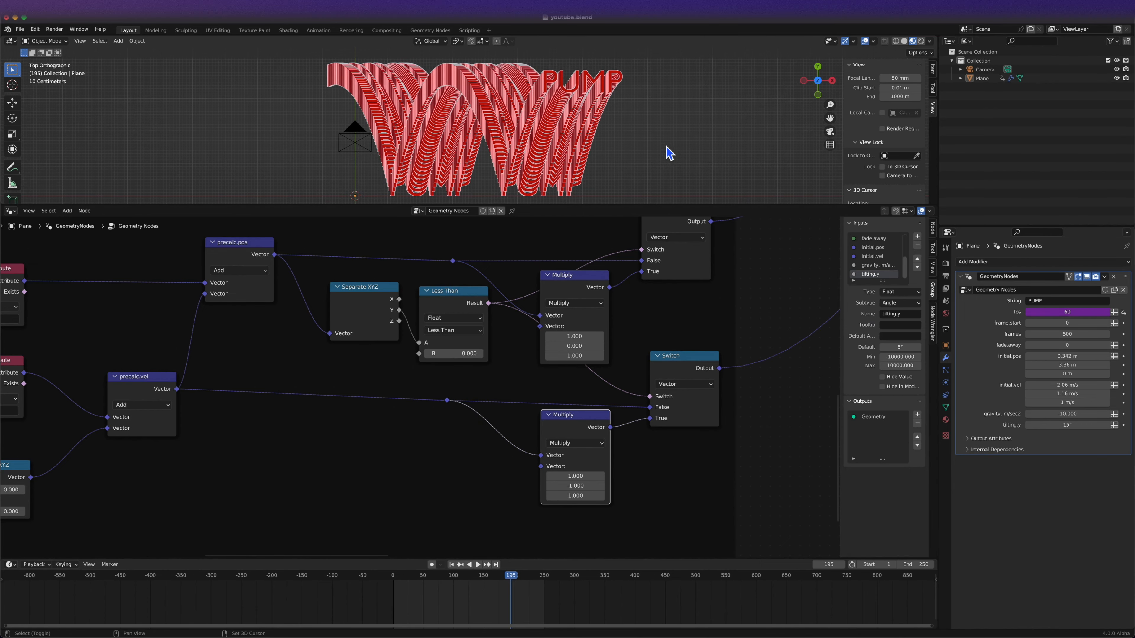
Save the file, then set the gravity to -20 and the initial velocity to 2.85 m/s in X and 2.63 m/s in Y.
key("super+s")
left_click(1077, 414)
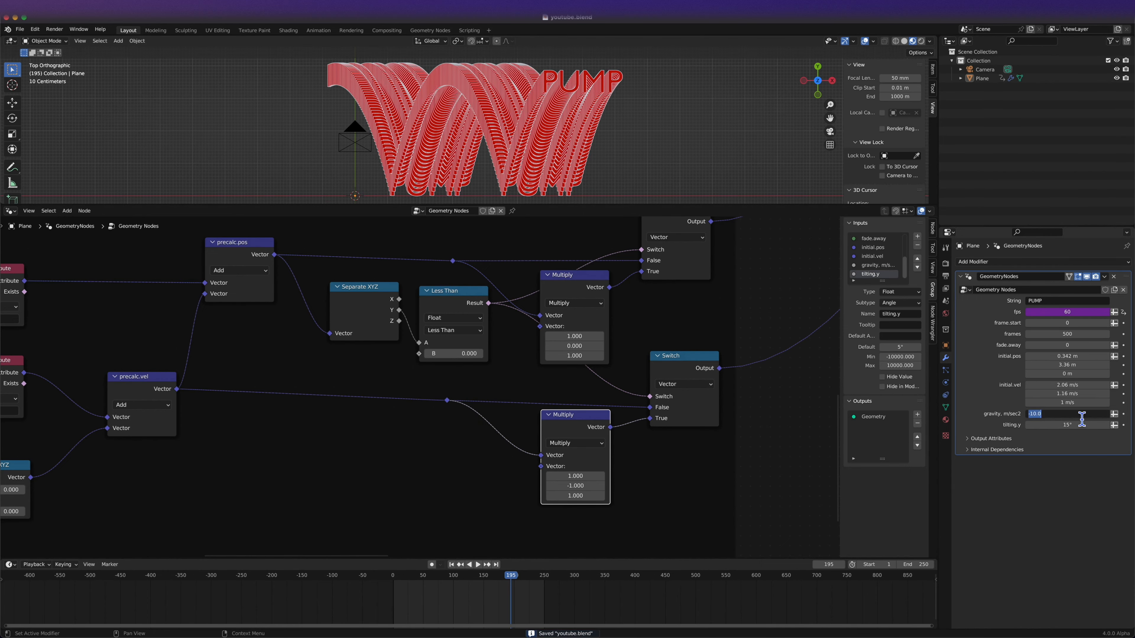
type("-20")
key("Return")
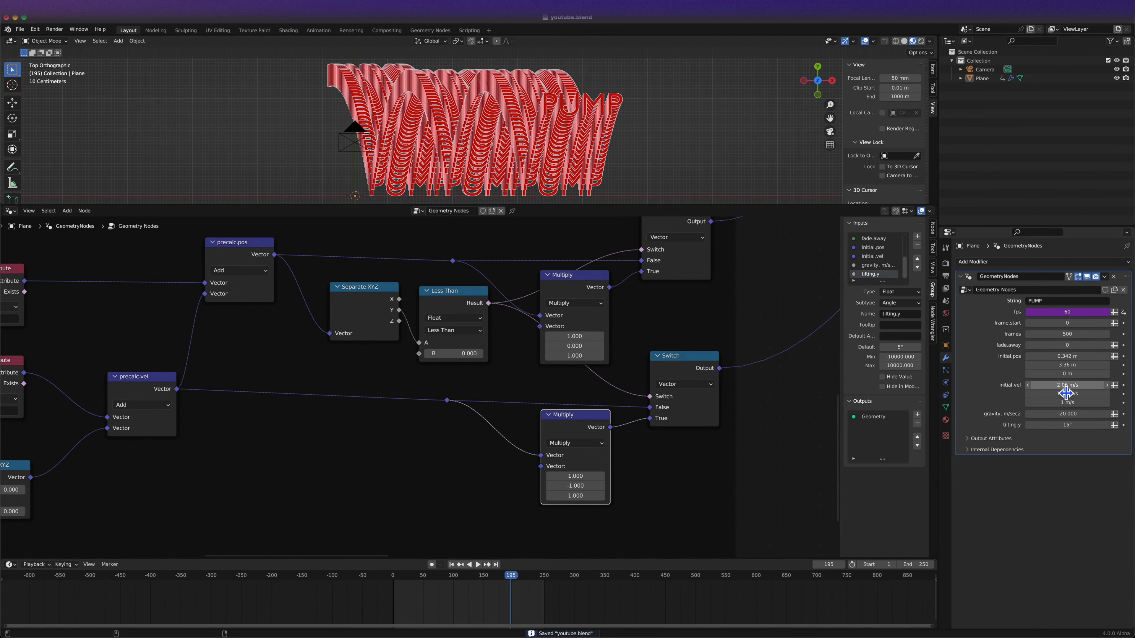
left_click_drag(1067, 393, 1092, 385)
Play the animation from frame 1 to check the bounces with the new gravity and velocity.
scroll(726, 192, "down", 2)
left_click(393, 579)
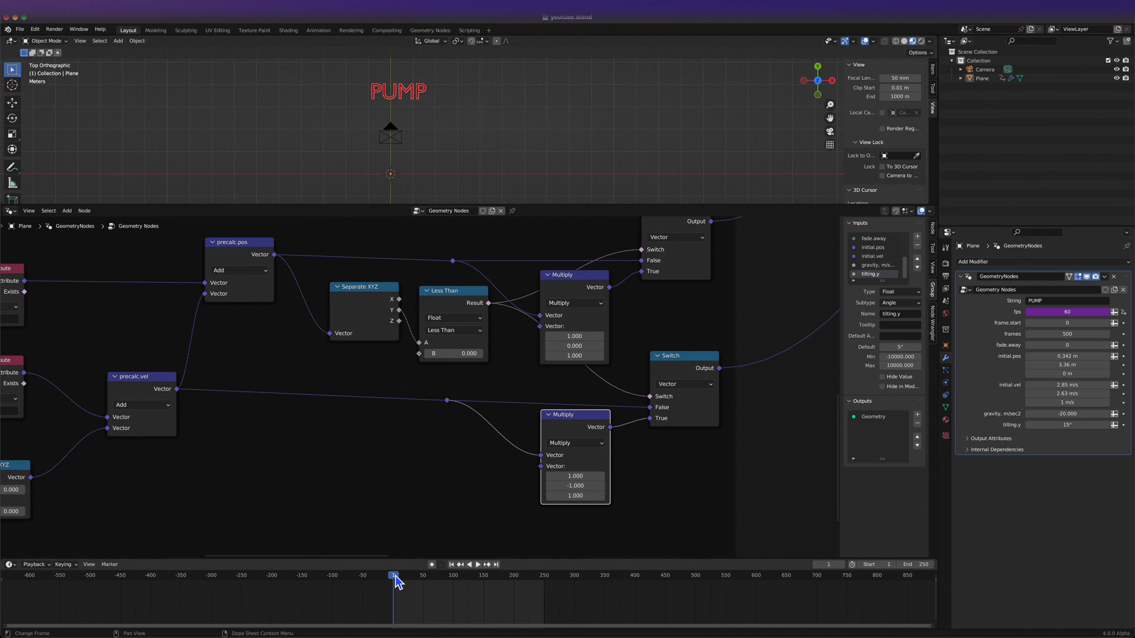
key("space")
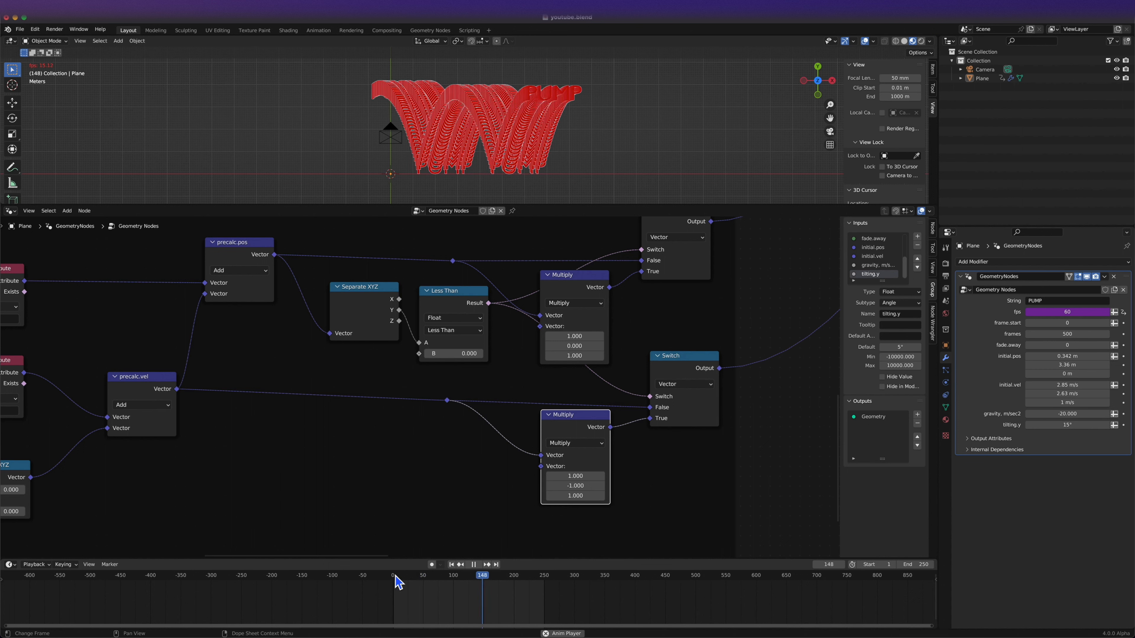
key("space")
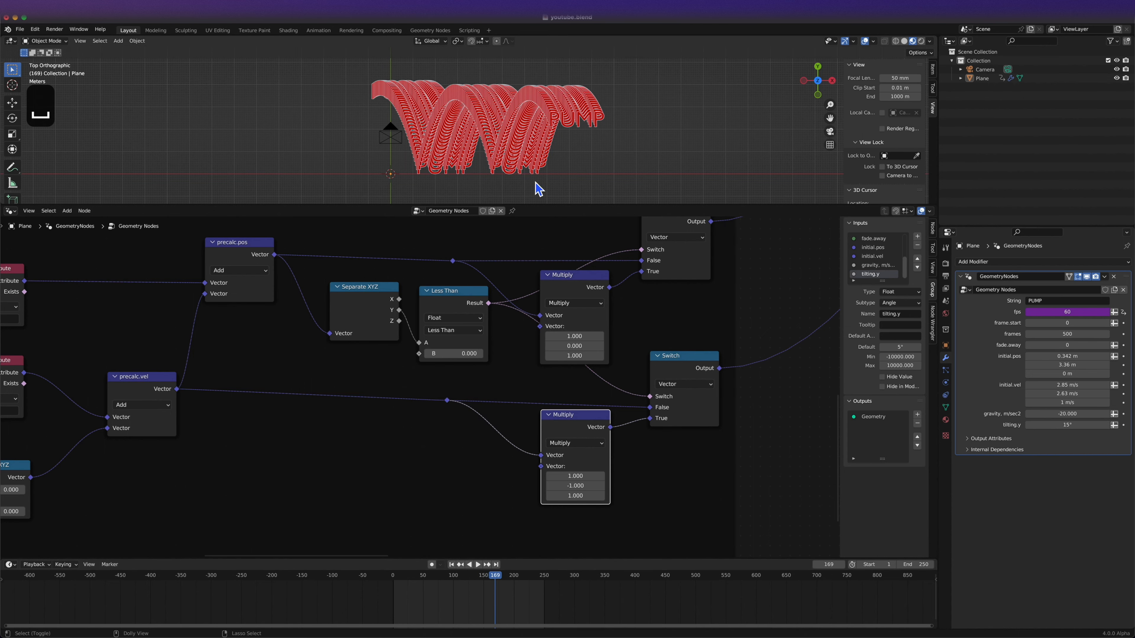
Save the file and rearrange the nodes in the physics calculation frame to spread them out.
scroll(538, 189, "up", 6)
key("super+s")
left_click_drag(671, 355, 671, 350)
left_click(586, 275)
key("g")
left_click(598, 286)
left_click_drag(495, 280, 306, 361)
key("g")
scroll(286, 379, "down", 8)
left_click_drag(524, 249, 116, 453)
key("g")
left_click(59, 458)
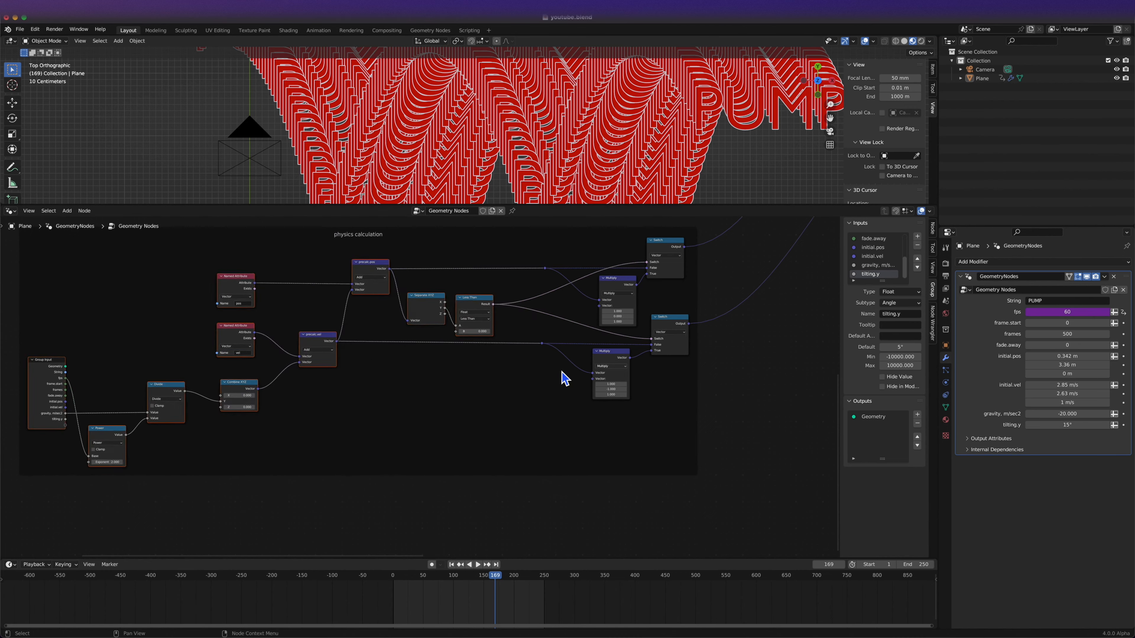
Enclose the Less Than node in its own frame and shift it slightly away from Separate XYZ.
scroll(564, 378, "up", 2)
key("super+j")
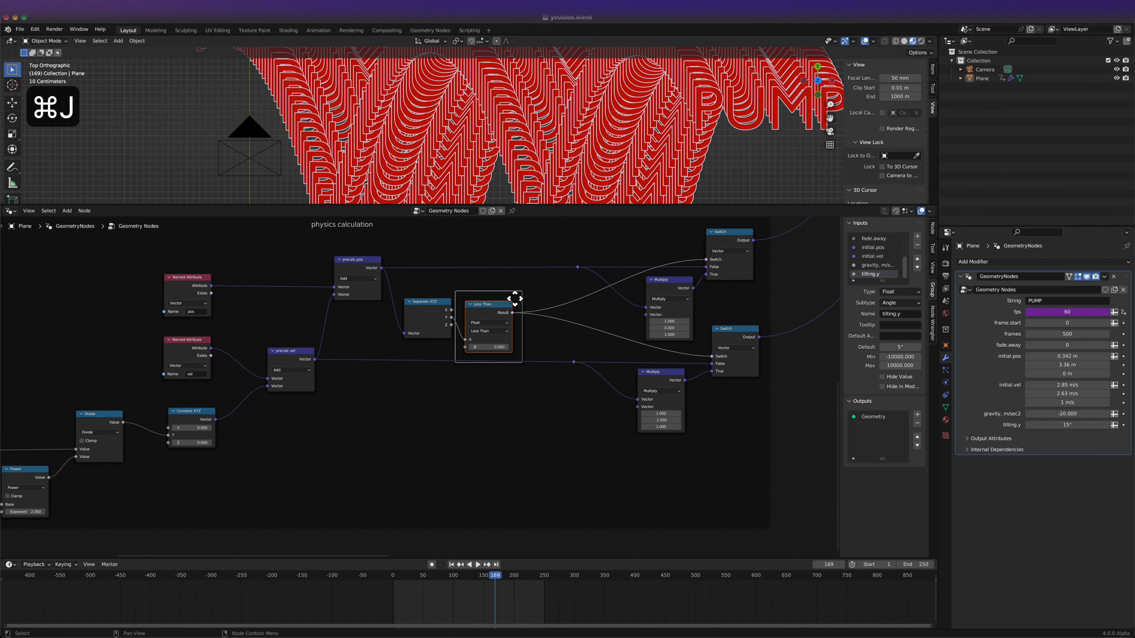
key("g")
left_click(534, 294)
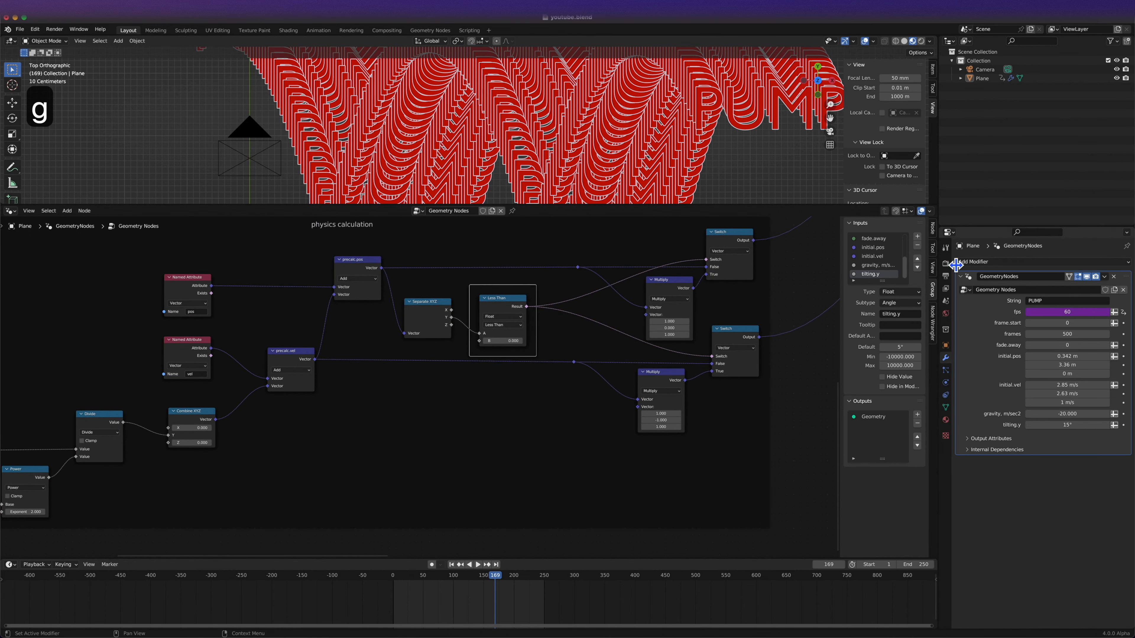
Give the Less Than node's frame a custom green color and label it "bounce!".
left_click(932, 230)
left_click(861, 277)
left_click(854, 277)
left_click(875, 290)
left_click_drag(878, 212, 861, 205)
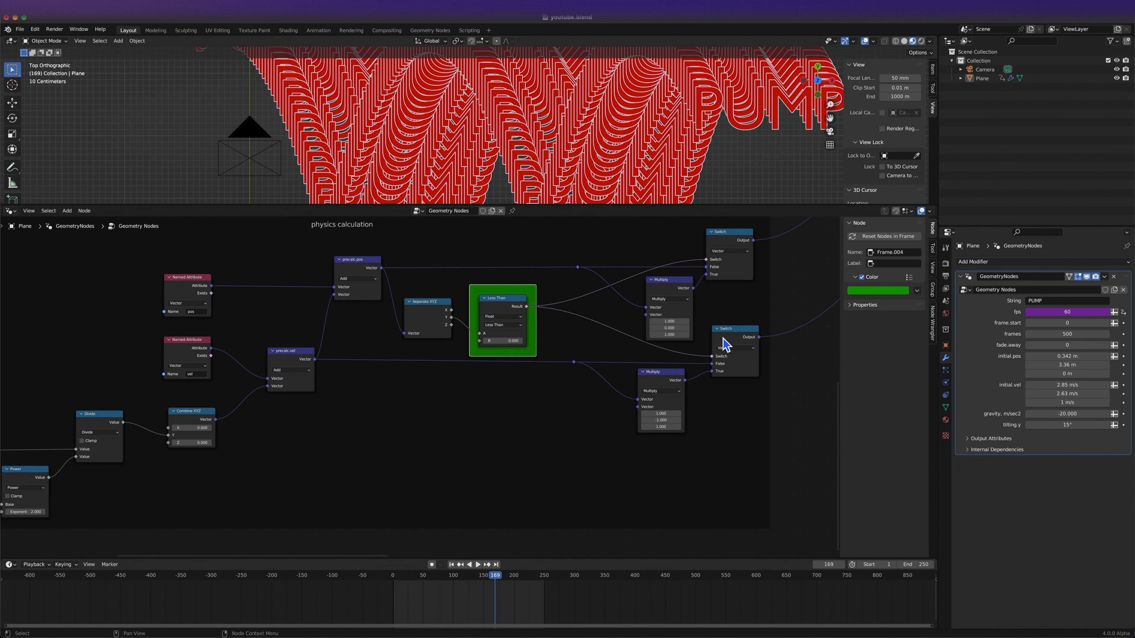
key("F2")
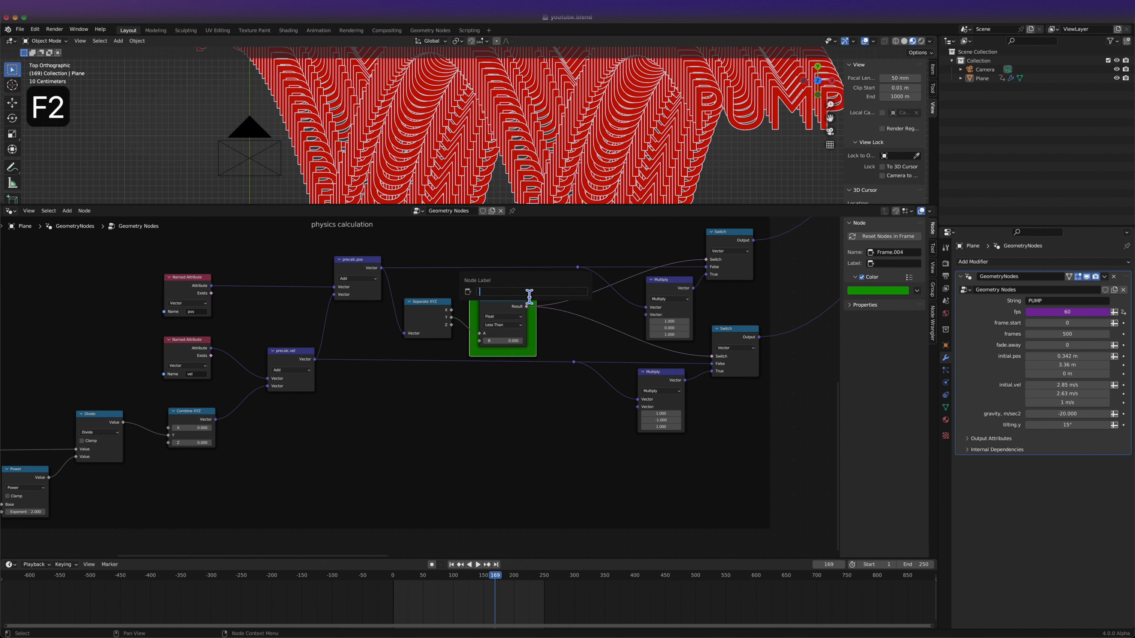
type("bounce!")
key("Return")
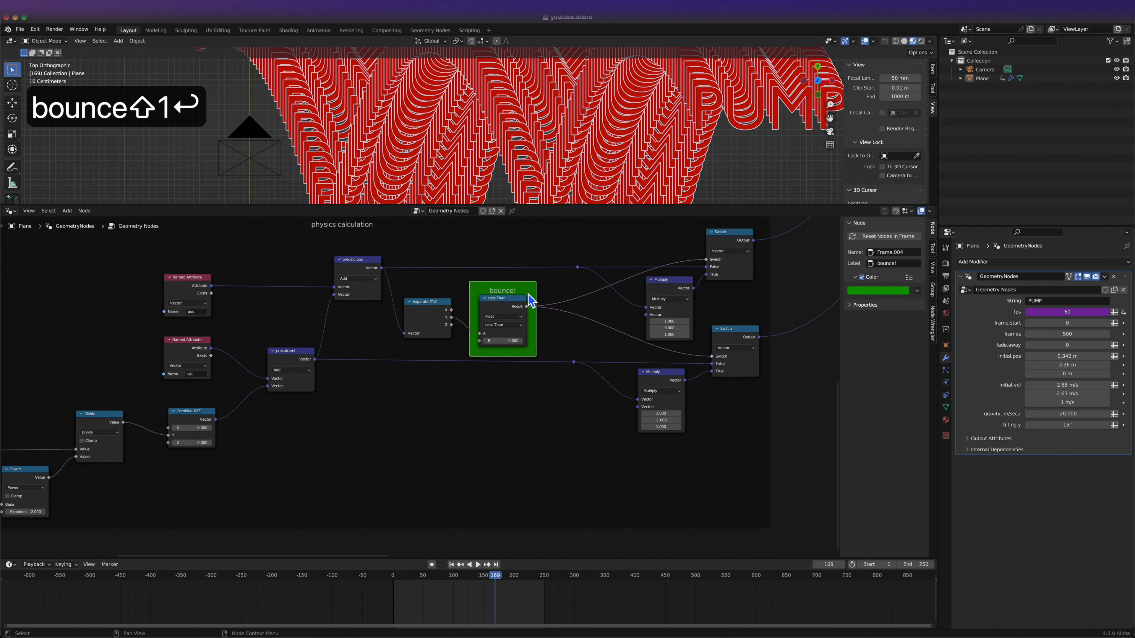
Save the file and move the lower Multiply node down, well clear of the lower Switch node.
key("Home")
scroll(540, 376, "up", 4)
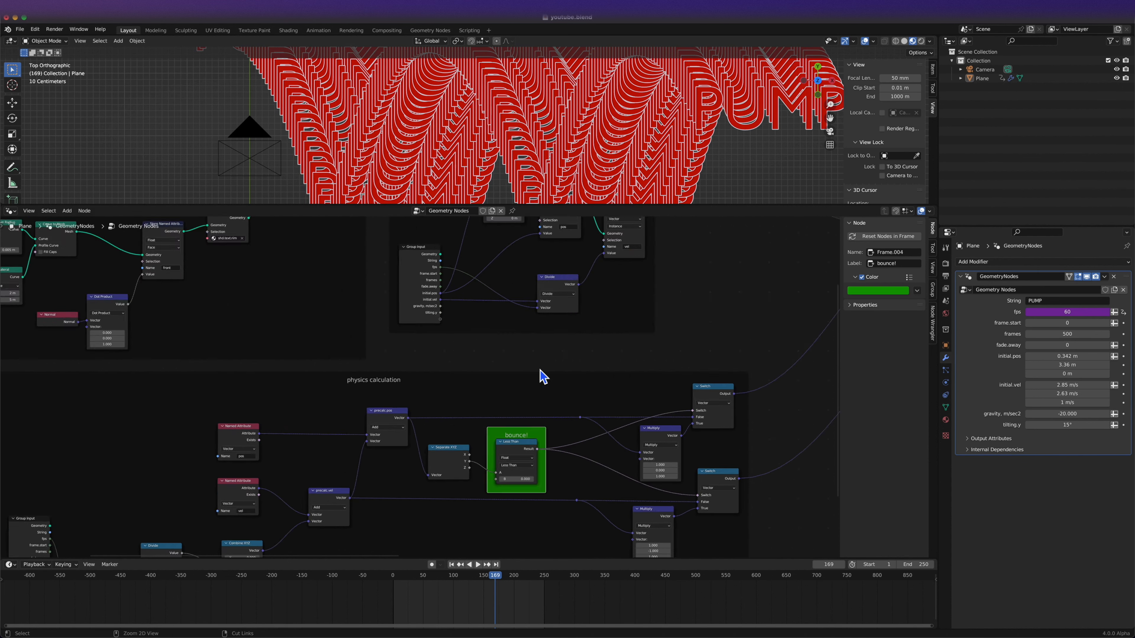
scroll(653, 159, "down", 3)
scroll(638, 385, "up", 2)
key("super+s")
left_click(670, 399)
key("g")
left_click(671, 406)
scroll(659, 431, "down", 6)
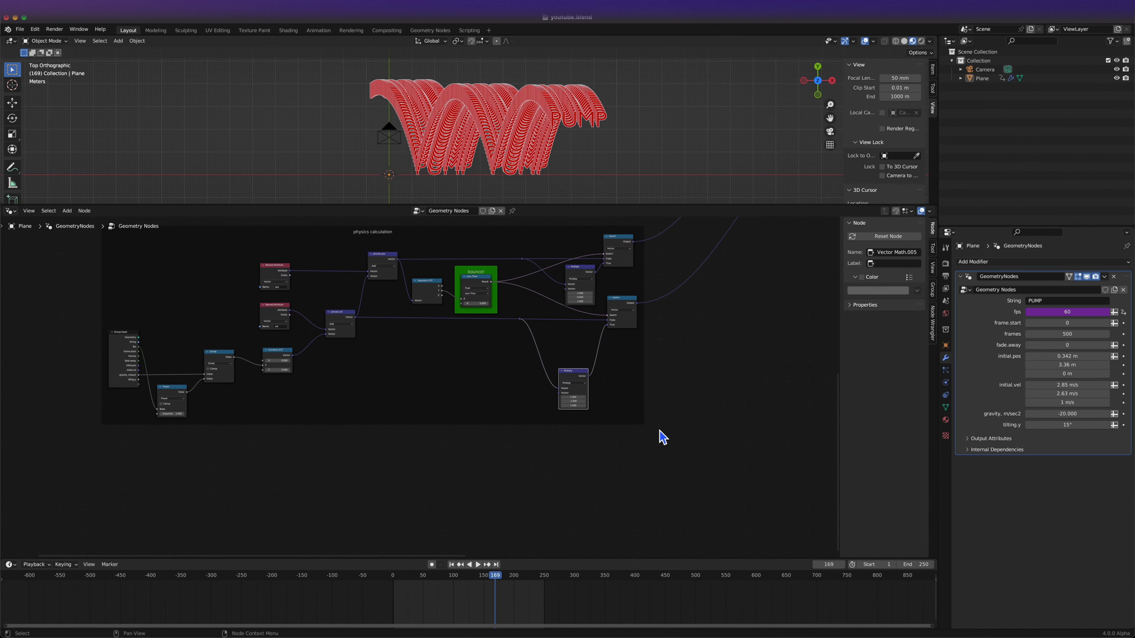
key("g")
key("g")
left_click(550, 381)
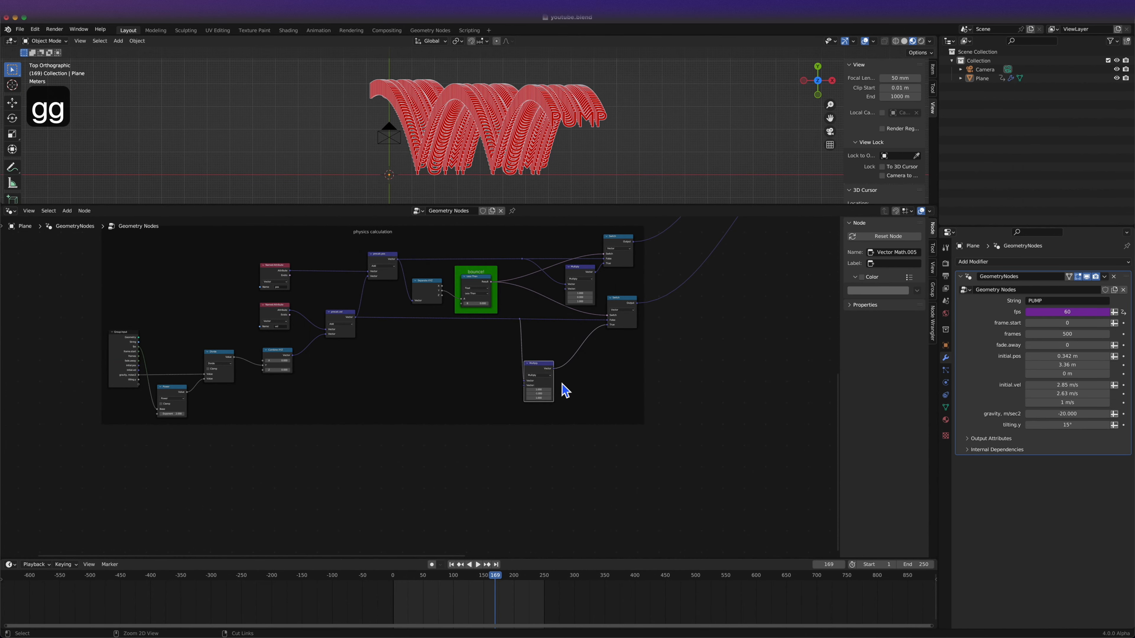
Set the lower Multiply node's Y multiplier to 0 and reposition the node.
scroll(605, 403, "up", 3)
left_click(648, 399)
type("0")
key("Return")
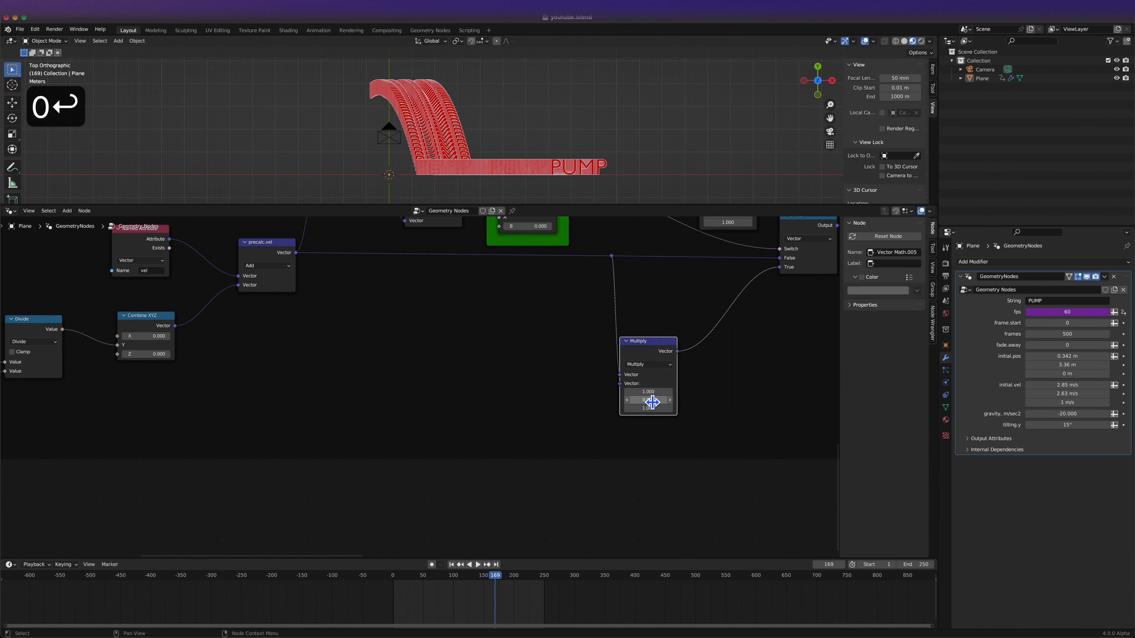
middle_click_drag(731, 402, 595, 398)
key("g")
left_click(543, 347)
key("shift+a")
type("smath")
key("Return")
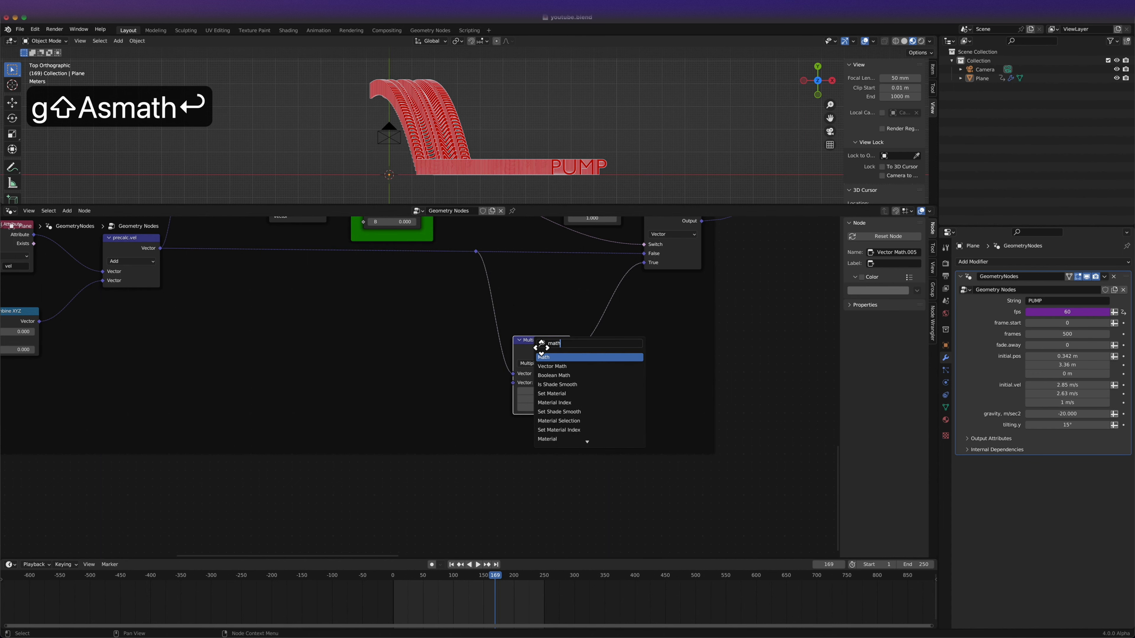
left_click(573, 354)
key("x")
Duplicate the lower Multiply node onto its output link, change the copy to Add, and set its vector values to 0.
left_click(547, 351)
key("shift+d")
left_click(677, 340)
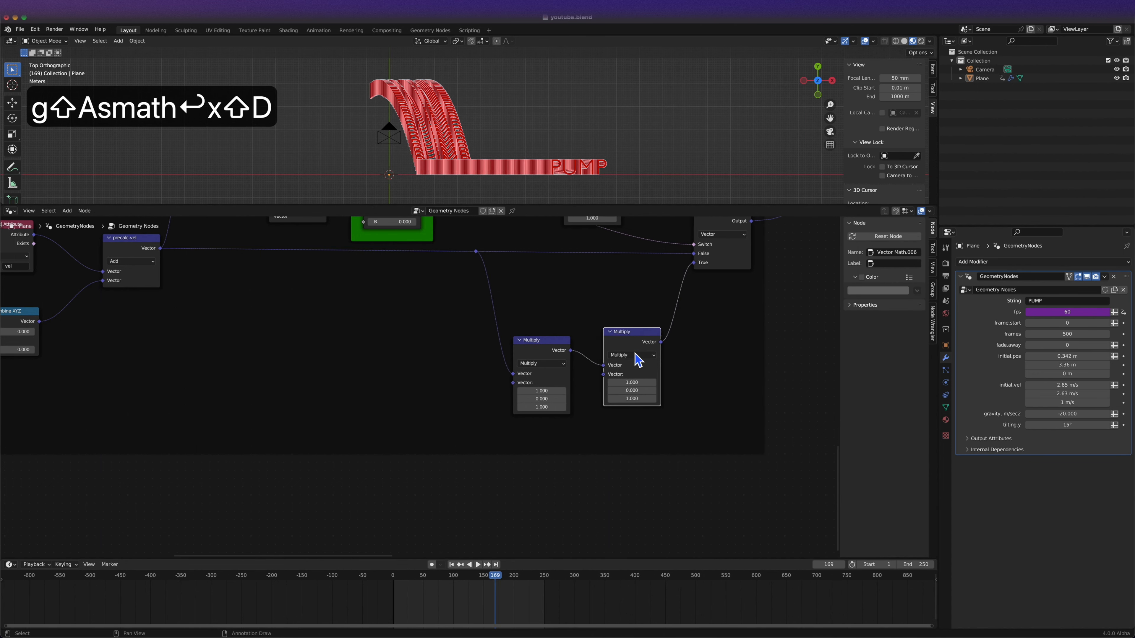
left_click(632, 354)
key("a")
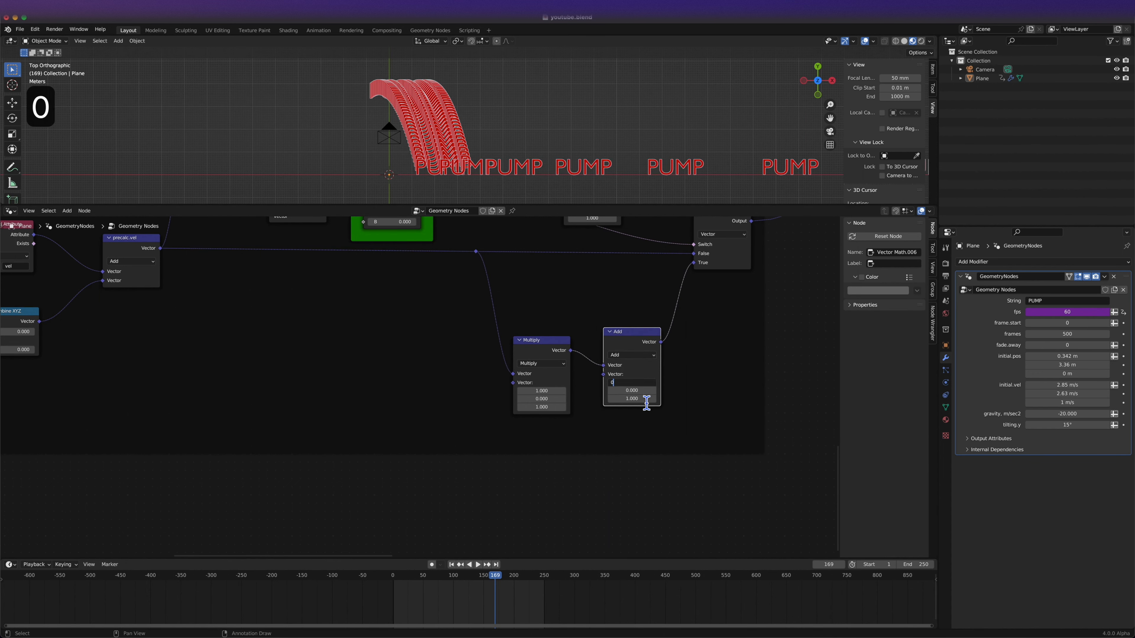
type("0")
key("Return")
type("0")
key("Return")
key("g")
left_click(627, 354)
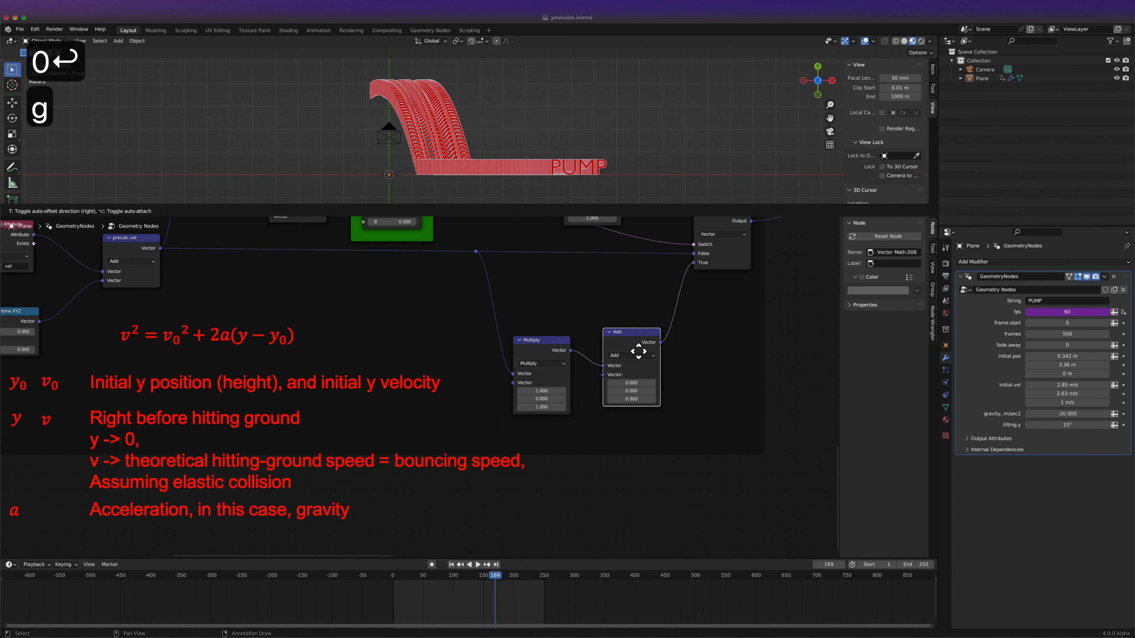
scroll(651, 396, "down", 5)
key("Escape")
Add a Combine XYZ node below the physics frame and connect it to the Add node's second vector input.
key("shift+a")
type("scombine")
key("Return")
left_click(594, 365)
left_click_drag(595, 364, 624, 250)
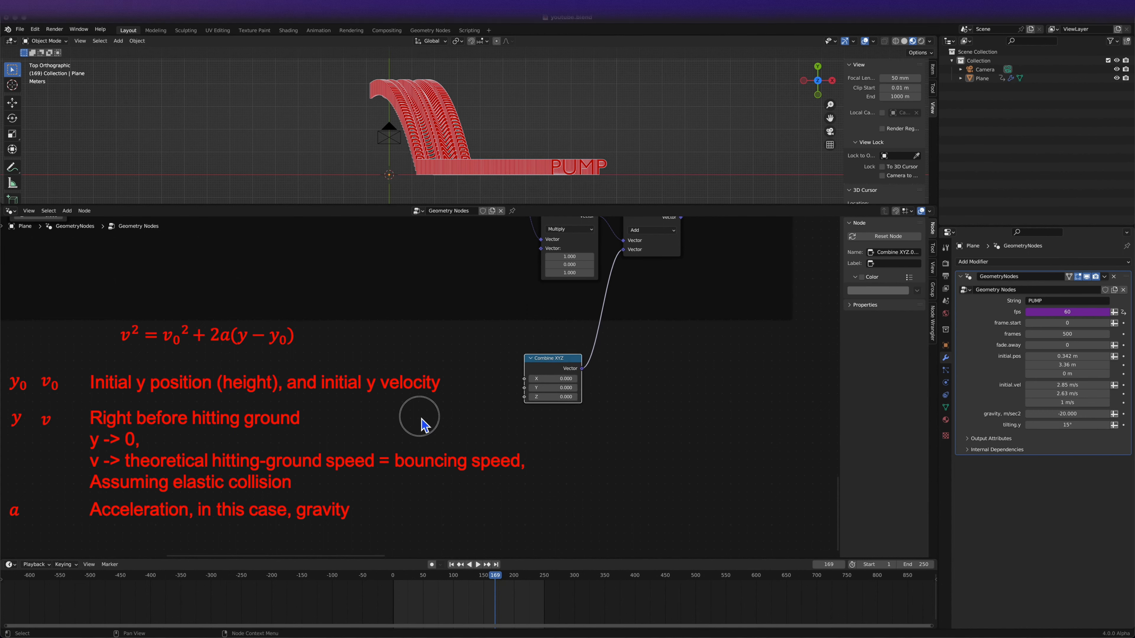
Add a Group Input node for the bounce velocity calculation.
scroll(425, 425, "up", 2)
key("shift+a")
type("sgrou in")
key("Return")
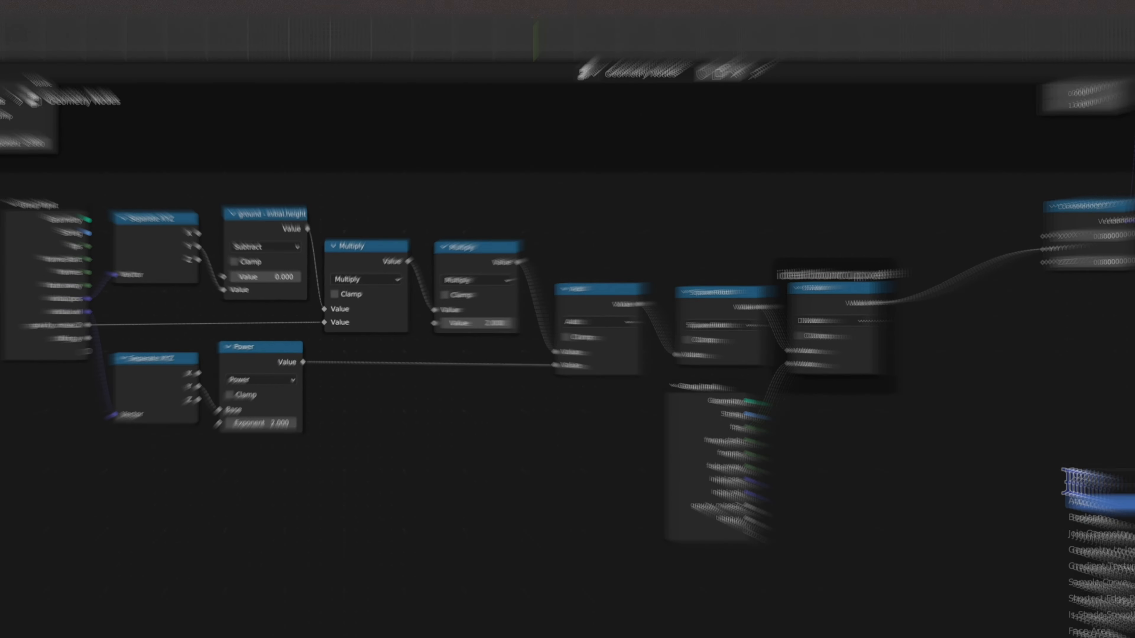
Insert a Math node between the ideal.bounc.up.vel Divide and Combine XYZ, set to Multiply with a value of 1.
key("shift+a")
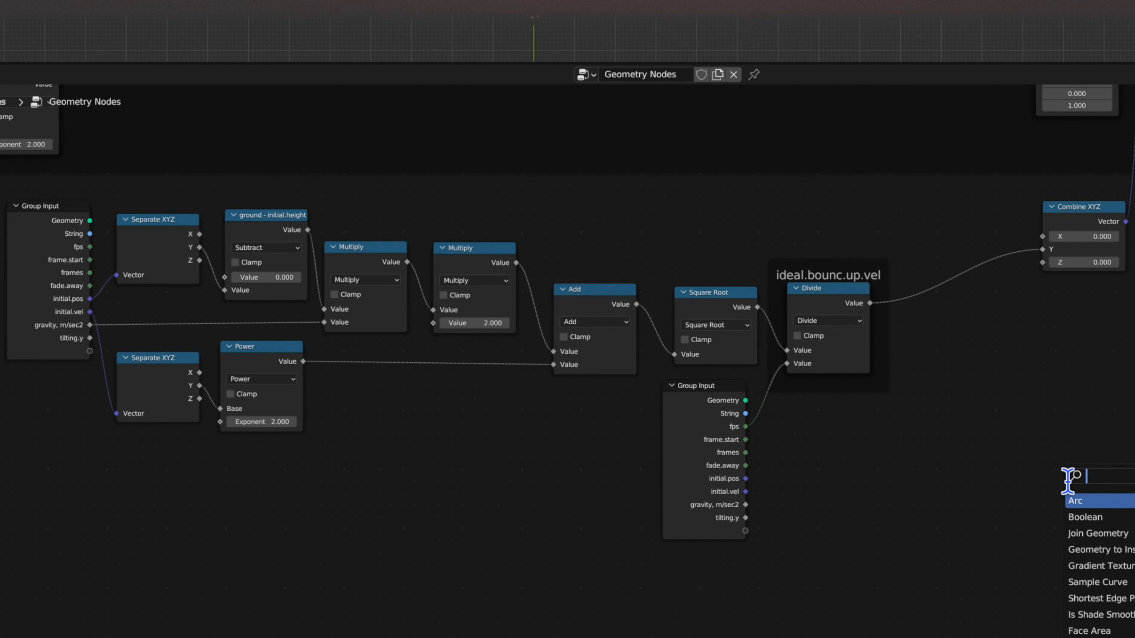
type("math")
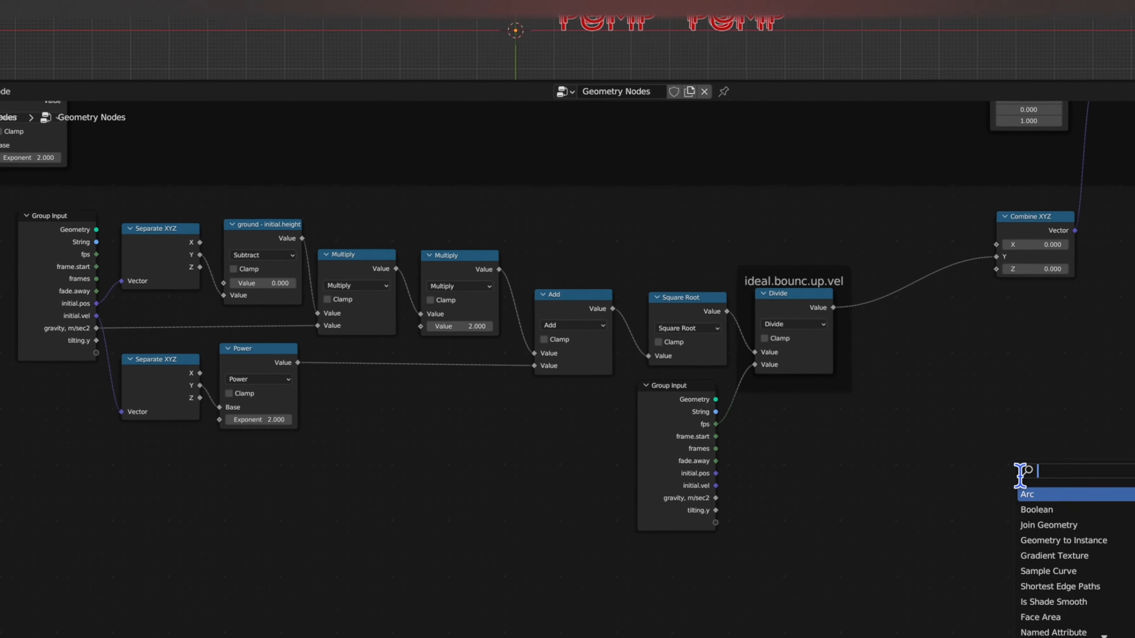
key("Return")
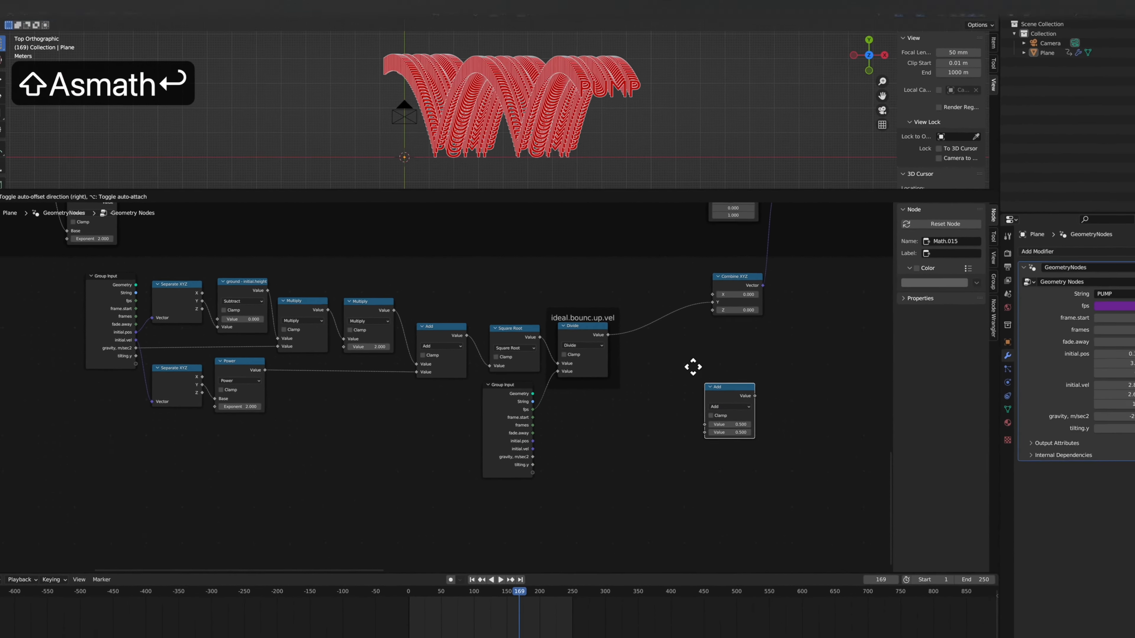
left_click(651, 321)
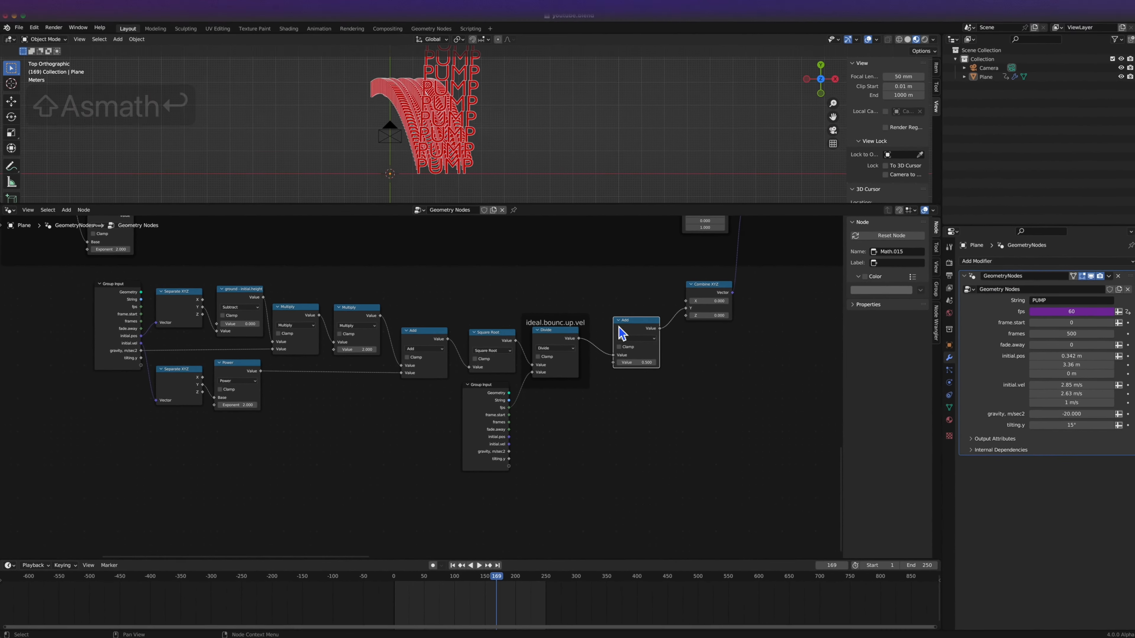
left_click(683, 334)
key("m")
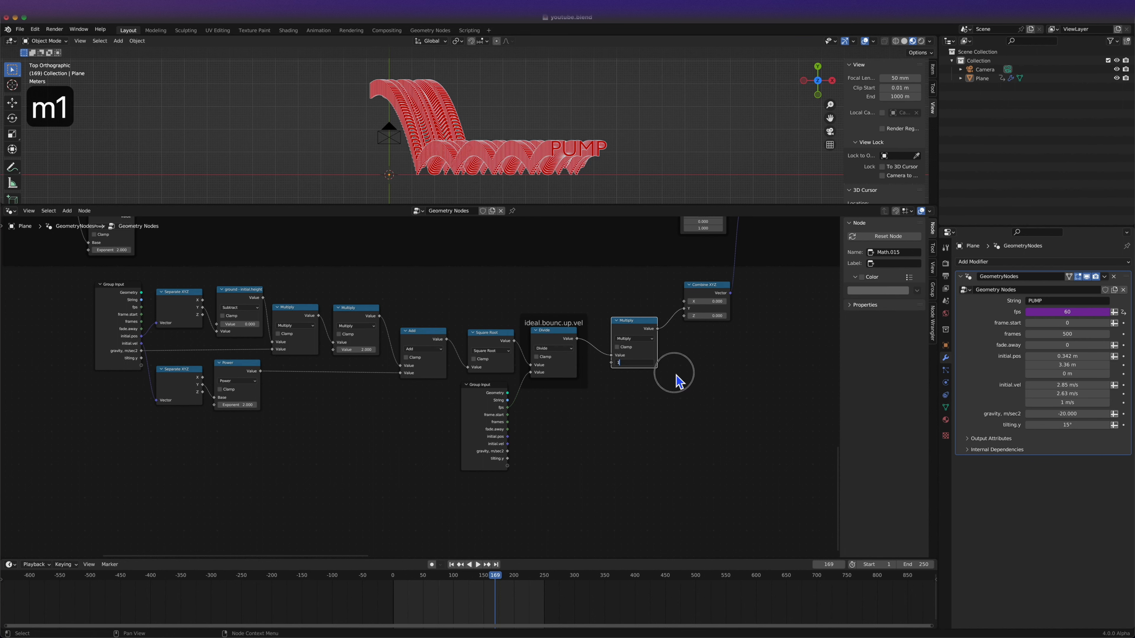
left_click(675, 374)
mouse_move(639, 363)
left_mouse_down("shift")
mouse_move(625, 363)
mouse_move(672, 363)
mouse_move(639, 362)
left_mouse_up("shift")
left_click(639, 365)
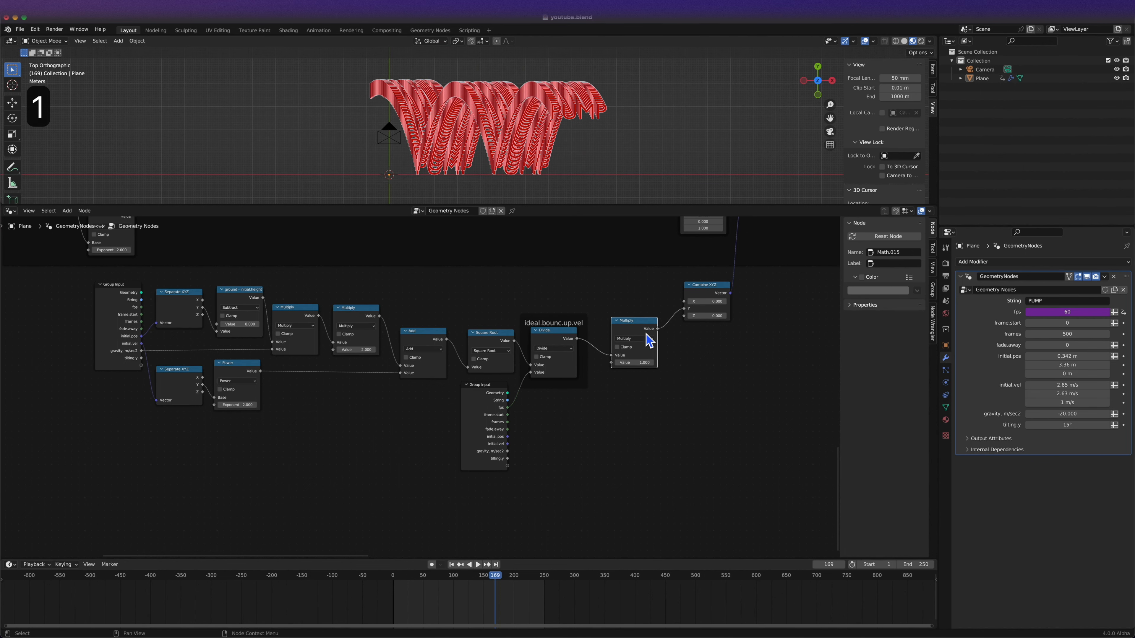
Enclose the new Multiply node before Combine XYZ in its own frame and move it lower.
key("g")
middle_click_drag(646, 333, 647, 307, "ctrl")
left_click(720, 317)
key("super+j")
key("g")
key("g")
left_click(658, 337)
Label the new Multiply node's frame "applying.damping" and reposition the frame below the ideal.bounc.up.vel frame.
key("F2")
type("appl")
key("BackSpace")
type("y")
key("BackSpace")
type("ly")
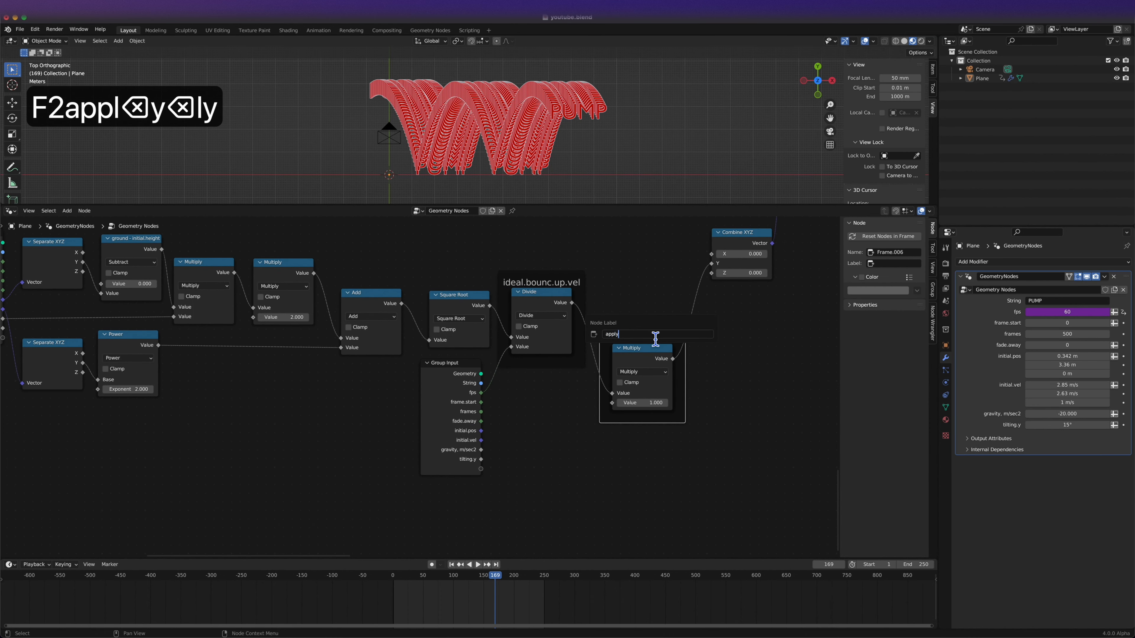
type("ing.damping")
key("Return")
key("g")
left_click(667, 363)
Move the Set Position and Position nodes along X toward the Store Named Attribute nodes in the repeat zone.
scroll(667, 363, "down", 10)
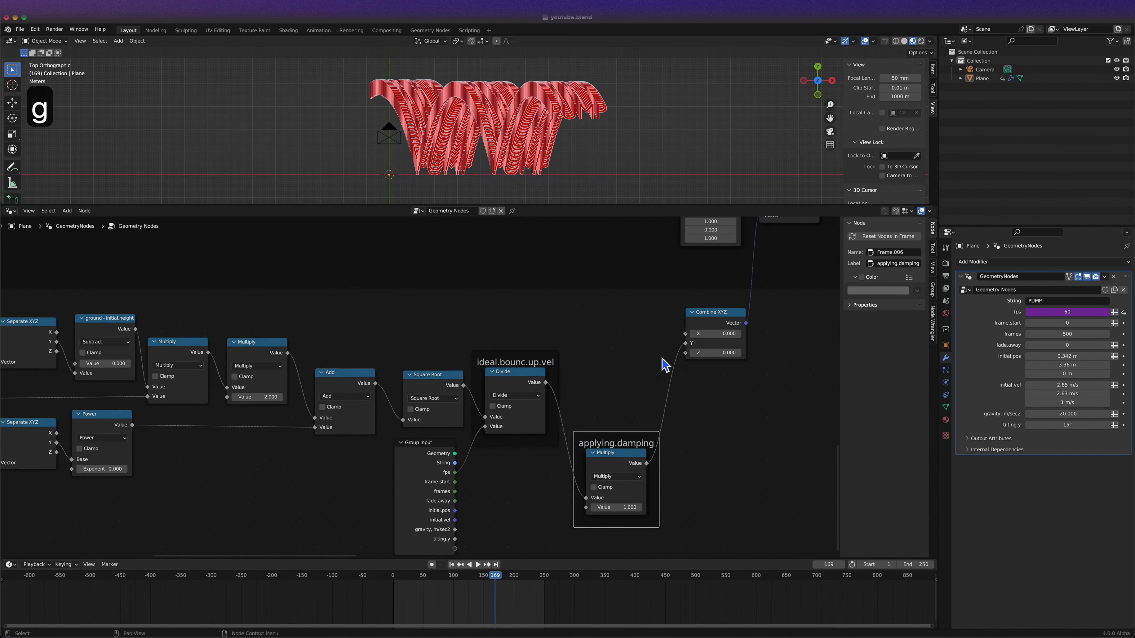
scroll(372, 319, "up", 6)
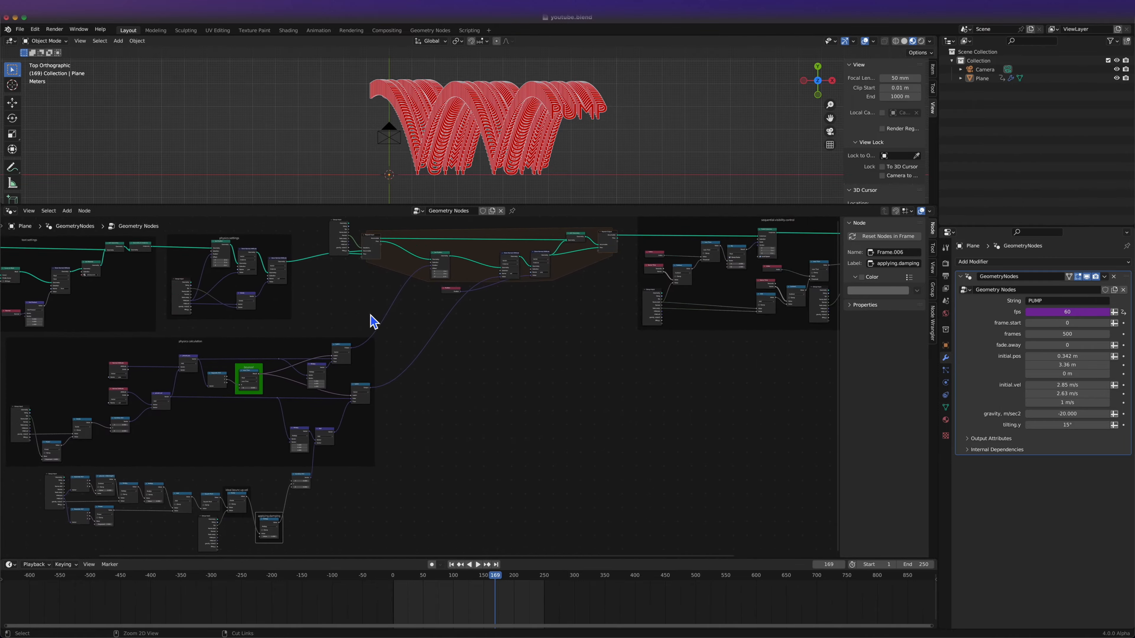
left_click(486, 286)
key("g")
key("x")
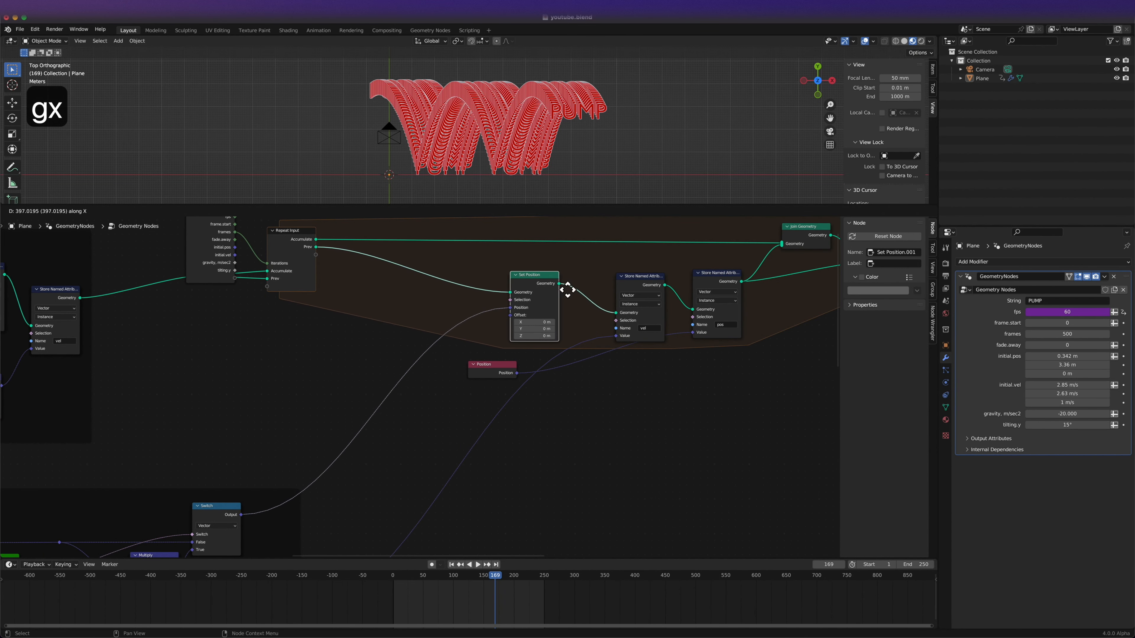
left_click(580, 290)
left_click(504, 372)
key("g")
key("x")
left_click(734, 369)
Duplicate the vel Store Named Attribute node and insert the copy between Repeat Input and Set Position.
left_click(633, 286)
key("shift+d")
left_click(423, 270)
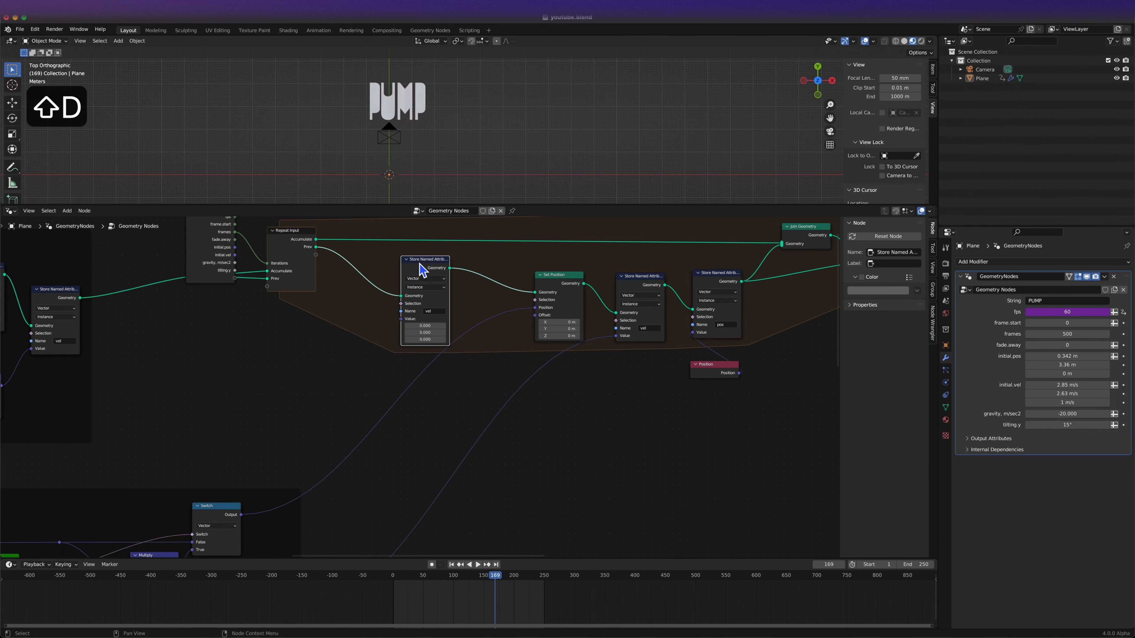
Switch the duplicated Store Named Attribute node to the Integer data type, name its attribute "bounce" and reposition it.
left_click(439, 312)
key("Return")
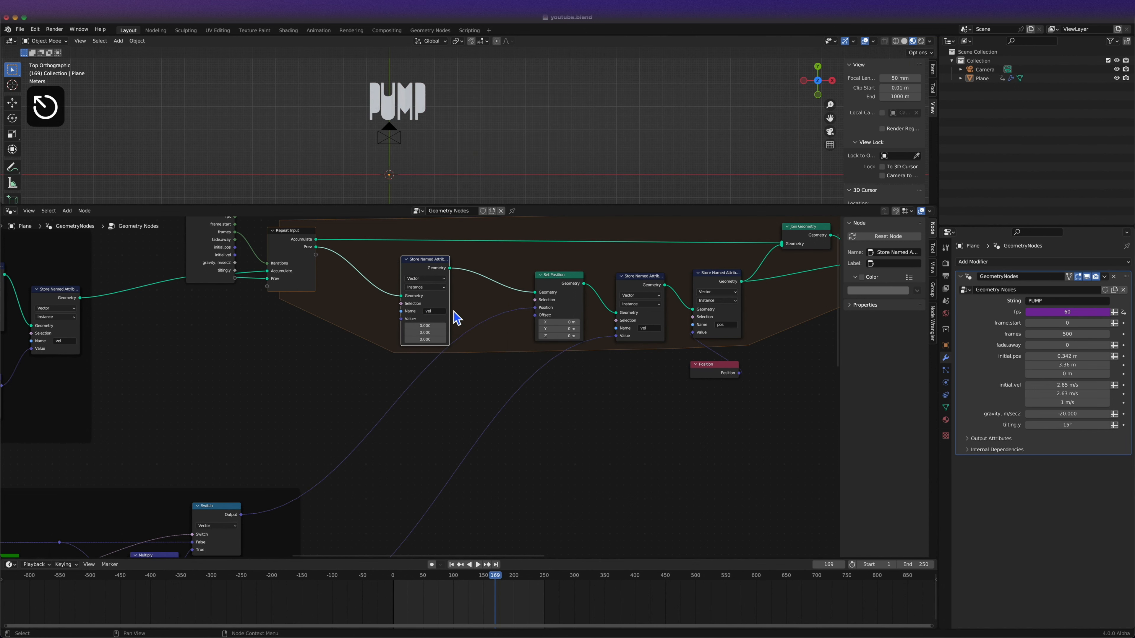
scroll(460, 309, "up", 3)
left_click(481, 254)
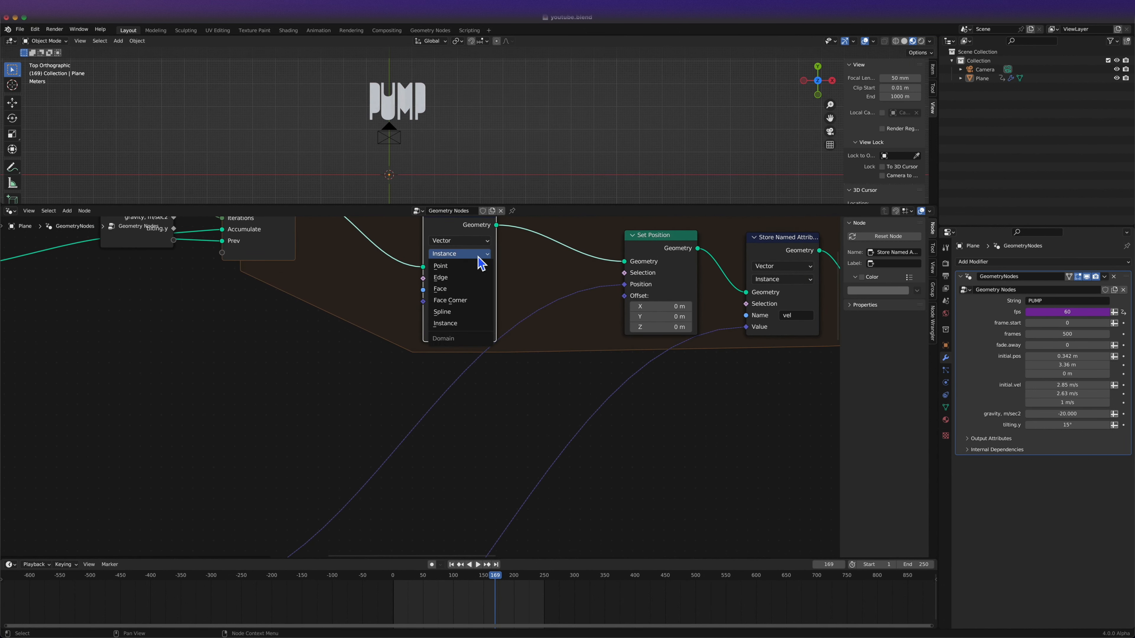
left_click(460, 311)
left_click(466, 241)
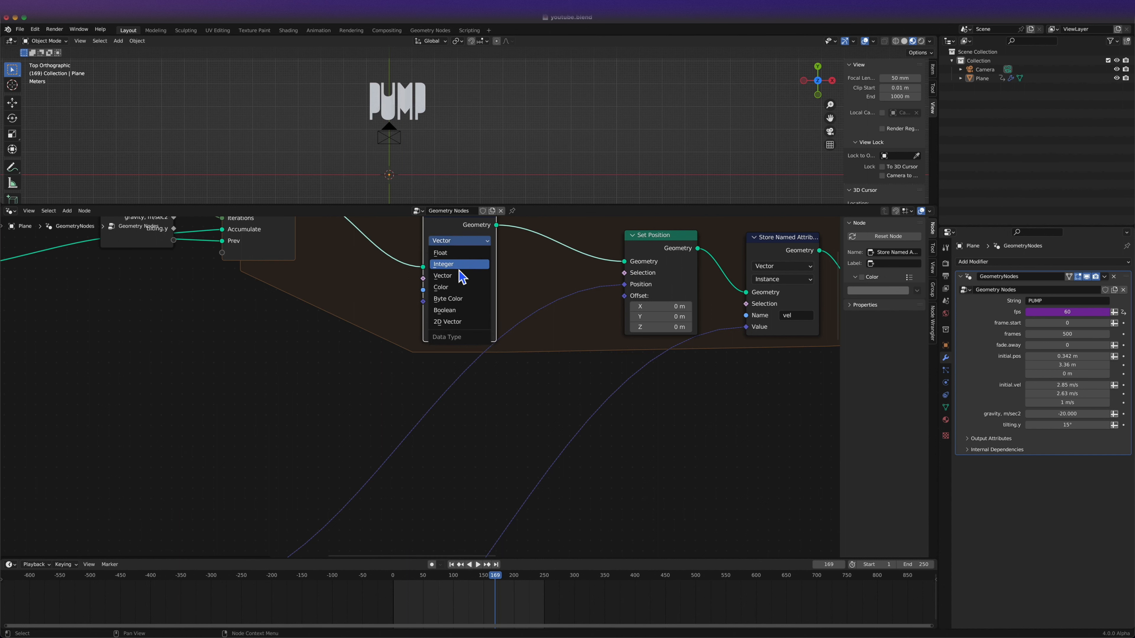
left_click(444, 263)
left_click(487, 290)
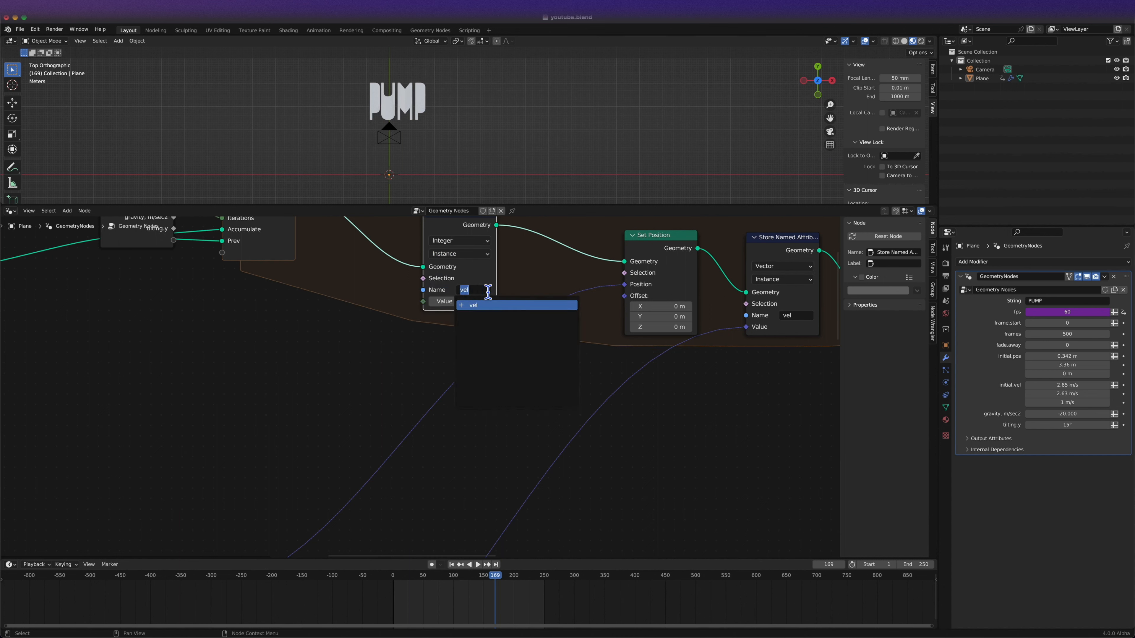
type("bounce")
key("Return")
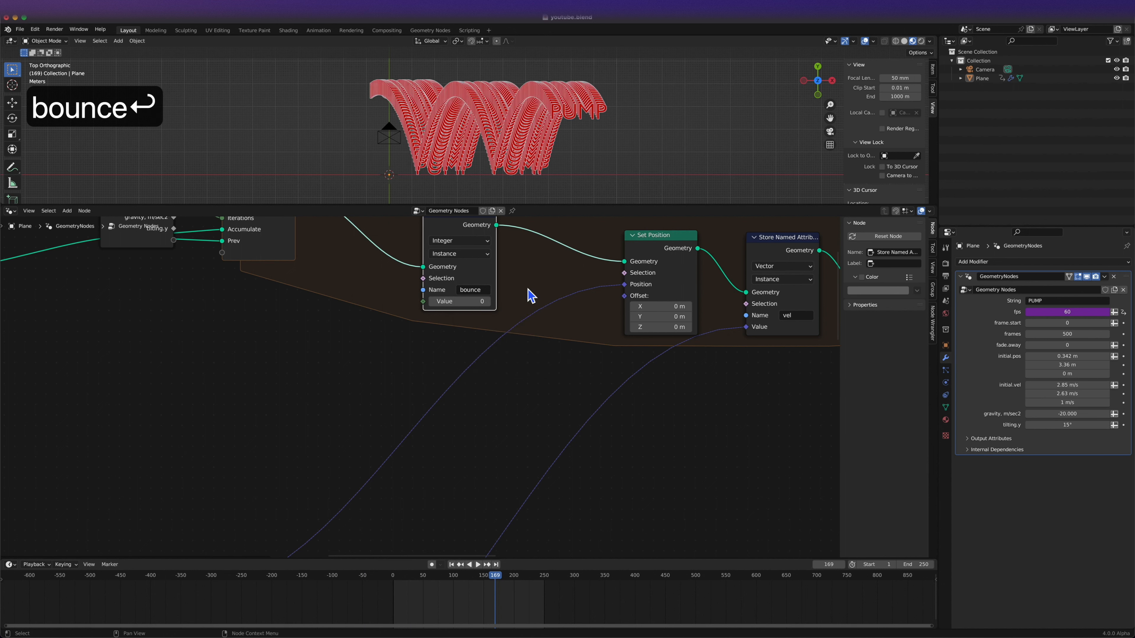
key("g")
left_click(463, 319)
Add an Integer Named Attribute node reading "bounce", link its Attribute output to the bounce store node's Value, and move it aside.
key("shift+a")
type("s")
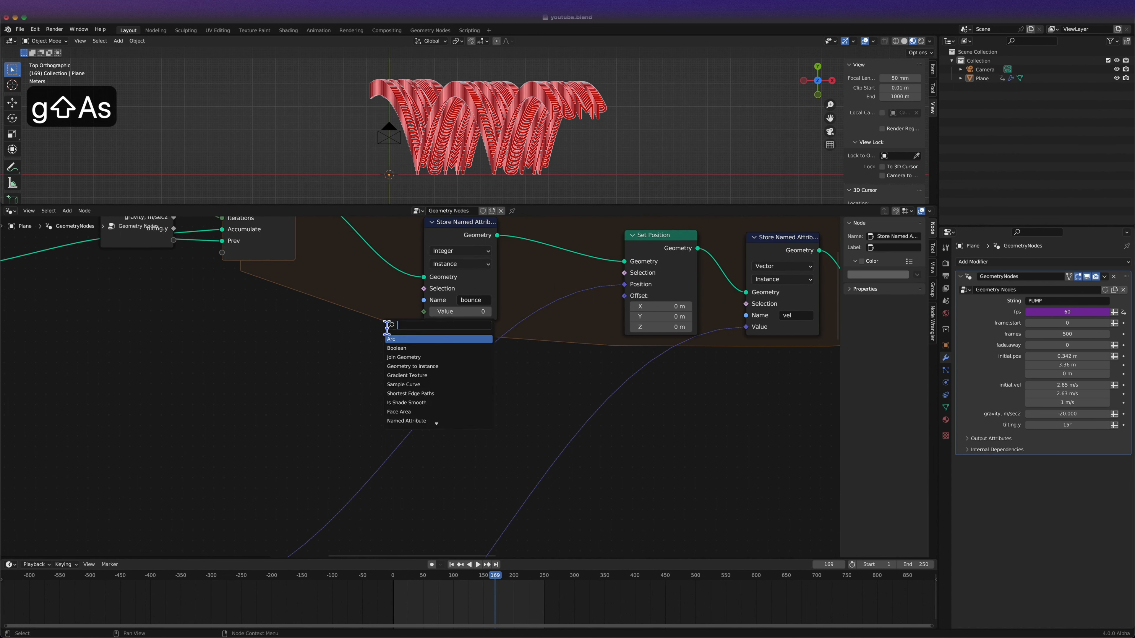
type("name")
key("Return")
left_click(261, 352)
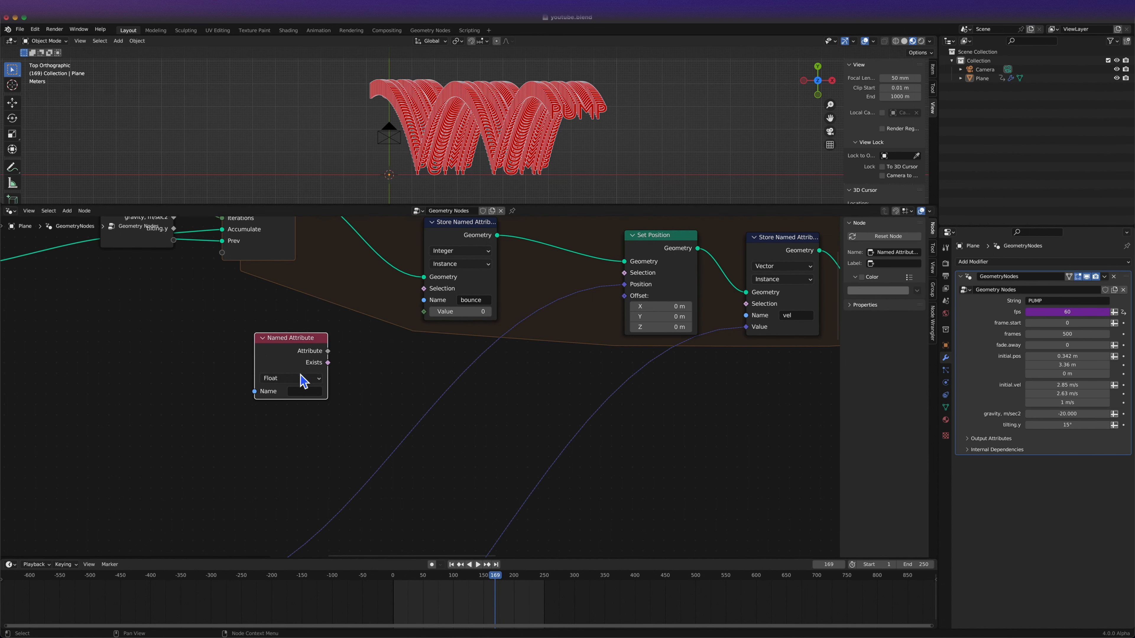
left_click(299, 377)
left_click(281, 402)
left_click(303, 392)
type("bounce")
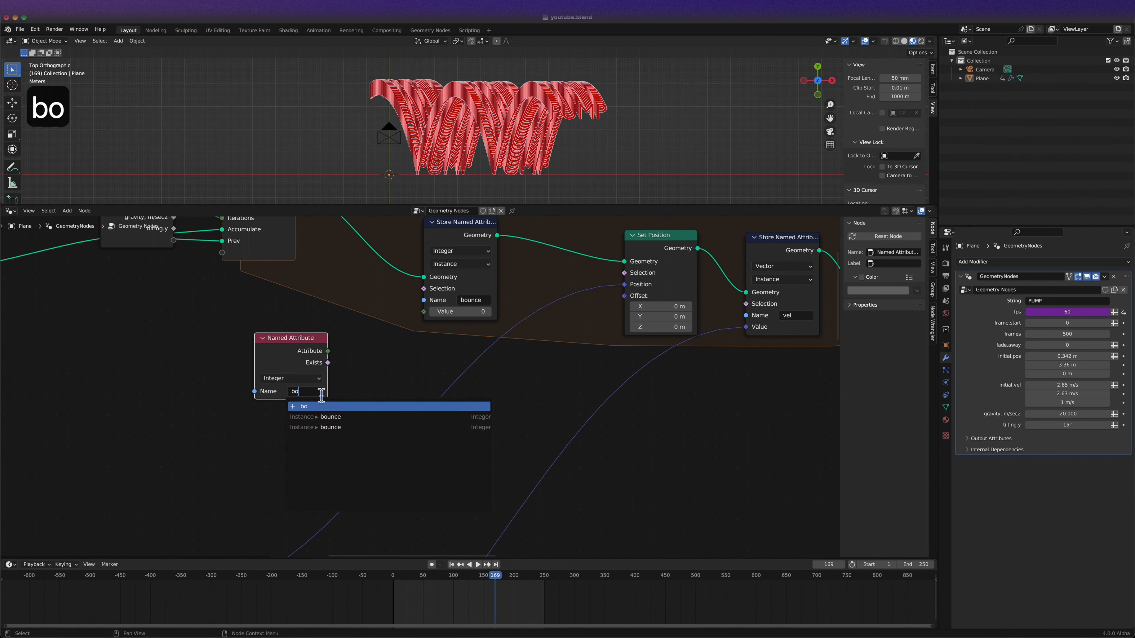
key("Return")
left_click_drag(329, 352, 433, 318)
key("g")
left_click(244, 358)
Insert a Math Add node with a value of 1 between the bounce Named Attribute and its Store Named Attribute node.
key("shift+a")
type("smath")
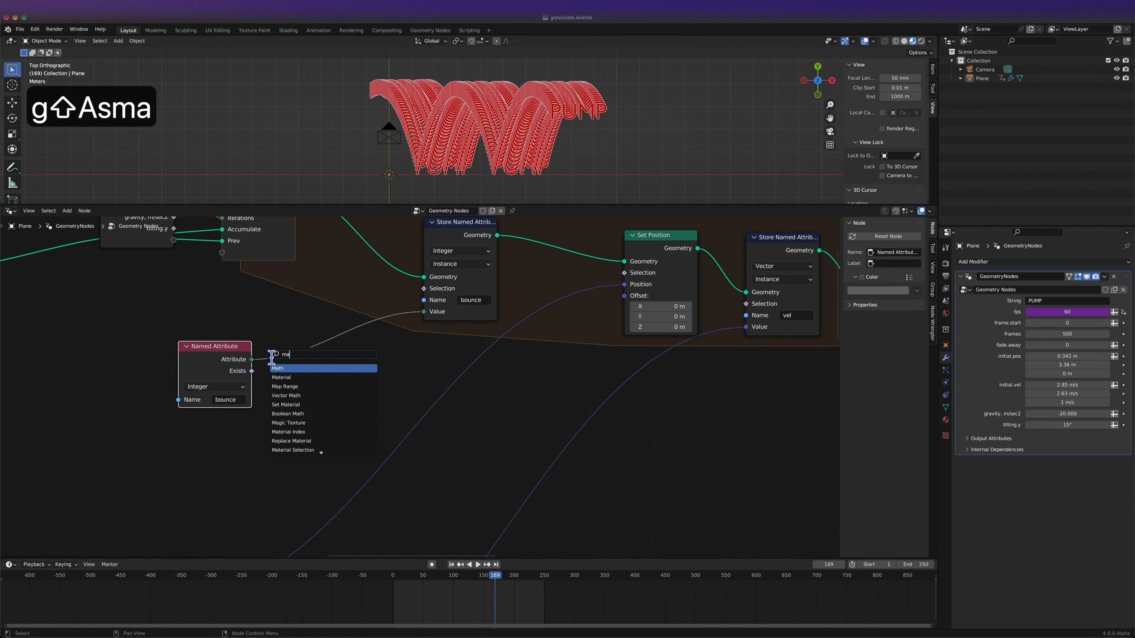
key("Return")
left_click(325, 382)
left_click(325, 415)
type("1")
left_click(323, 455)
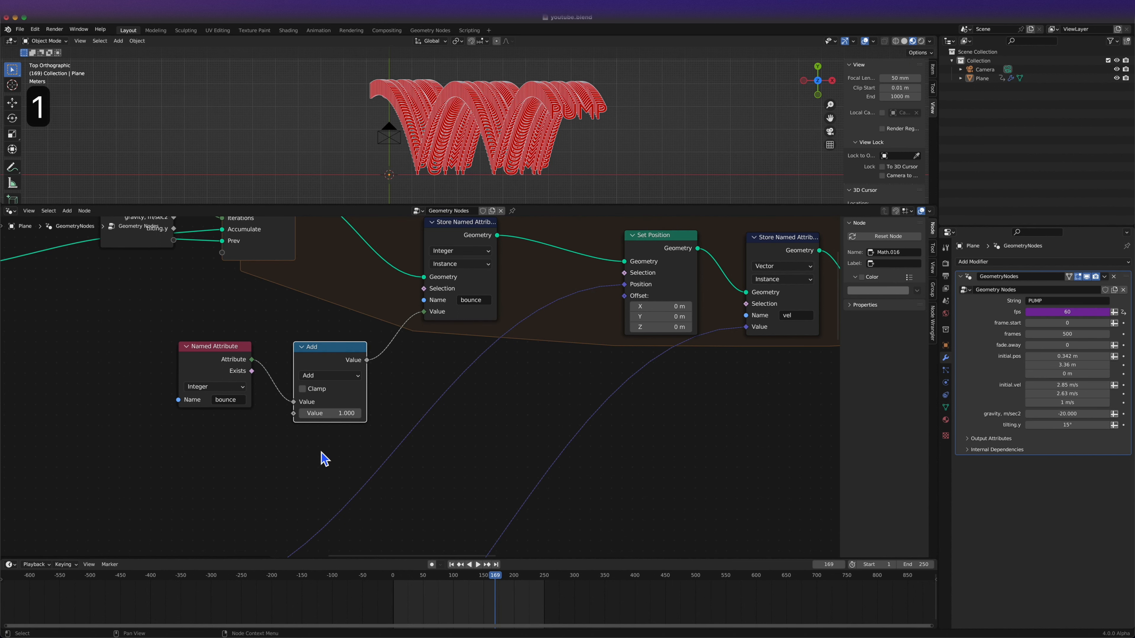
Link the bounce! Less Than result to the Selection of the bounce Store Named Attribute node and route the link through a reroute above Named Attribute.
scroll(323, 458, "down", 7, "ctrl")
scroll(324, 459, "left", 4)
scroll(326, 457, "up", 3, "ctrl")
scroll(326, 457, "up", 2, "ctrl")
scroll(324, 457, "down", 3)
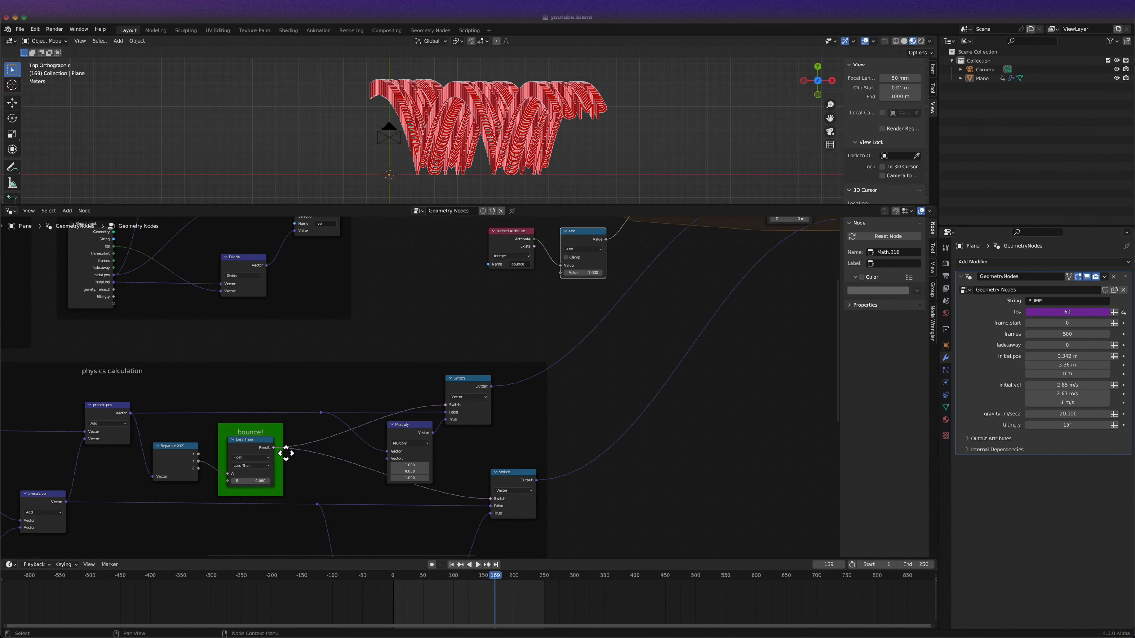
left_click_drag(274, 448, 651, 287)
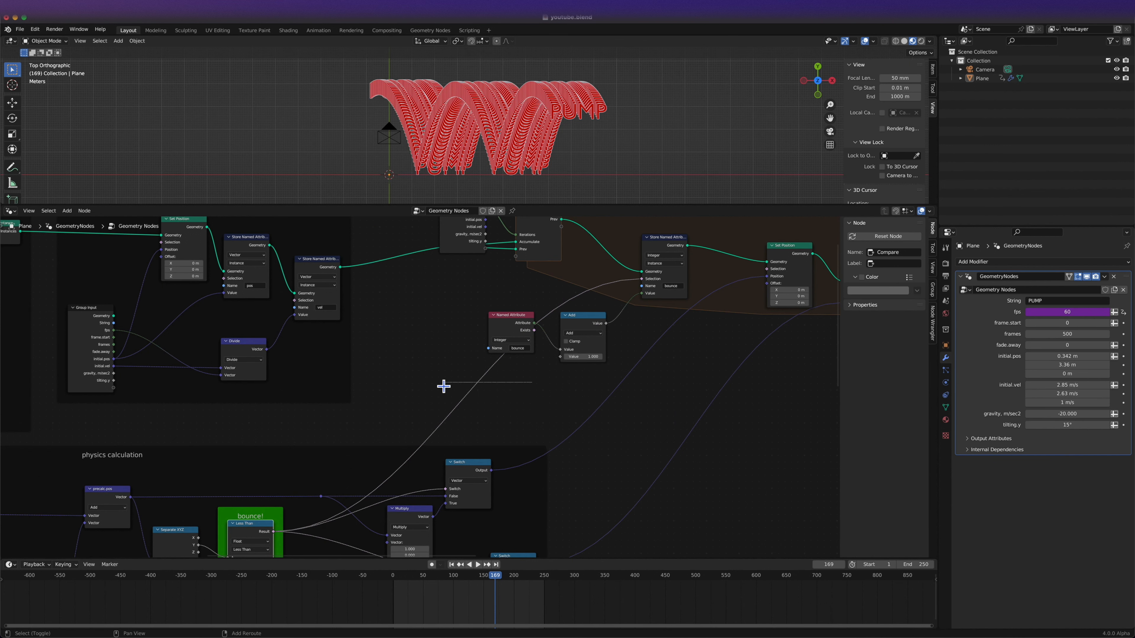
right_click_drag(445, 386, 445, 387, "shift")
key("g")
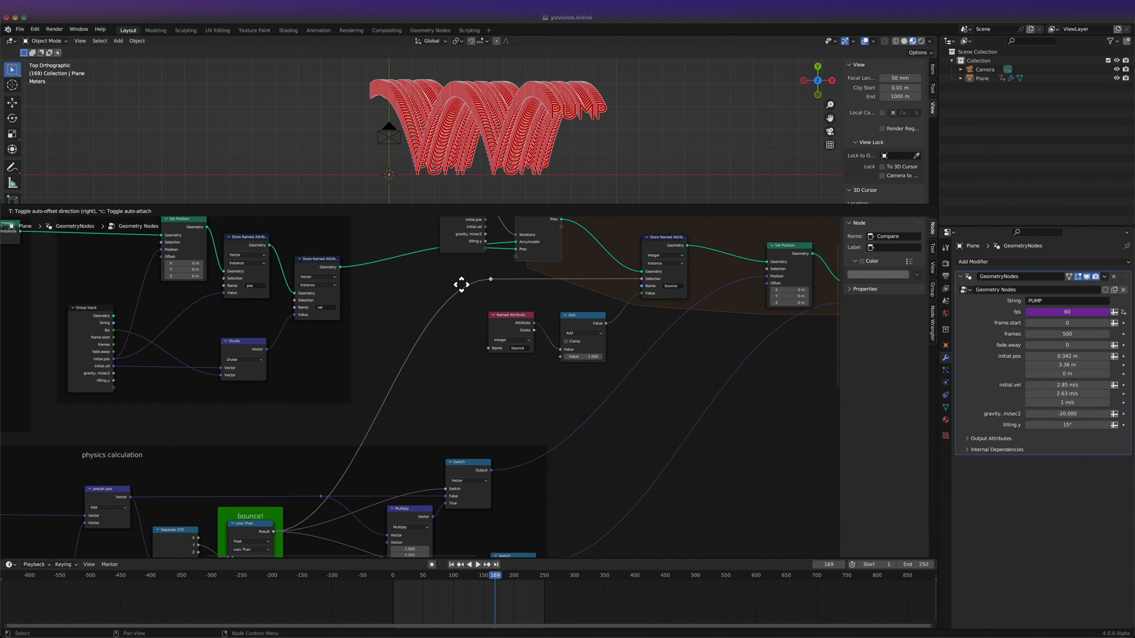
left_click(461, 286)
Add a Math node below the applying.damping frame, near the Group Input node.
scroll(532, 367, "down", 5)
scroll(536, 367, "left", 10)
scroll(535, 366, "down", 5)
scroll(535, 366, "up", 4)
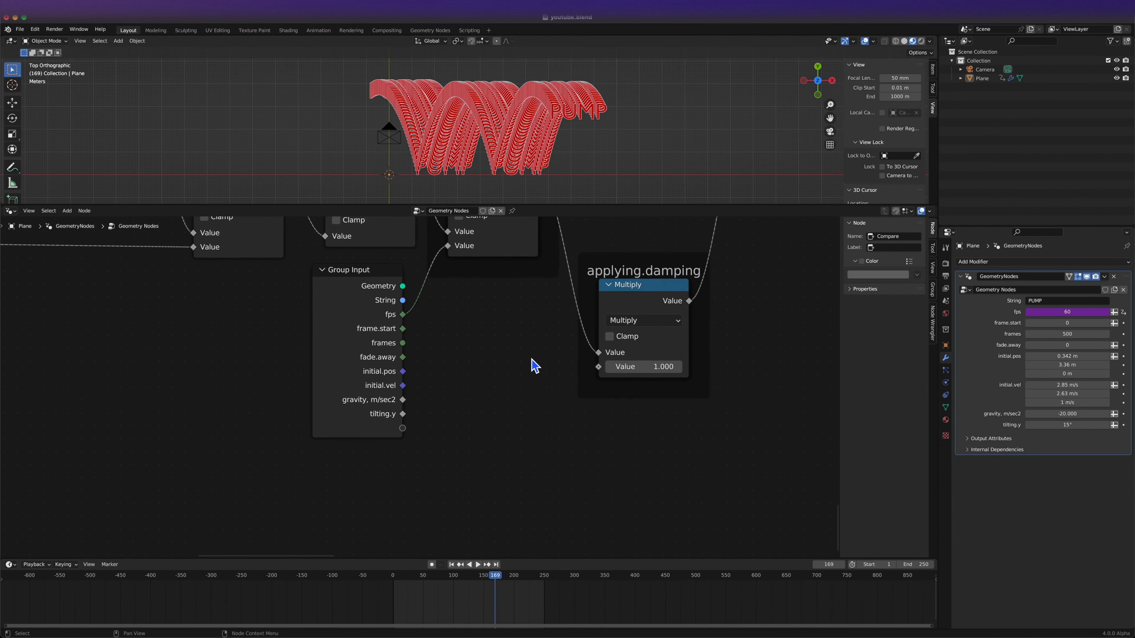
key("shift+a")
key("s")
type("math")
key("Return")
left_click(485, 434)
Move the Group Input node away, connect its empty socket to the Add node's first value, and bring the Add node closer.
left_click(379, 419)
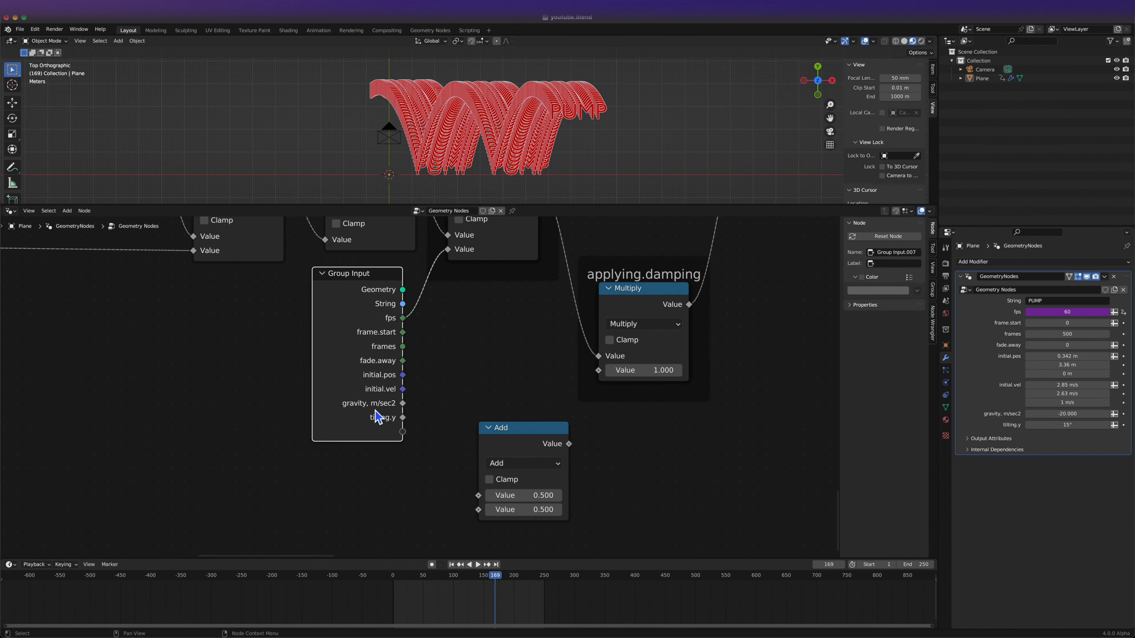
key("g")
left_click(264, 462)
left_click_drag(288, 479, 346, 480)
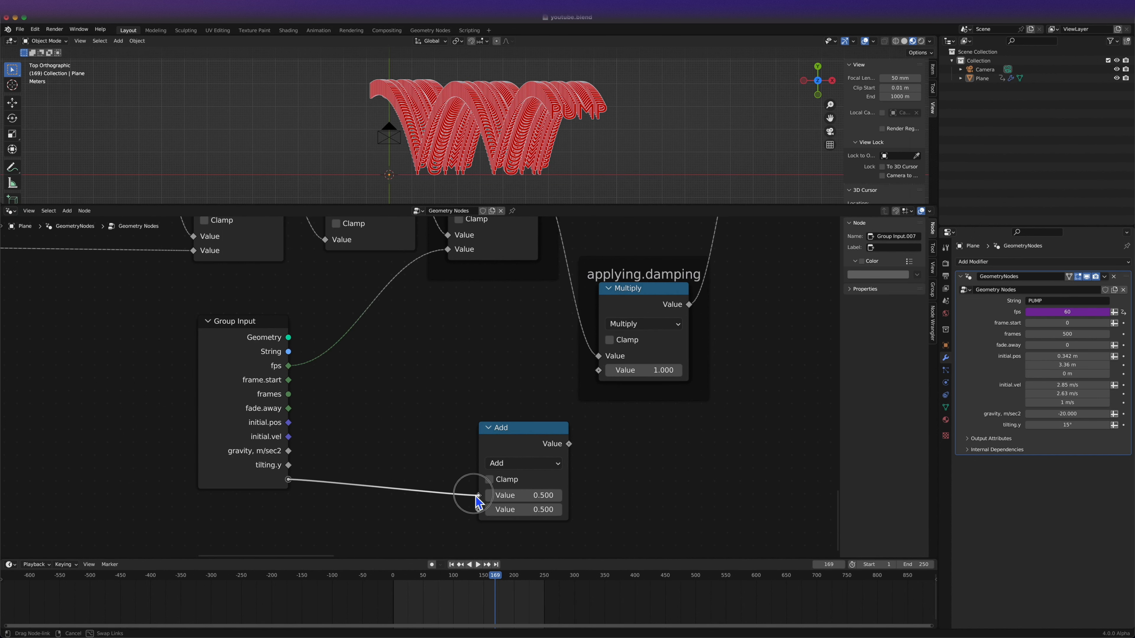
left_click_drag(476, 496, 478, 495)
left_click(514, 447)
key("g")
left_click(399, 438)
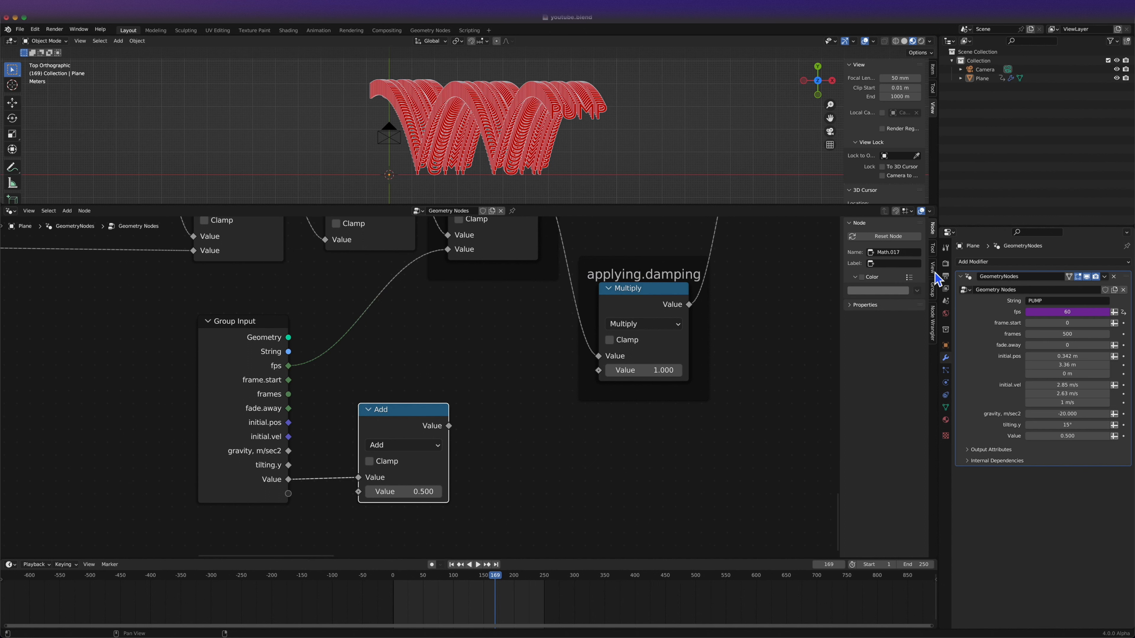
Rename the new Value group input as damping and remove the tilting.y input.
left_click(933, 284)
double_click(890, 276)
type("damping")
key("Return")
left_click(918, 247)
Reposition the Group Input and Add nodes so they sit close together, leaving room before the applying.damping frame.
key("g")
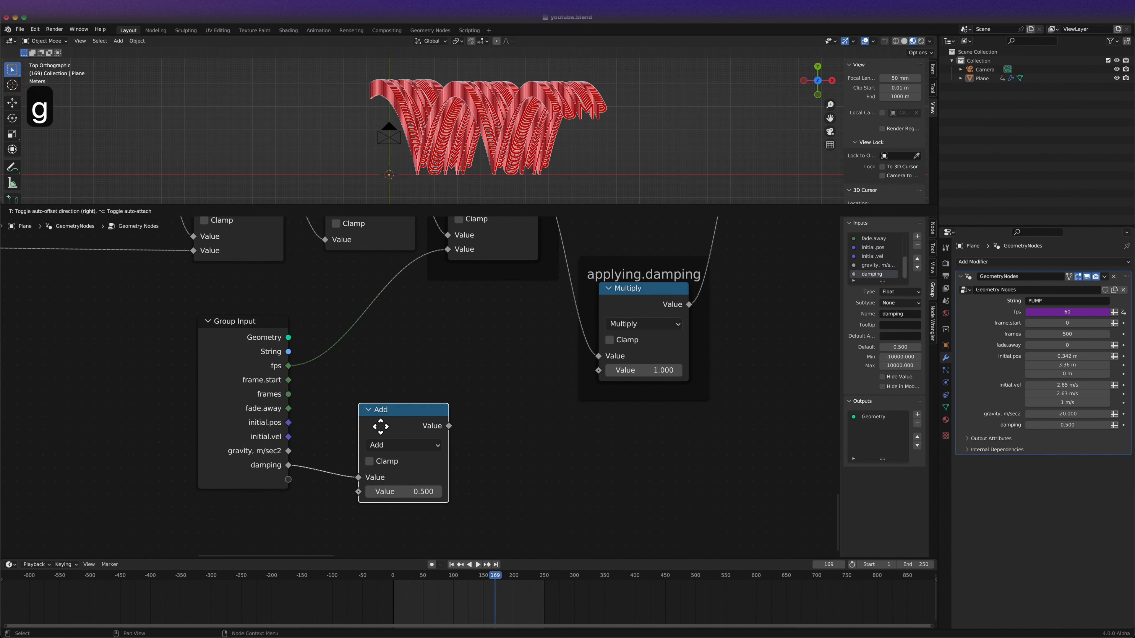
left_click(355, 448)
left_click(261, 416)
key("g")
left_click(223, 417)
left_click(387, 417)
key("g")
left_click(351, 415)
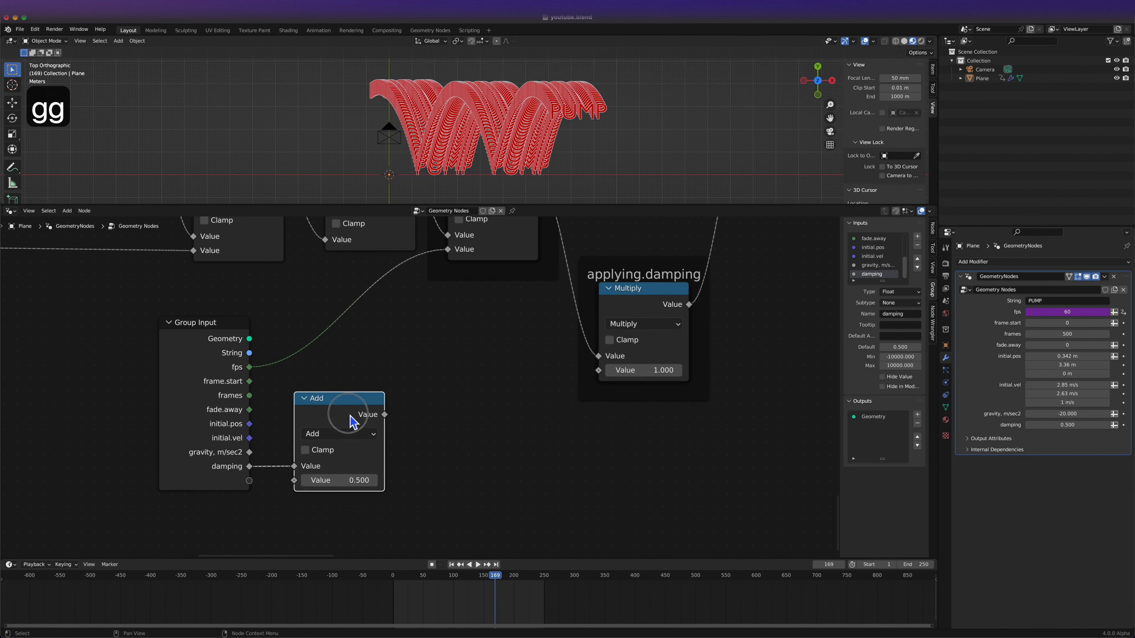
Change the Add node fed by damping to Divide, set its divisor to 100 and nudge it into place.
left_click(347, 437)
key("d")
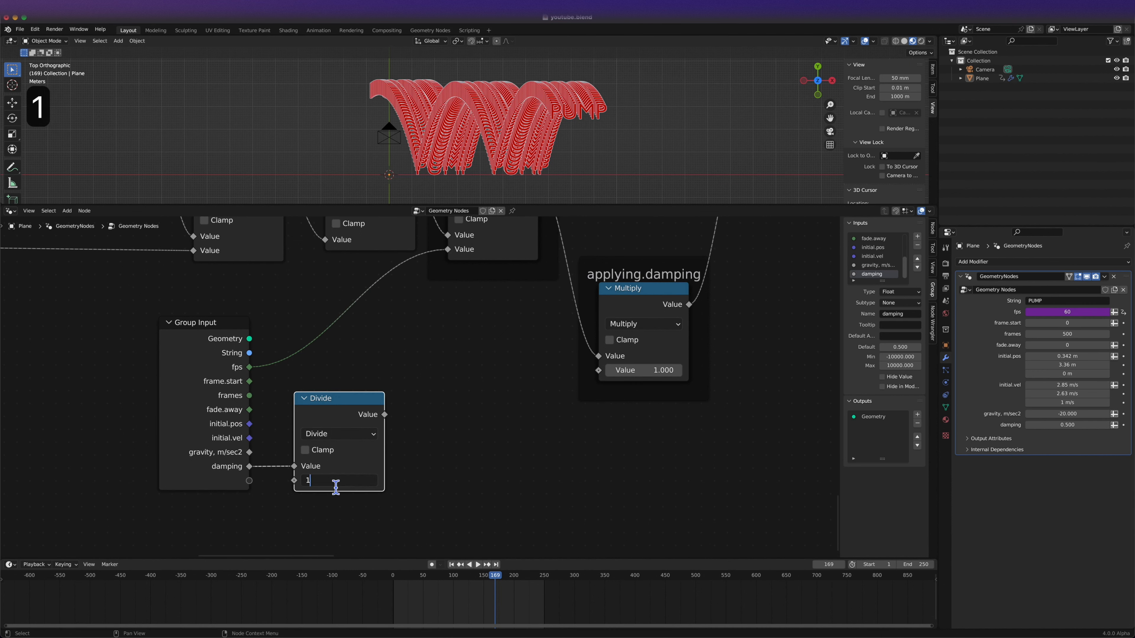
type("00")
key("Return")
key("g")
left_click(327, 416)
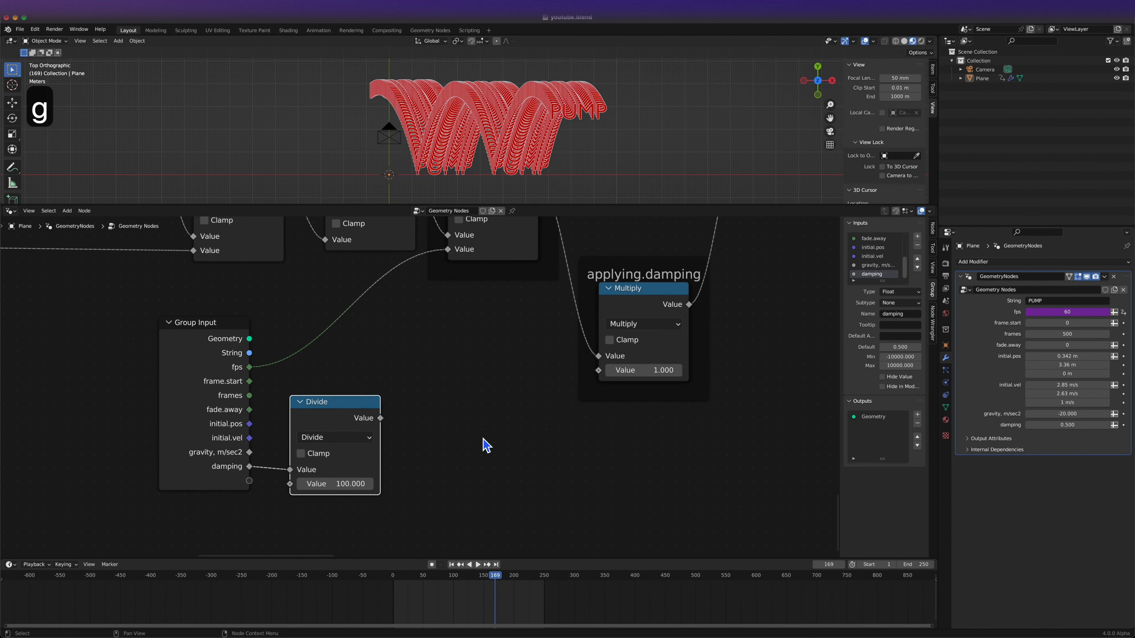
Add a Math node after Divide, switch it to Subtract and set its first value to 1.
left_click(472, 437)
key("shift+a")
type("smath")
key("Return")
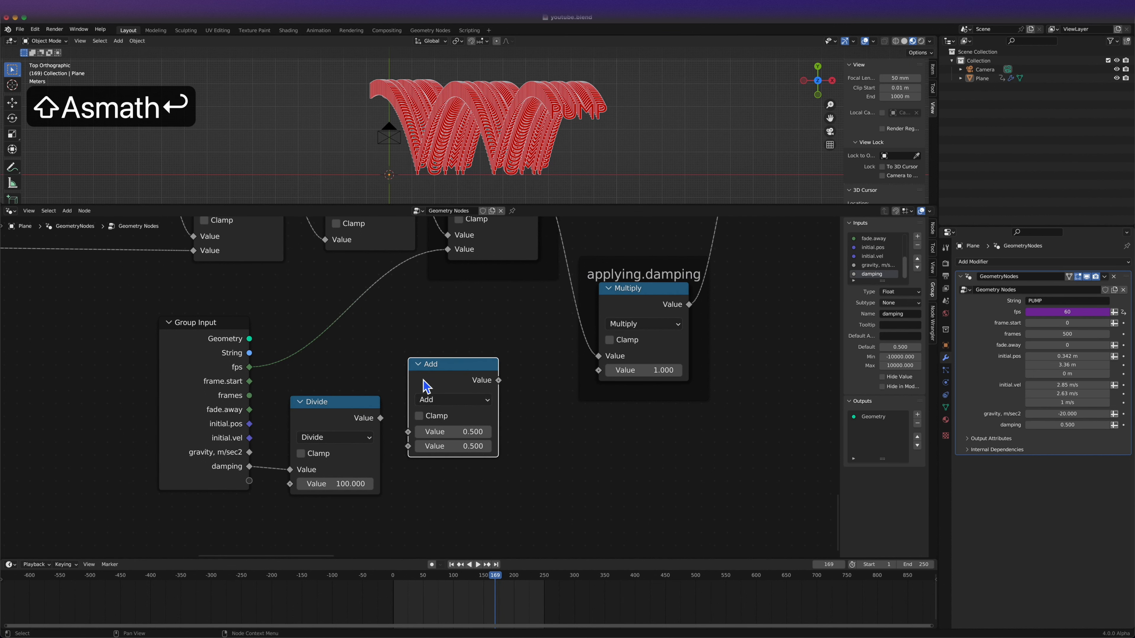
left_click(447, 400)
left_click(448, 399)
key("s")
left_click(451, 431)
type("1")
left_click(449, 475)
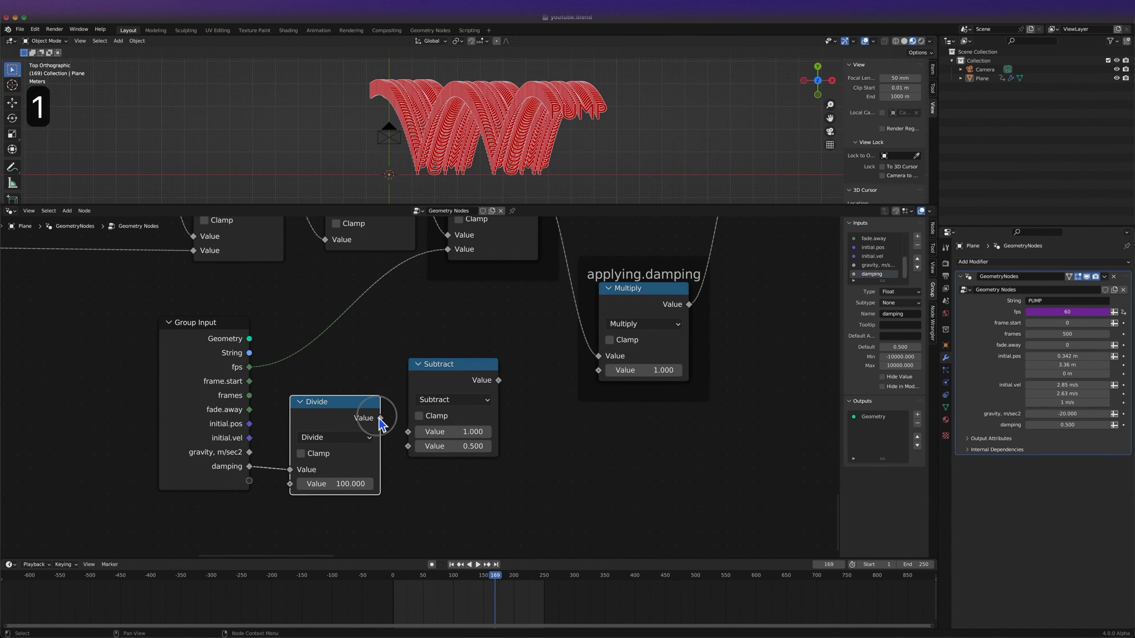
Connect Divide to the second value of Subtract, and Subtract to the second value of the applying.damping Multiply node.
left_click_drag(381, 417, 408, 447)
left_click(446, 377)
key("g")
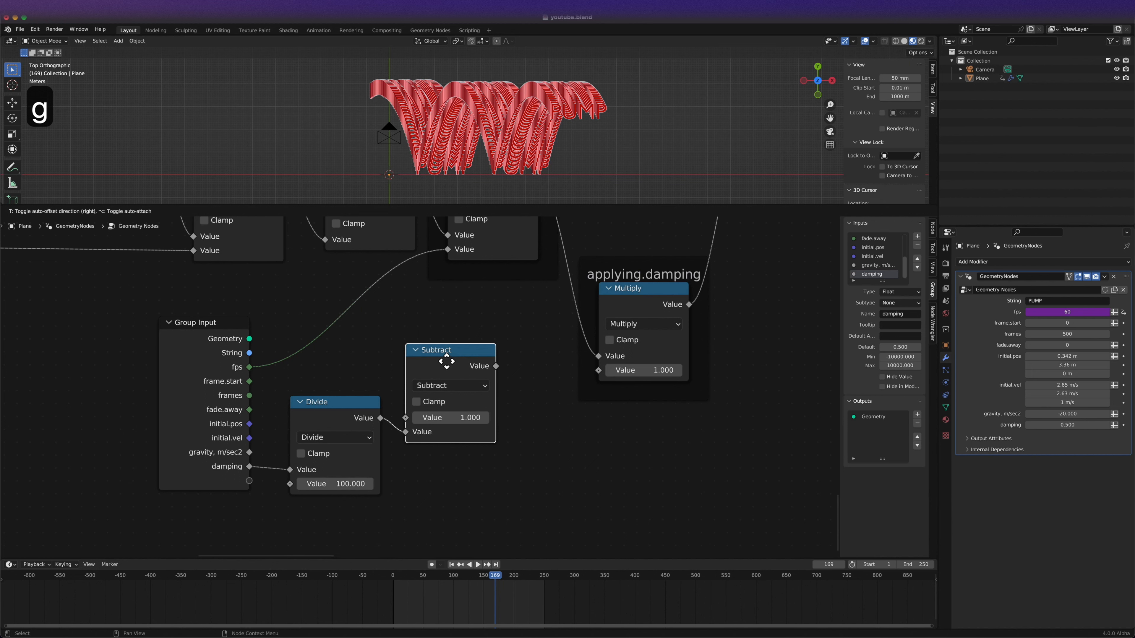
left_click(445, 363)
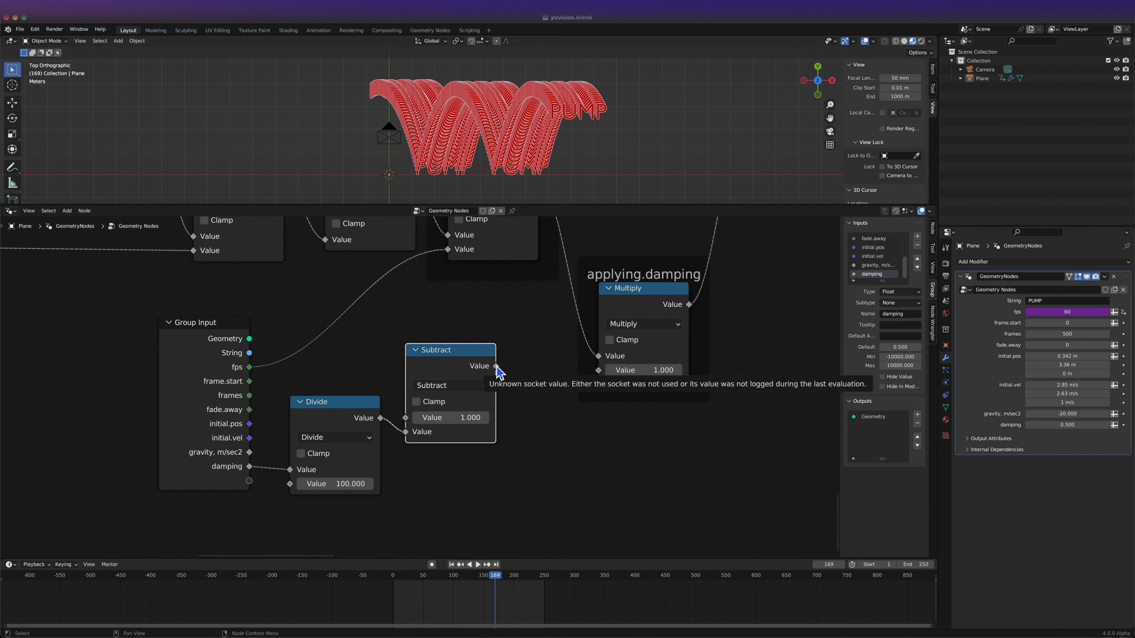
left_click_drag(497, 366, 600, 374)
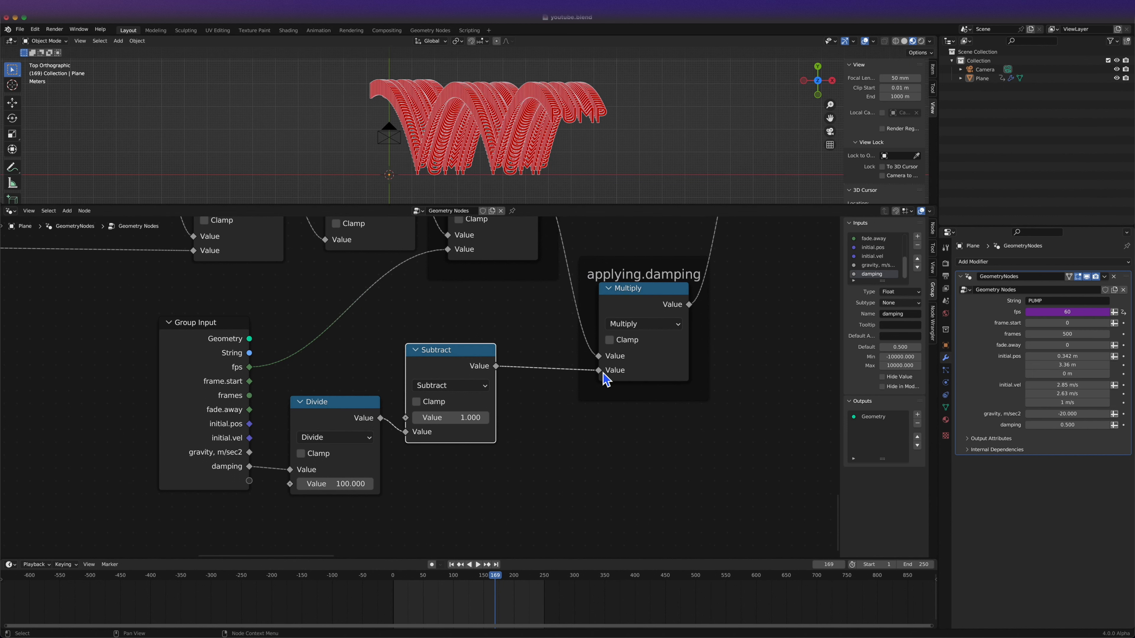
key("g")
left_click(447, 461)
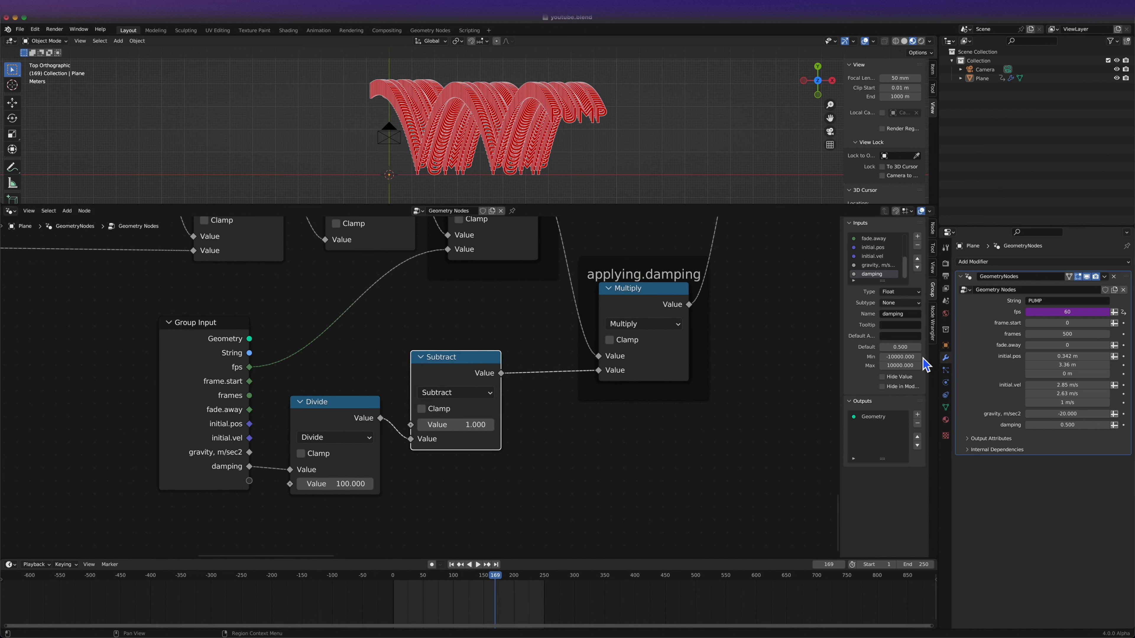
Make the damping input a Percentage with minimum 0, maximum 100 and default 5, and set the modifier's damping to 5%.
left_click(911, 302)
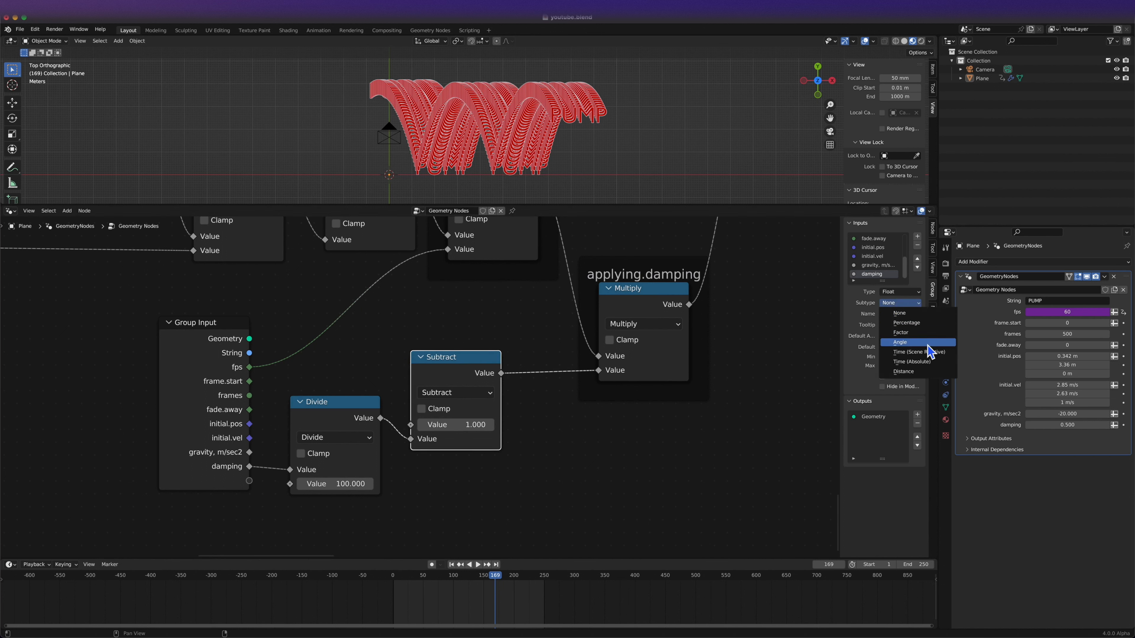
left_click(920, 326)
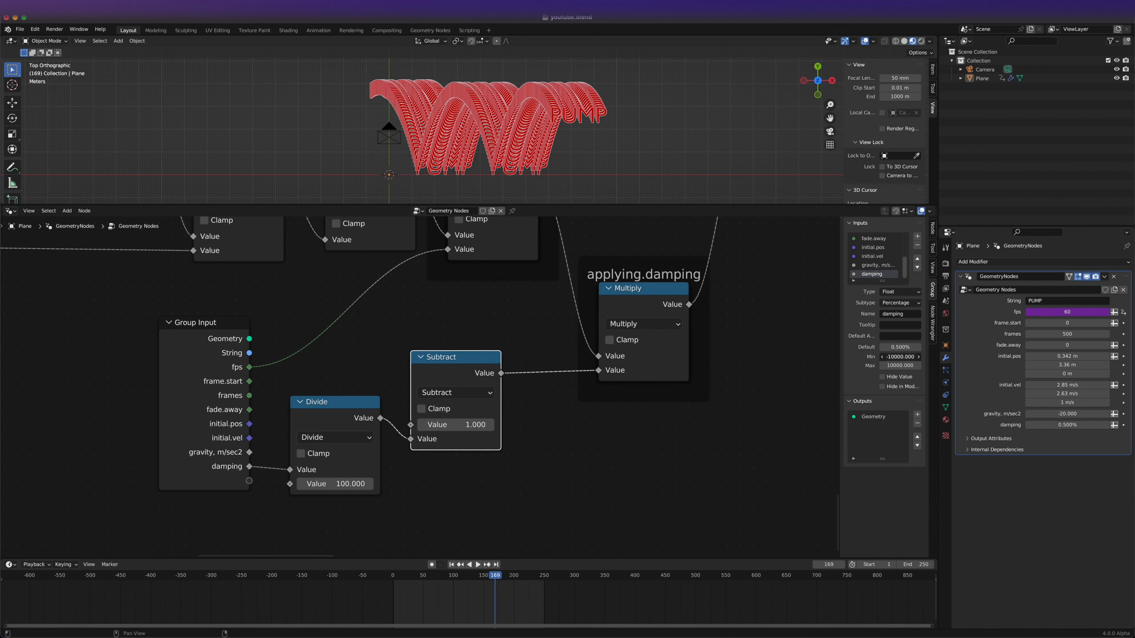
type("0")
key("Return")
left_click(907, 367)
type("10")
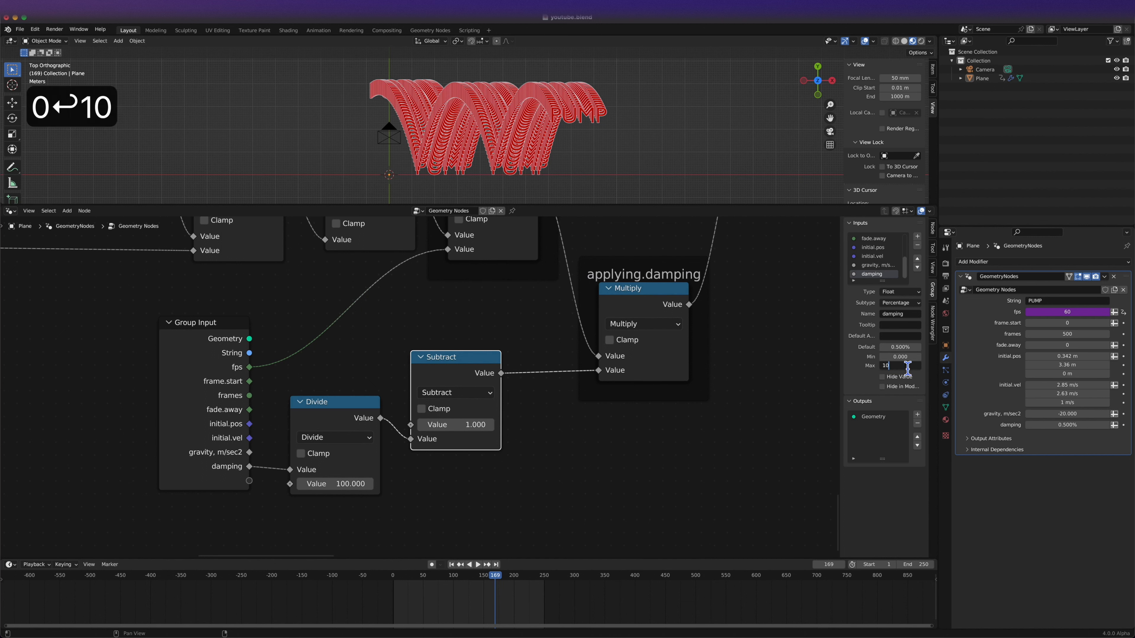
type("0")
key("Return")
type("5")
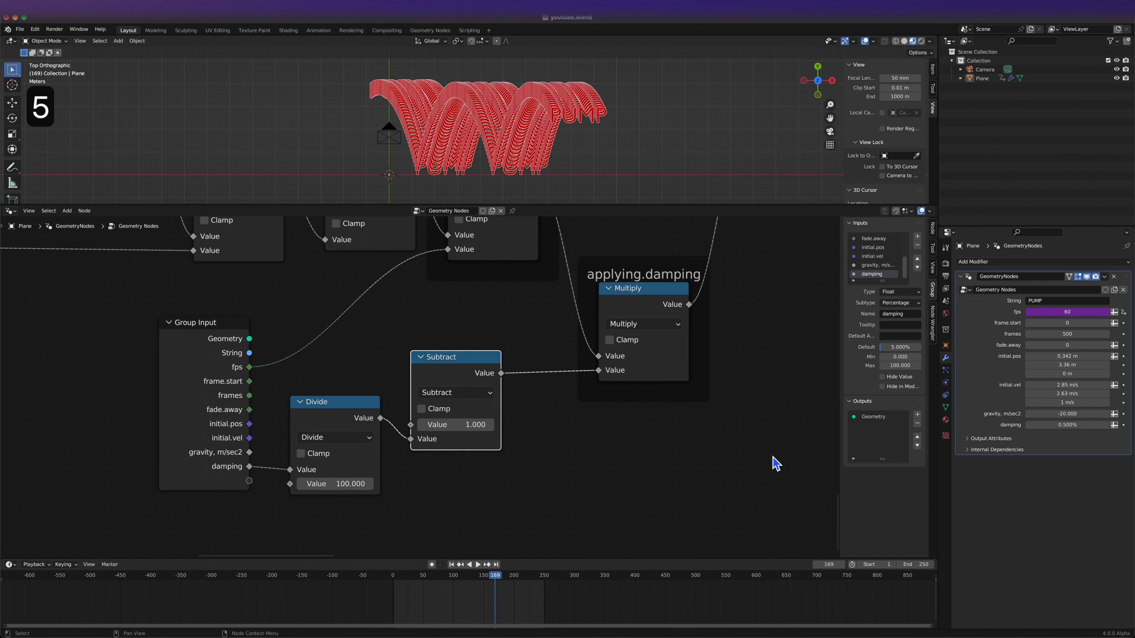
left_click(1068, 428)
type("5.")
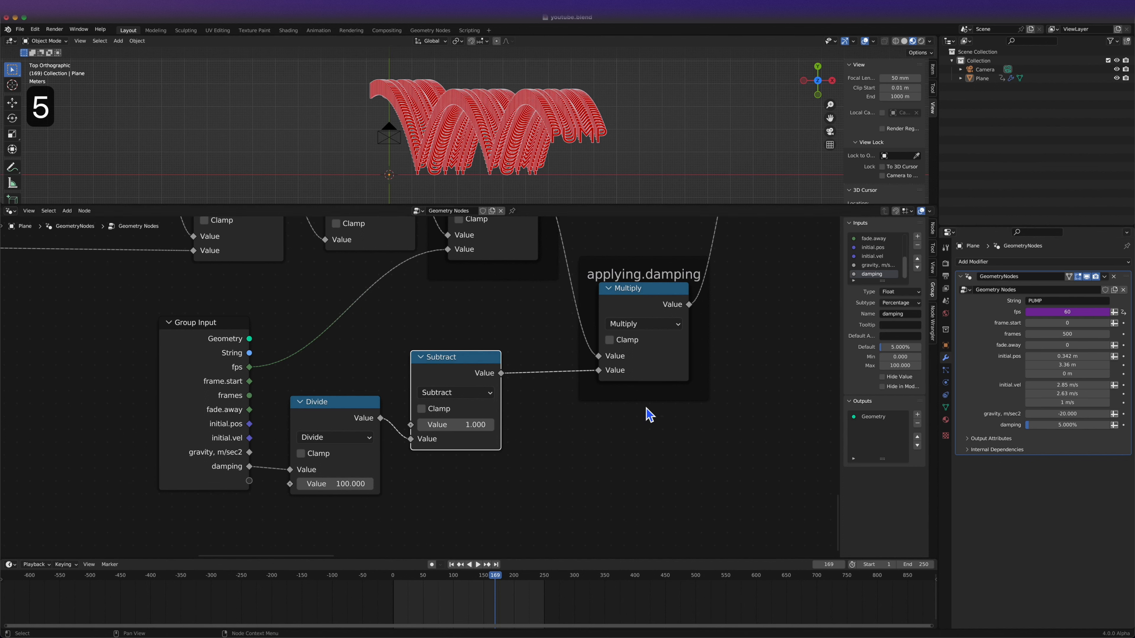
Insert a Math node between Subtract and the applying.damping Multiply node and set its operation to Power.
key("shift+a")
type("smath")
key("Return")
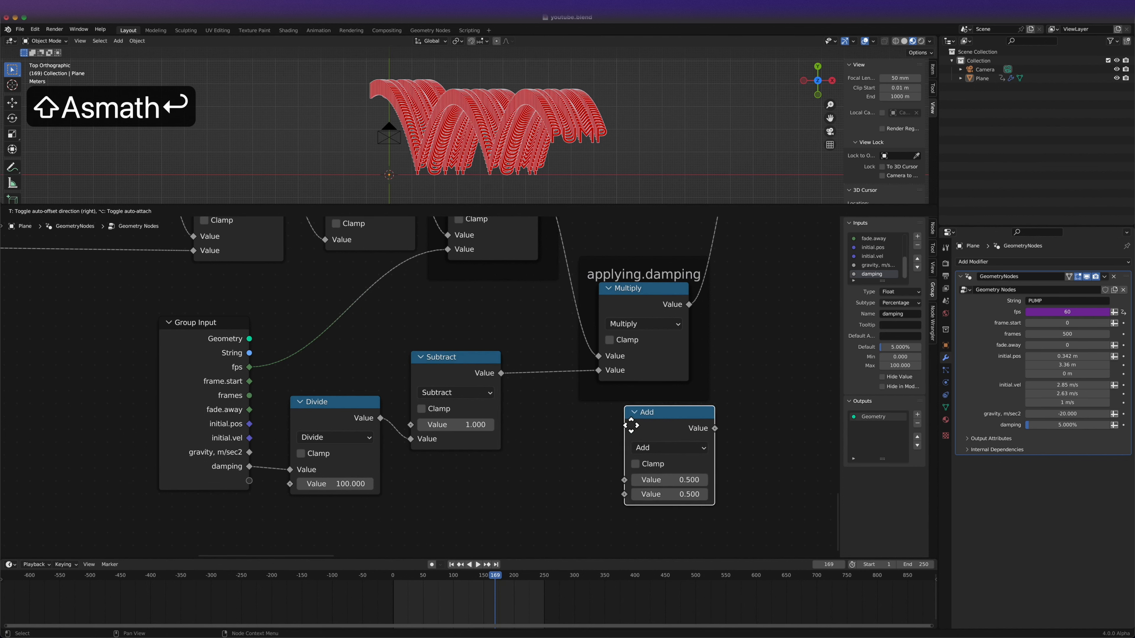
left_click(560, 374)
left_click(616, 396)
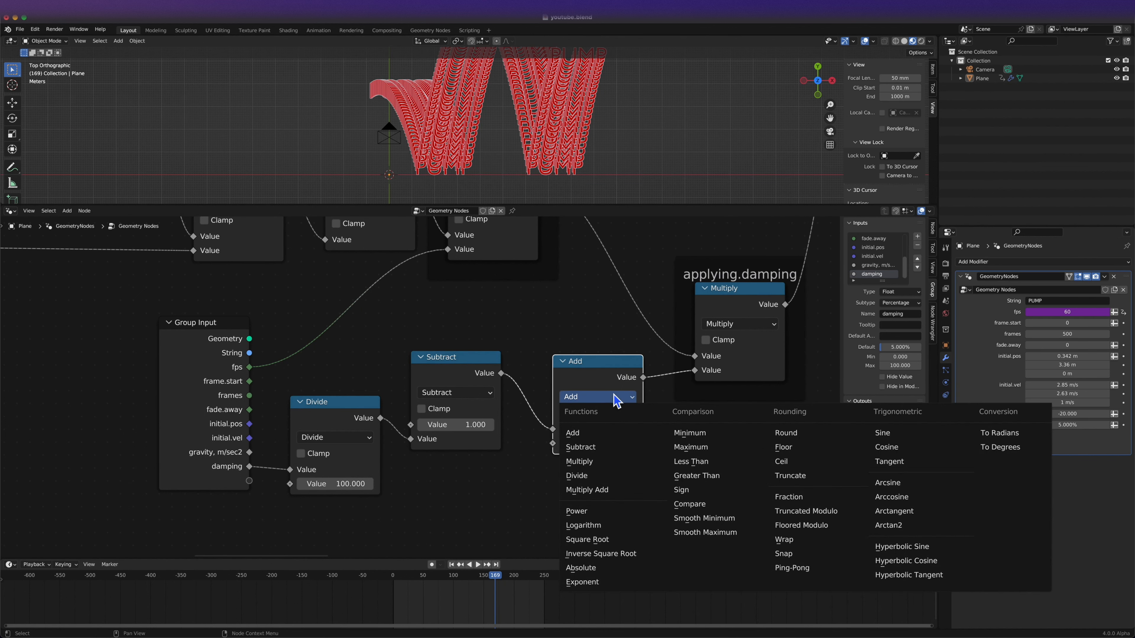
left_click(603, 512)
scroll(594, 482, "down", 2)
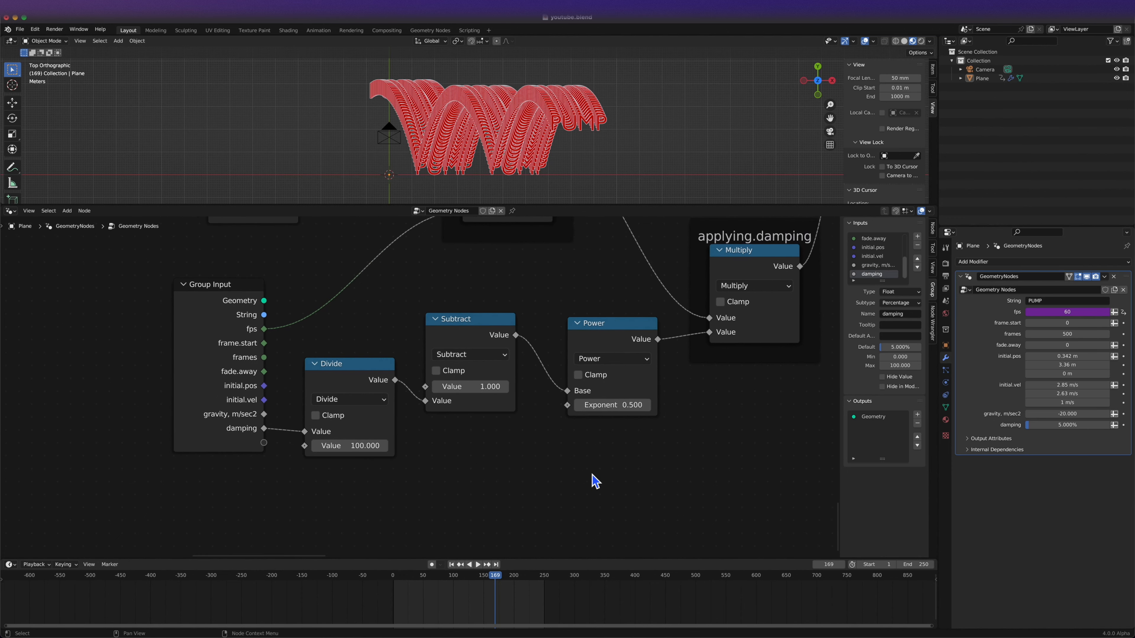
Add an Integer Named Attribute node reading bounce and connect its Attribute output to the Power node's Exponent.
key("shift+a")
type("nam")
key("Return")
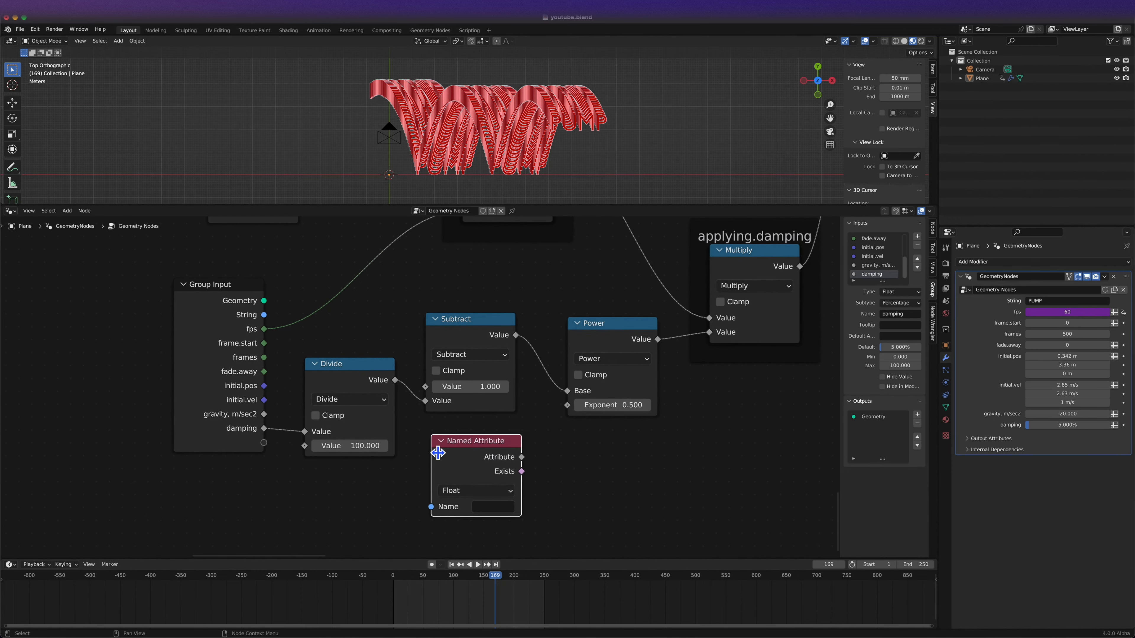
left_click(500, 492)
left_click(475, 520)
left_click(494, 507)
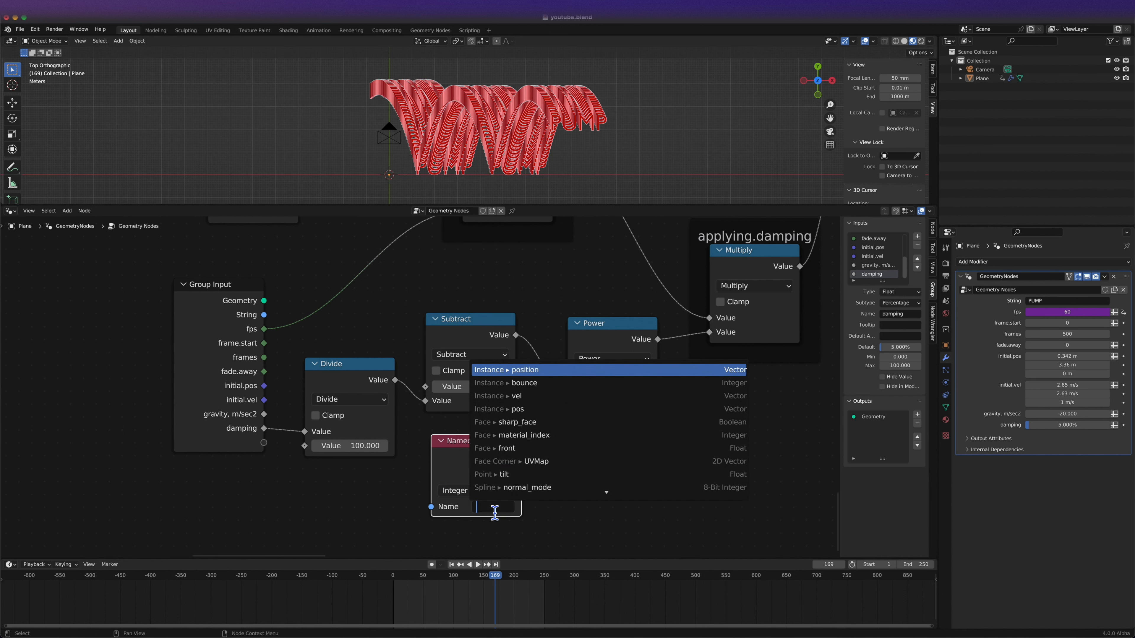
type("bounce")
key("Return")
left_click_drag(521, 457, 577, 410)
Set the modifier's damping to 15% and play the animation to check the damped bounces.
left_click_drag(1027, 424, 1038, 431)
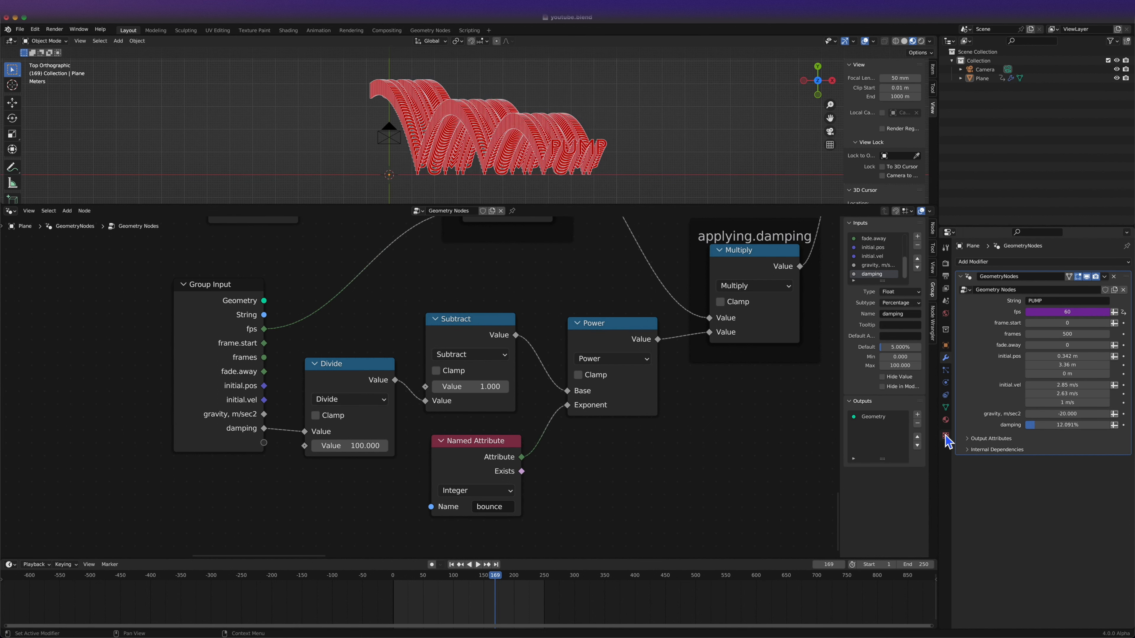
key("space")
key("space")
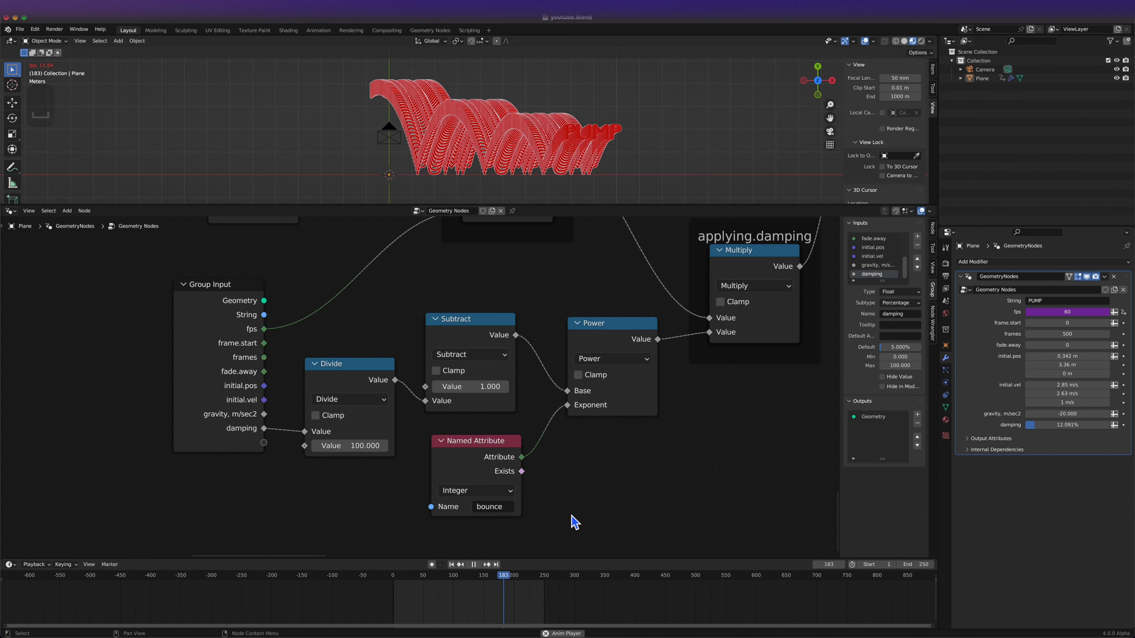
left_click_drag(1038, 425, 1045, 429)
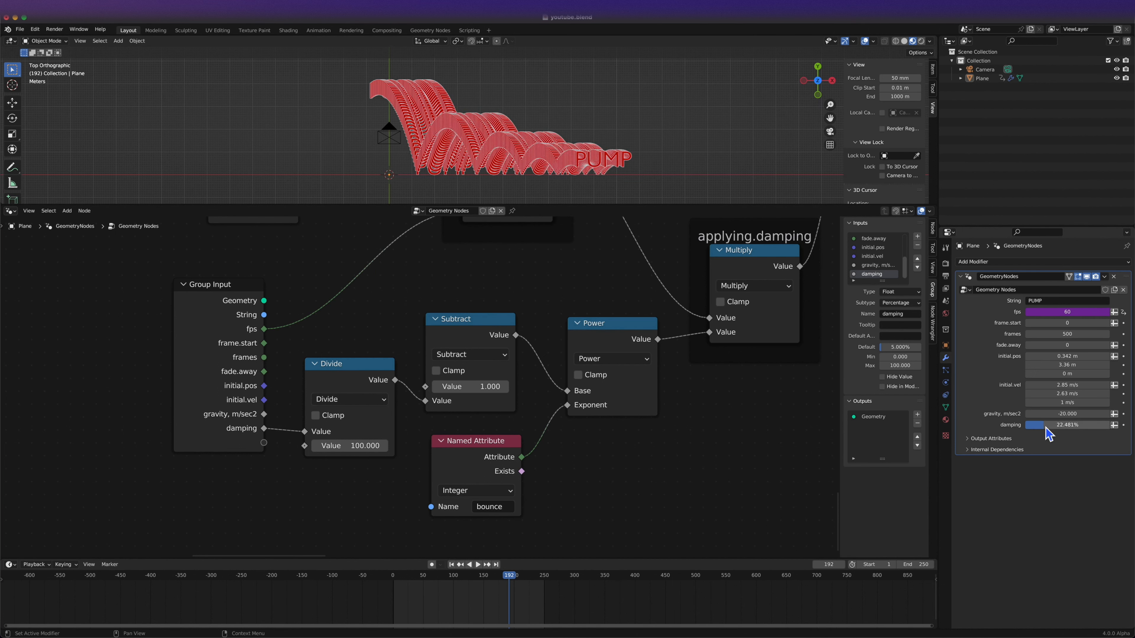
type("15")
key("Return")
key("space")
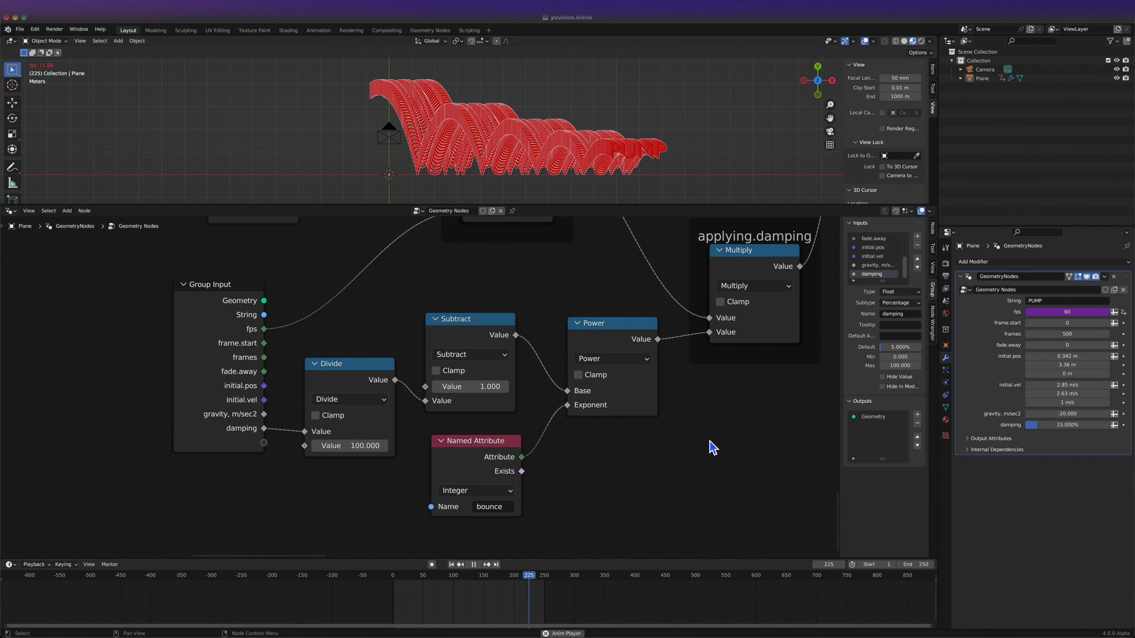
key("space")
Try a gravity value of -10 in the modifier.
scroll(652, 449, "down", 1)
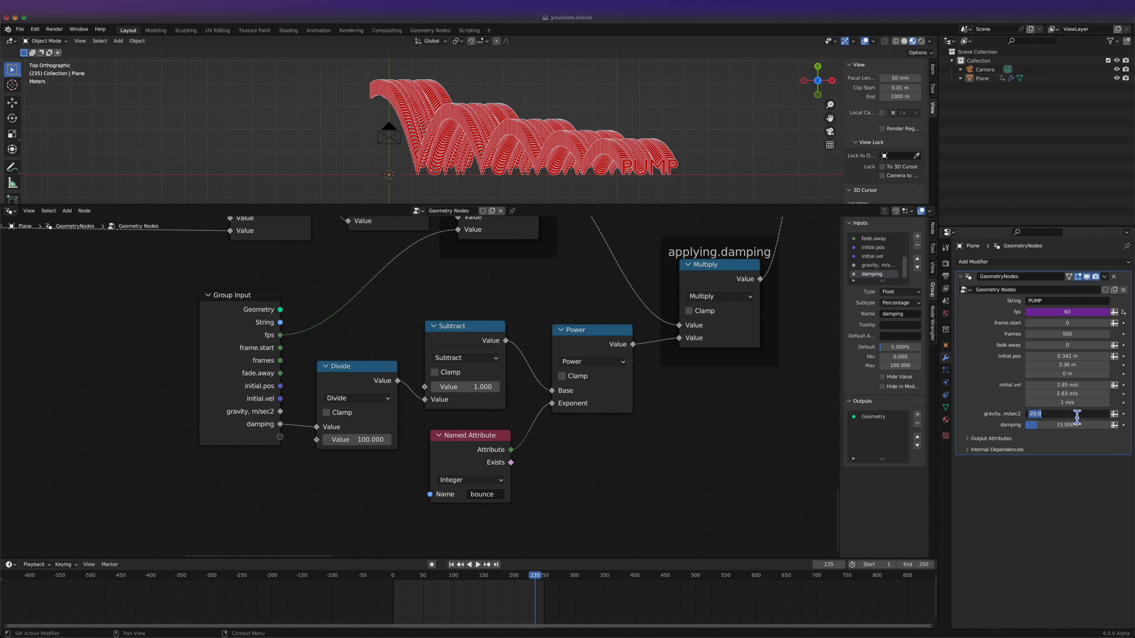
key("Escape")
type("-10")
key("Return")
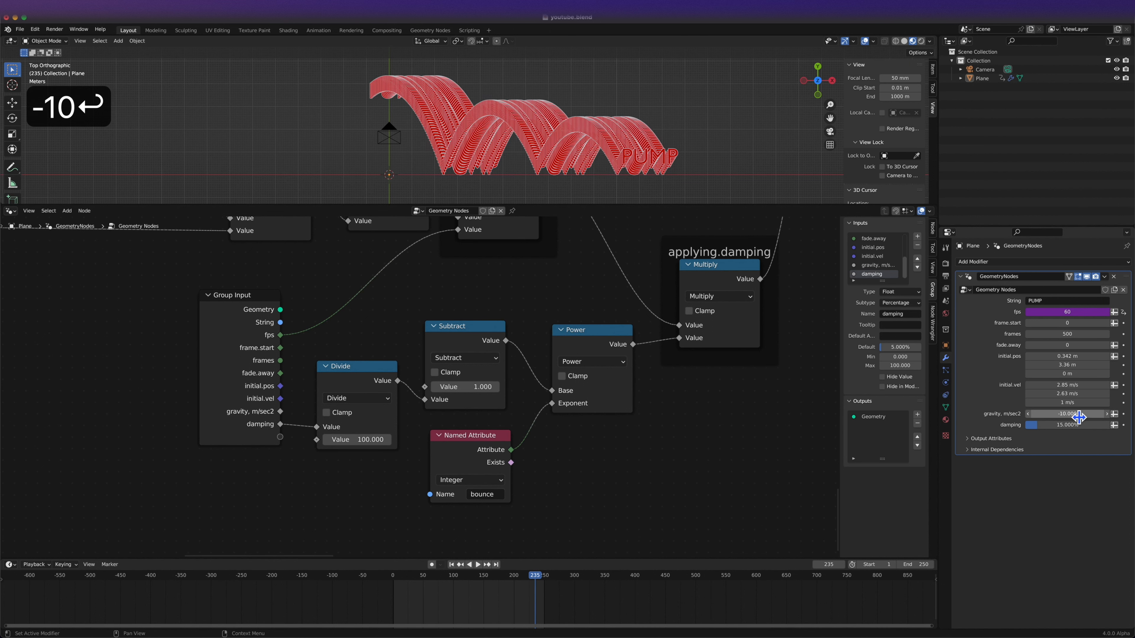
Set the modifier's gravity to -5 and lower initial.vel to 1.35 m/s in X and 0.446 m/s in Y.
left_click(1081, 414)
type("-5")
key("Return")
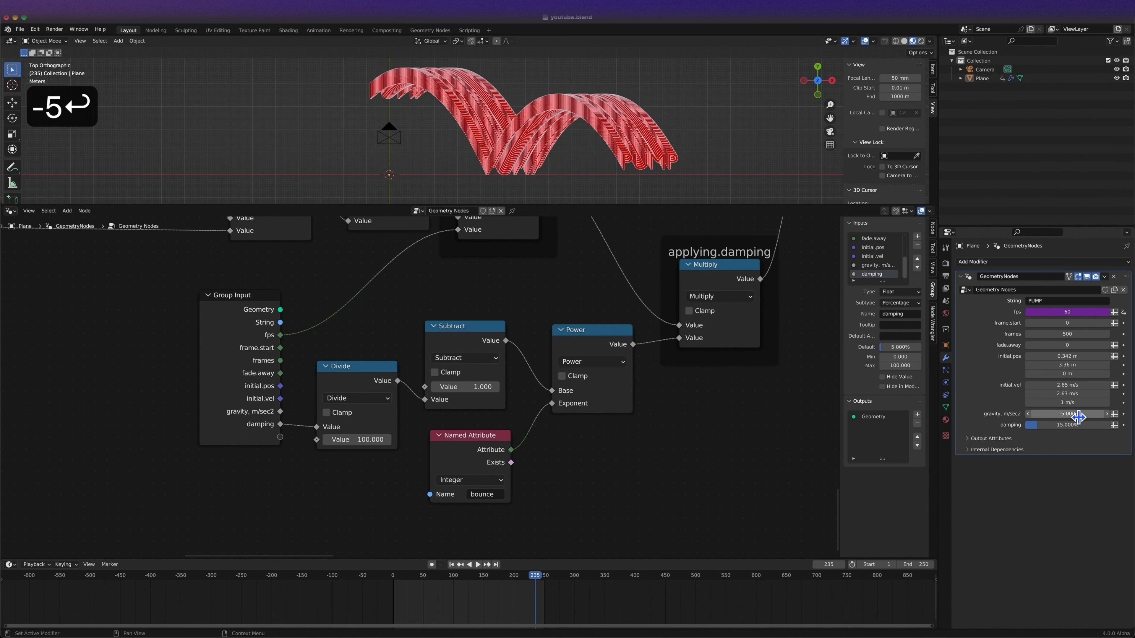
left_click_drag(1089, 387, 1046, 393)
scroll(376, 131, "up", 5, "ctrl")
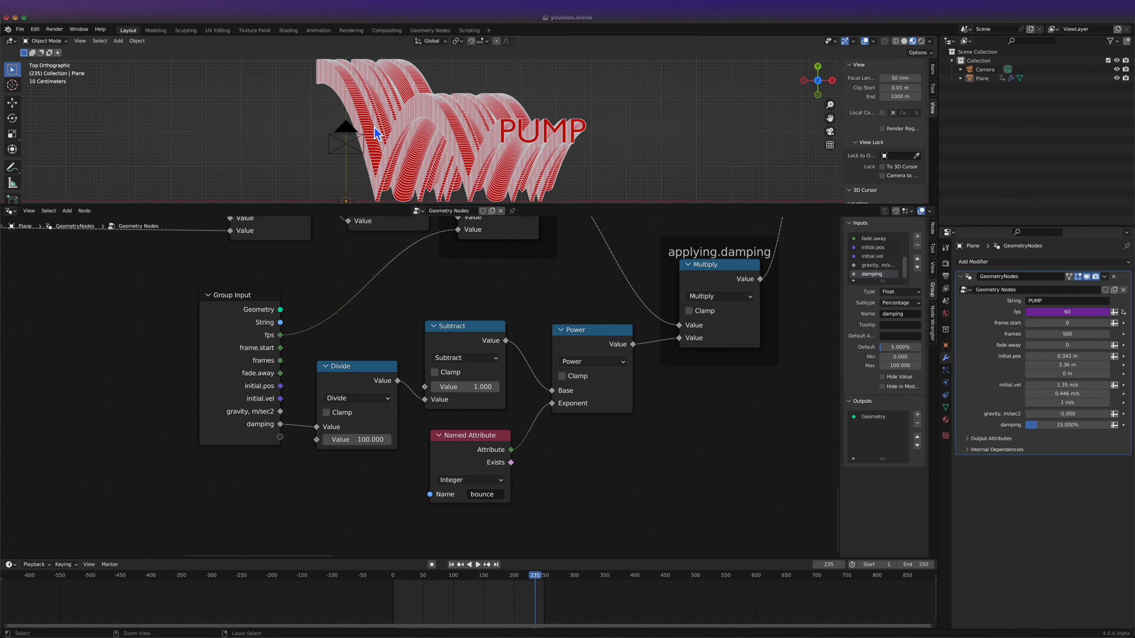
scroll(375, 131, "down", 2, "ctrl")
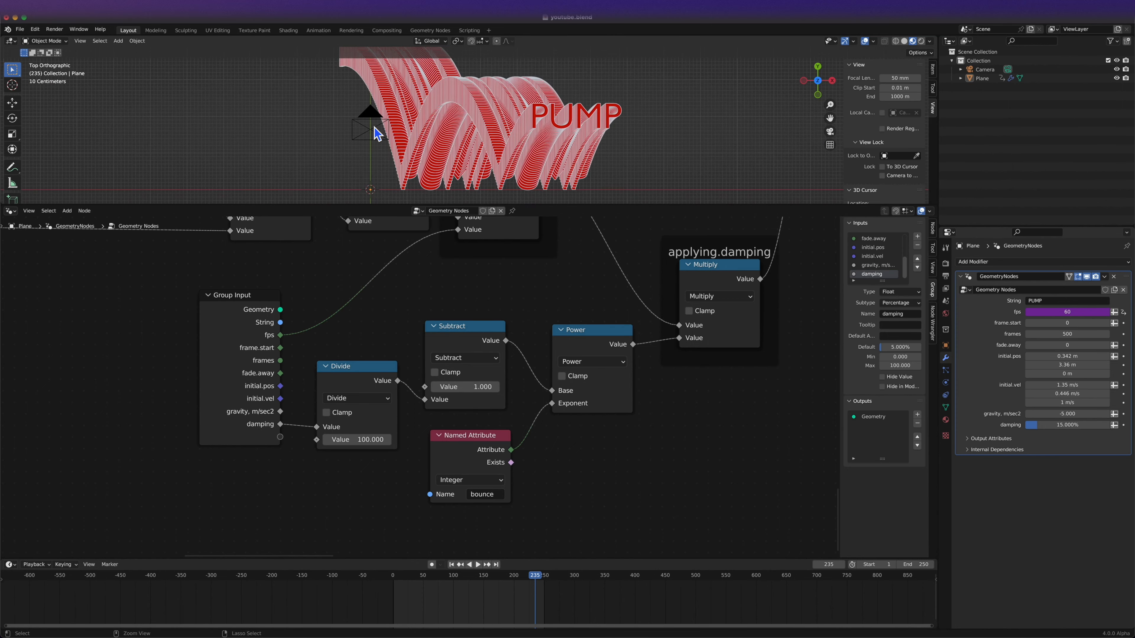
Reposition the applying.damping frame, join all bounce velocity and damping nodes in one frame, and place it below the upper frame.
scroll(534, 354, "down", 4)
scroll(539, 353, "down", 1)
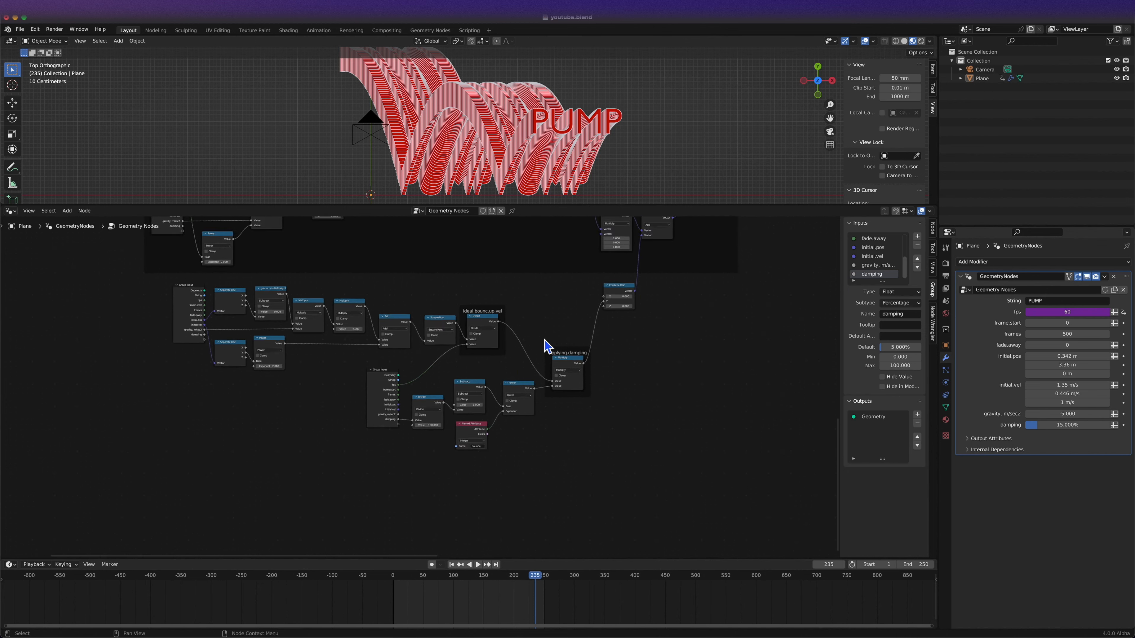
left_click(586, 355)
key("g")
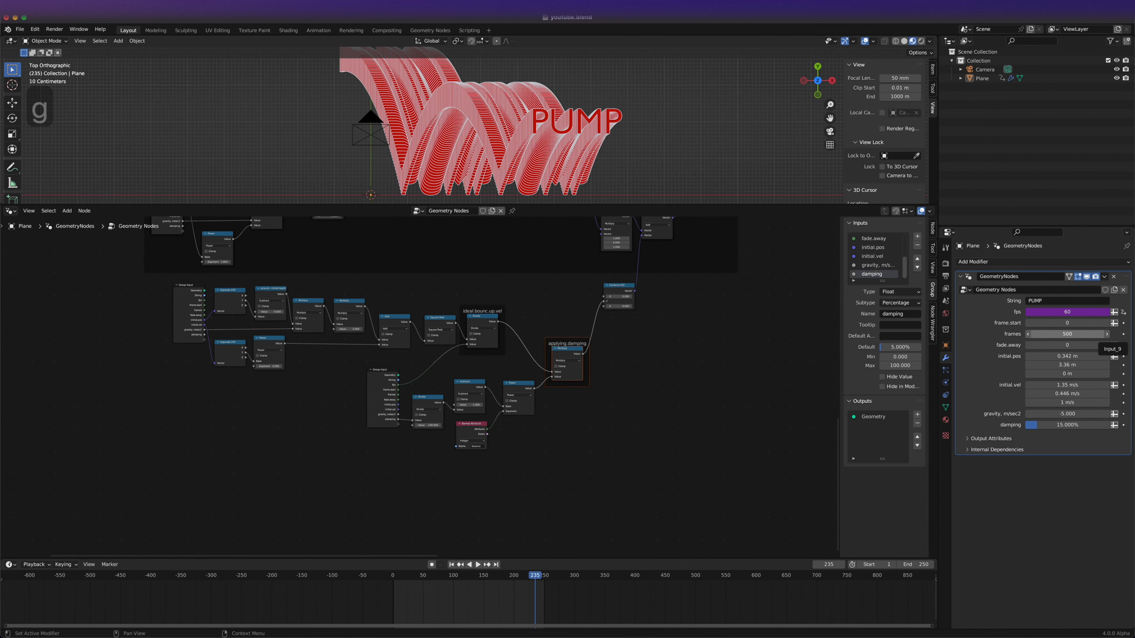
left_click_drag(654, 285, 182, 476)
key("g")
left_click(368, 451)
key("super+j")
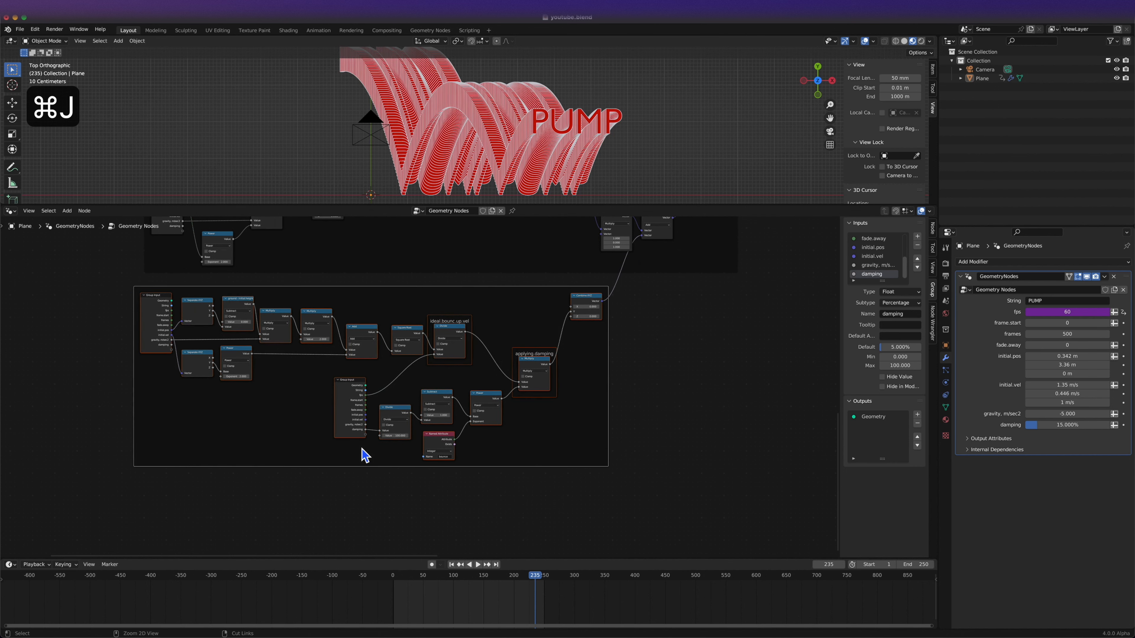
key("g")
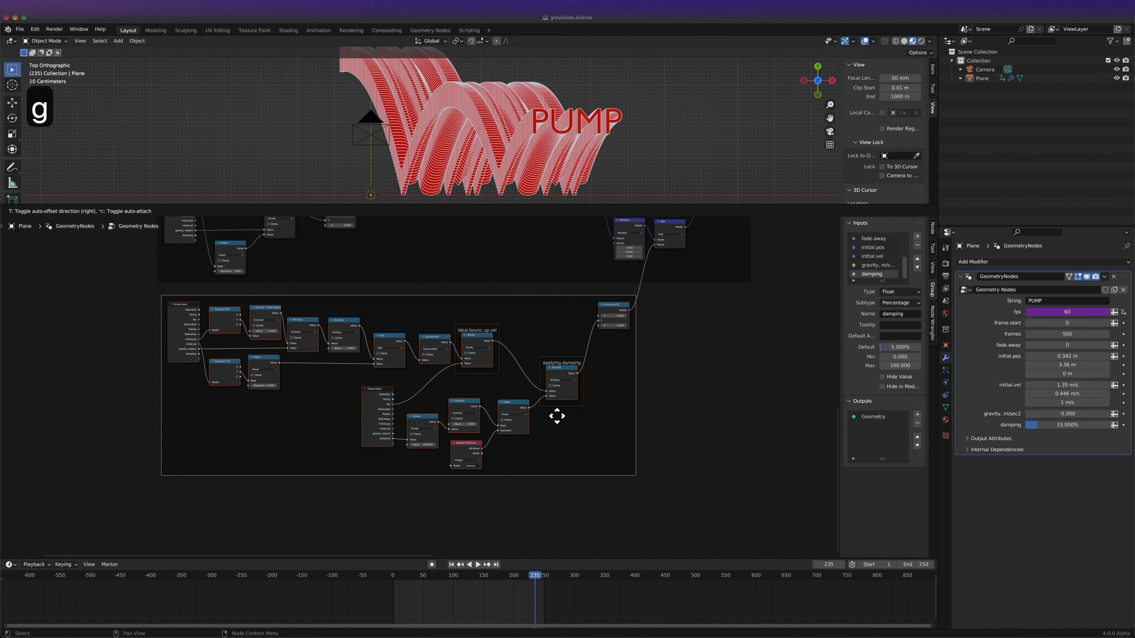
left_click(557, 416)
Enable a custom color for the ideal.bounc.up.vel frame and make it green.
scroll(556, 417, "up", 5)
left_click(586, 295)
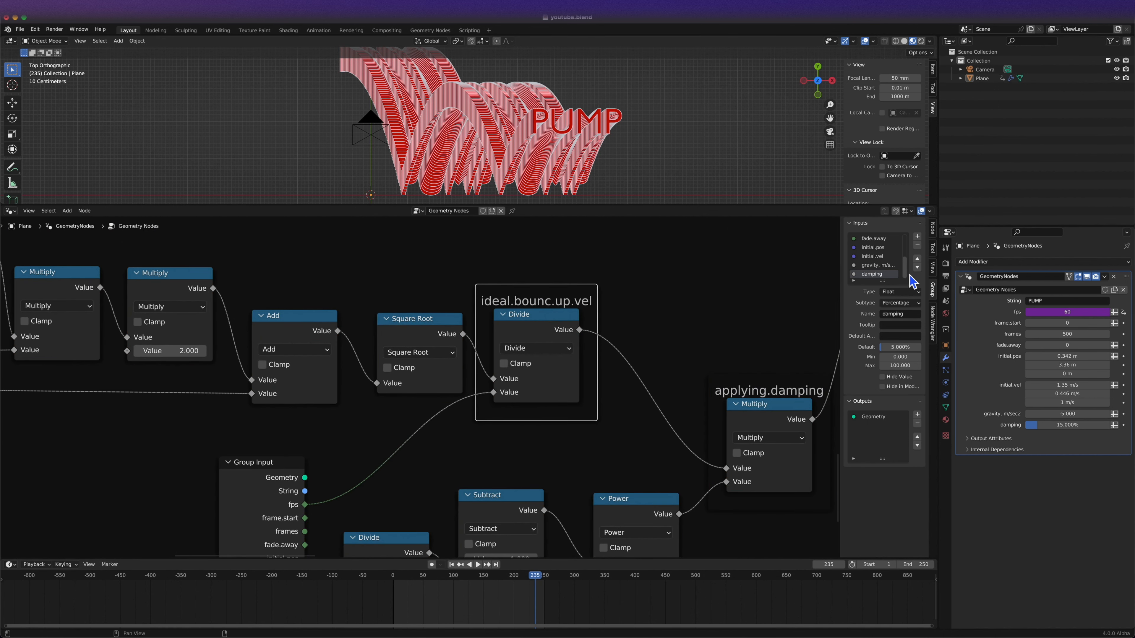
left_click(932, 228)
left_click(862, 277)
left_click(876, 291)
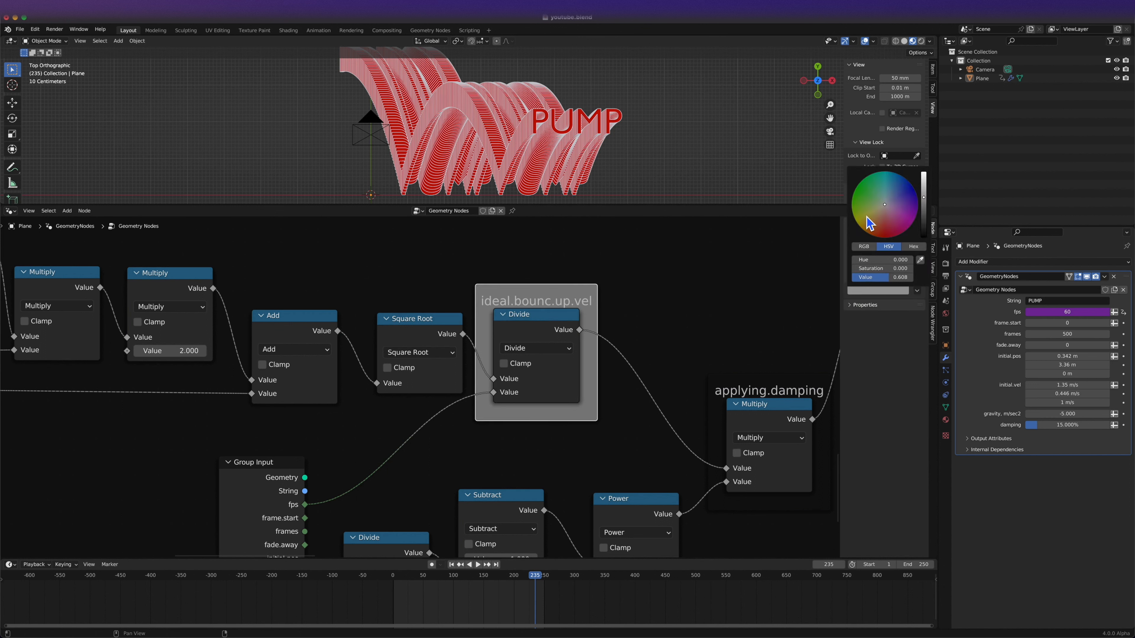
left_click(862, 212)
Enable a custom color for the applying.damping frame and make it green.
left_click(750, 396)
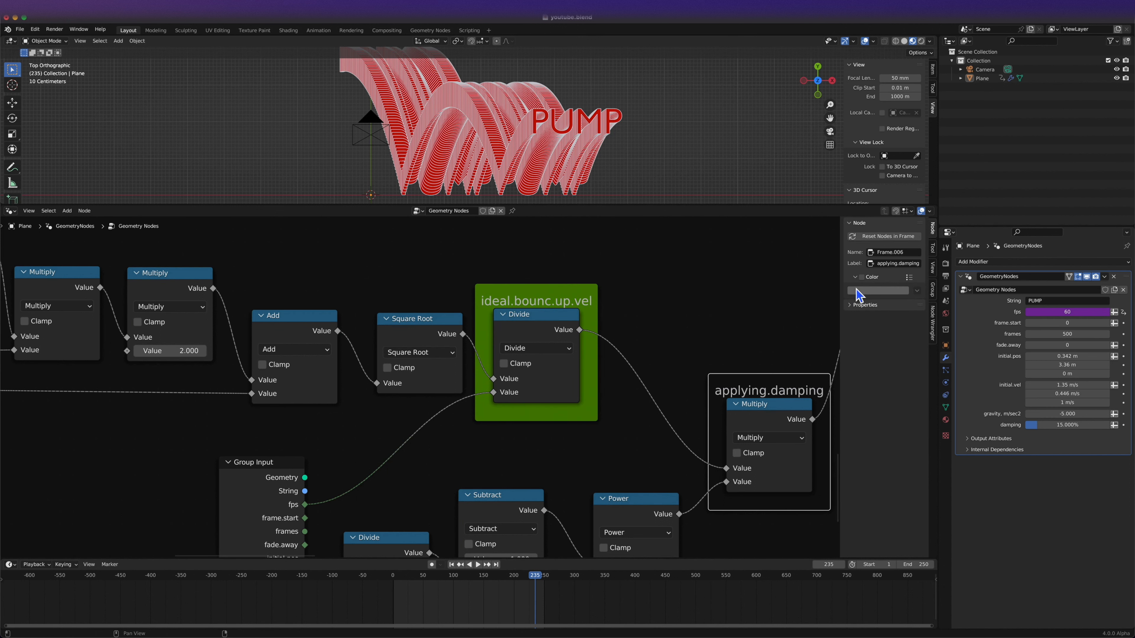
left_click(861, 277)
left_click(869, 290)
left_click(860, 208)
left_click(733, 272)
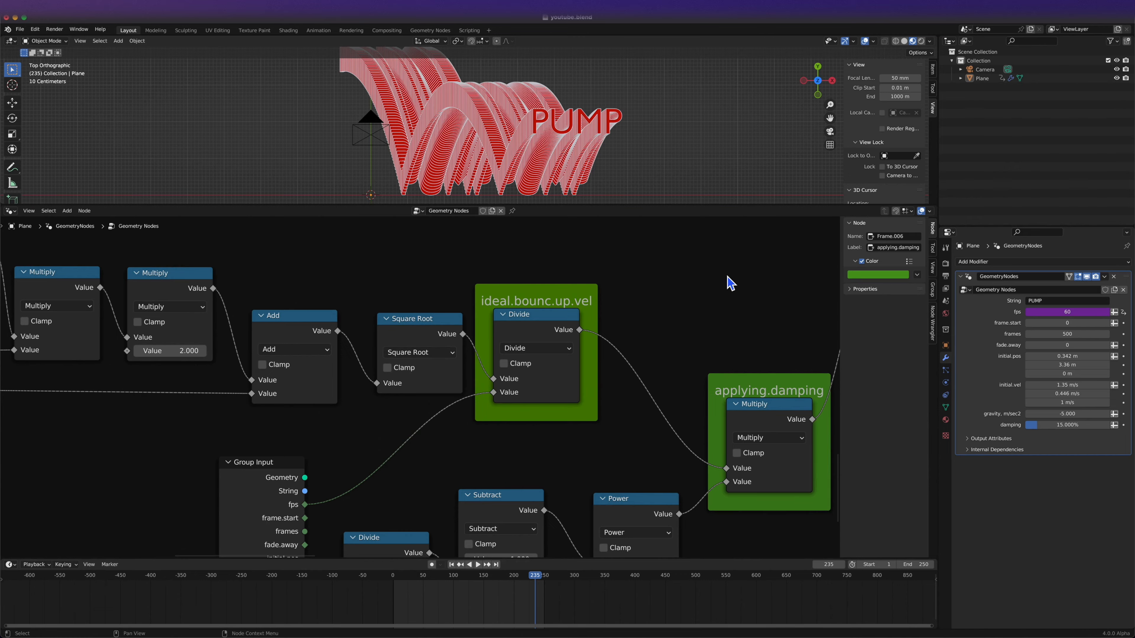
Label the large outer frame "ideal.bounce.velocity and applying damping".
scroll(731, 277, "down", 3)
scroll(719, 284, "left", 5)
key("ctrl+j")
key("F2")
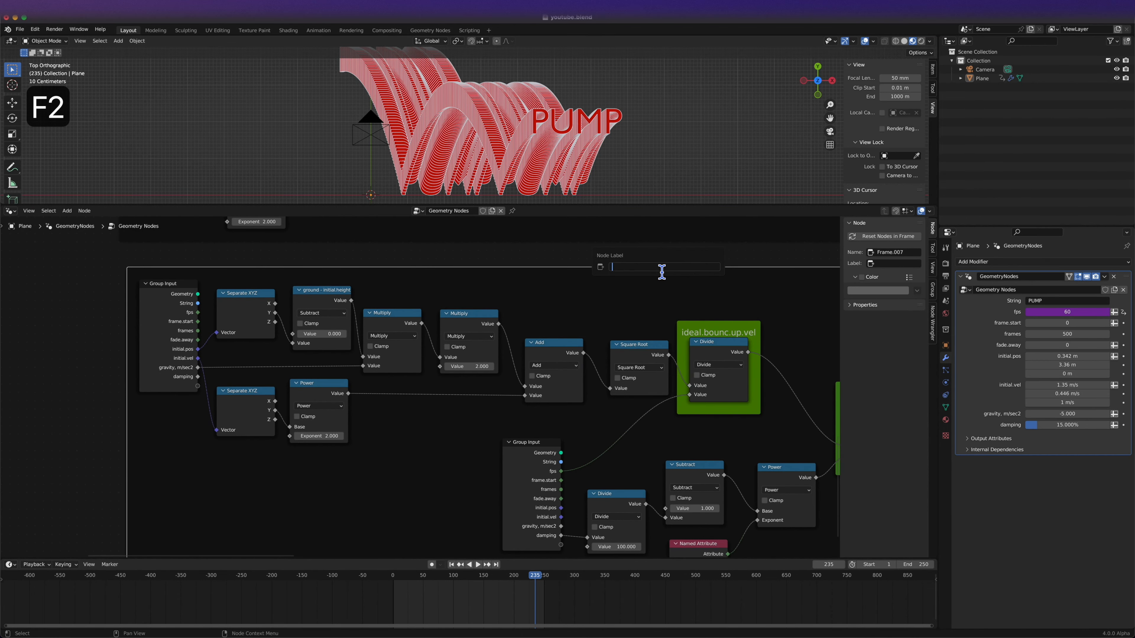
type("ideal.bounc")
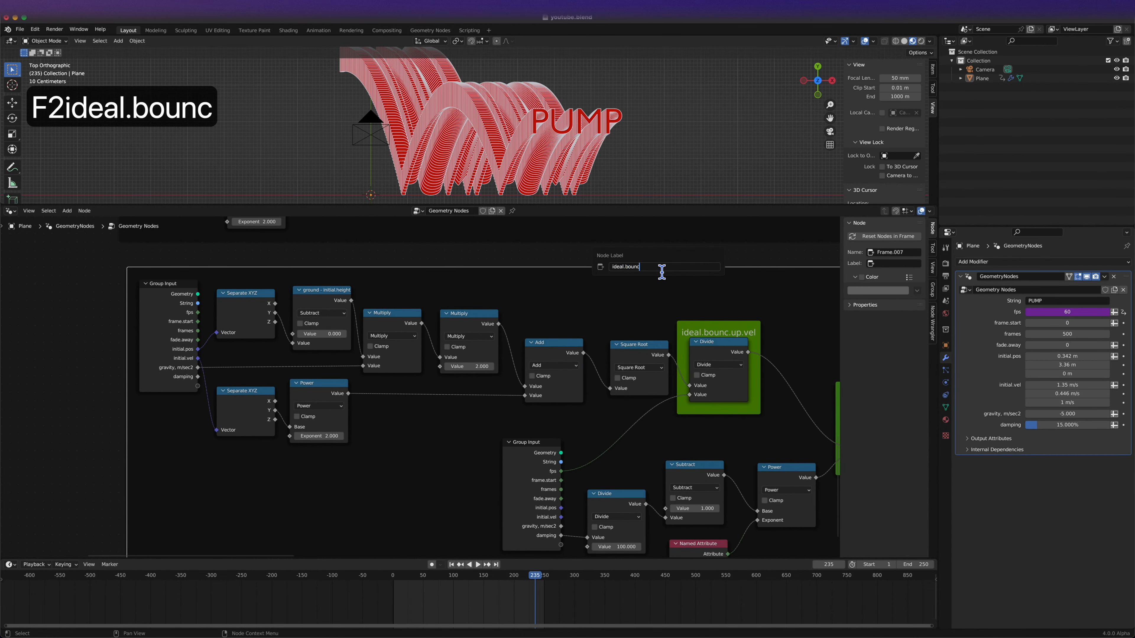
type("e.b")
key("BackSpace")
type("velocity and")
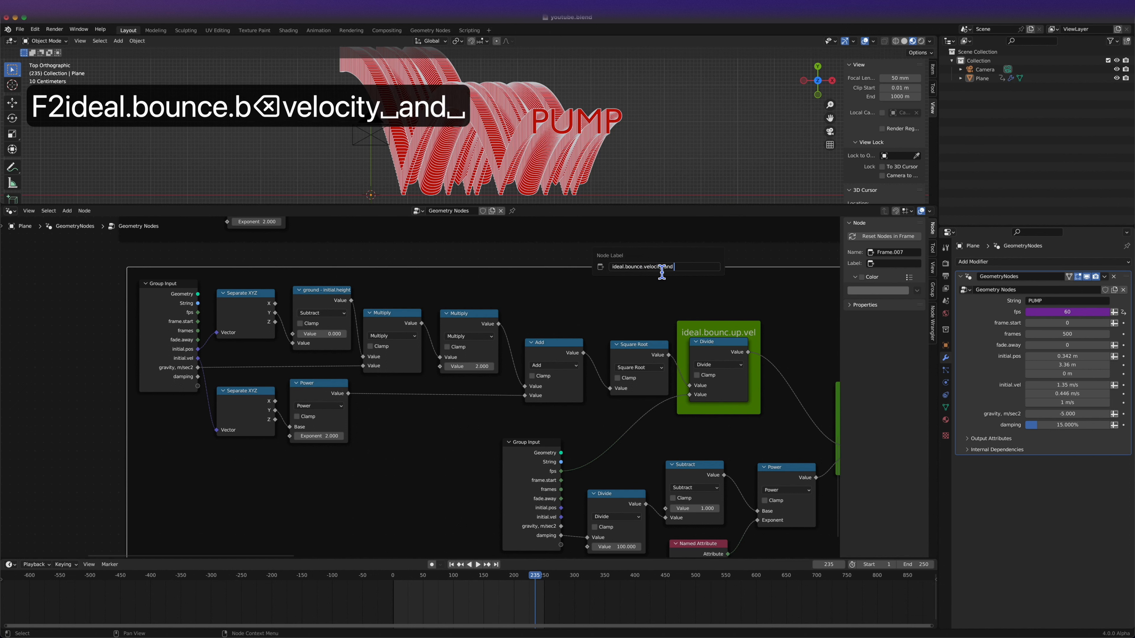
type(" applyinh")
key("BackSpace")
type("g damping")
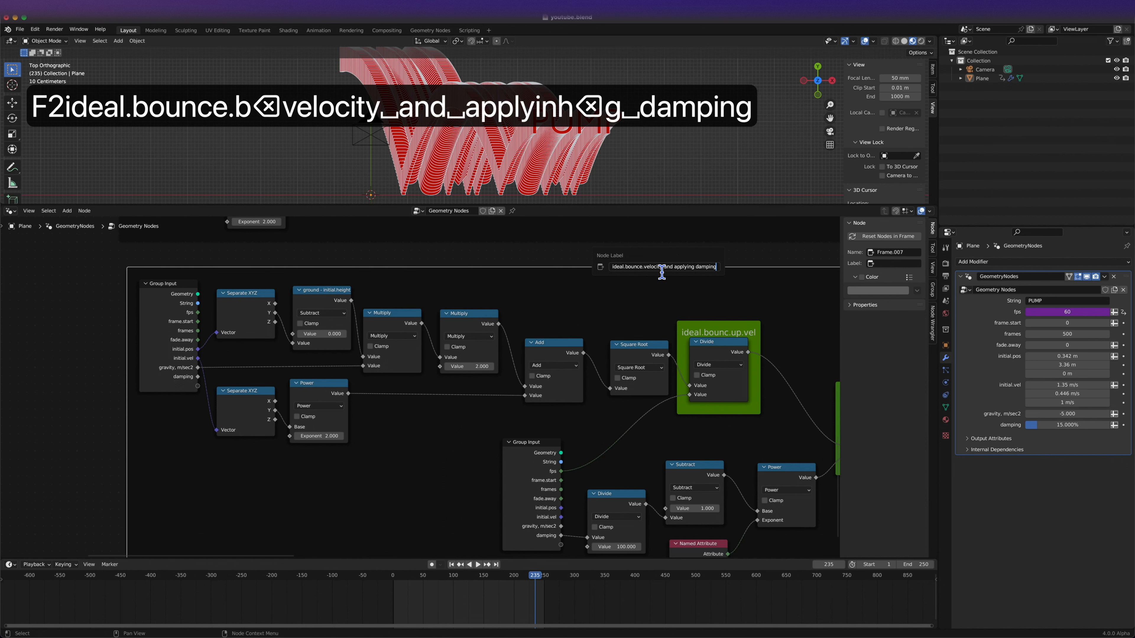
key("Return")
Move Group Output farther away from Delete Geometry and insert a Rotate Instances node on the link between them.
scroll(738, 282, "down", 7)
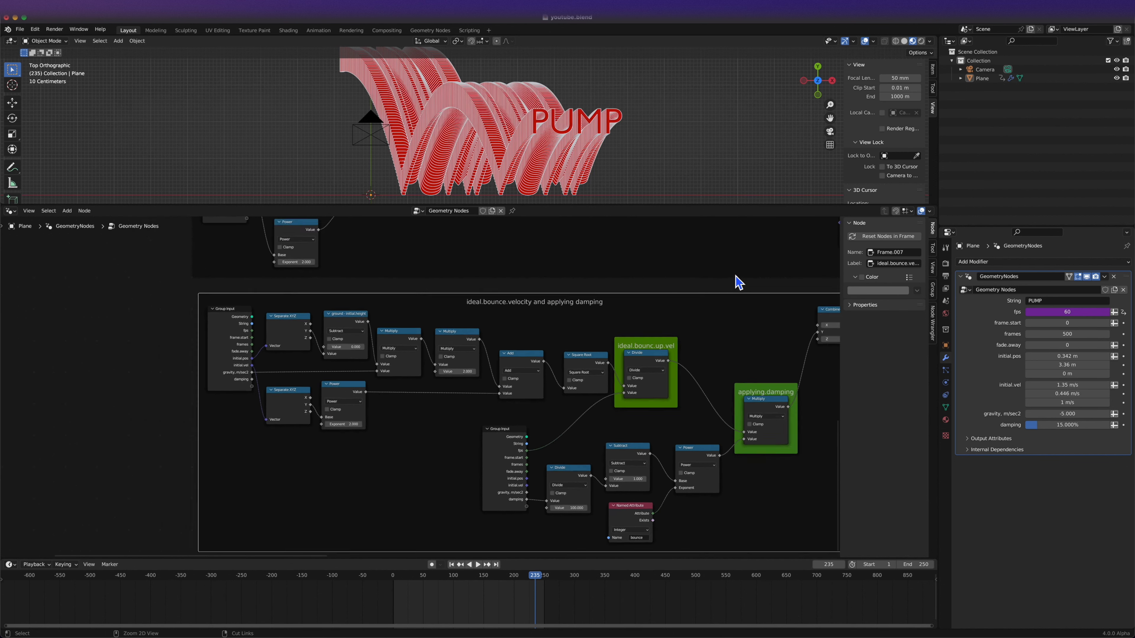
scroll(742, 299, "up", 8)
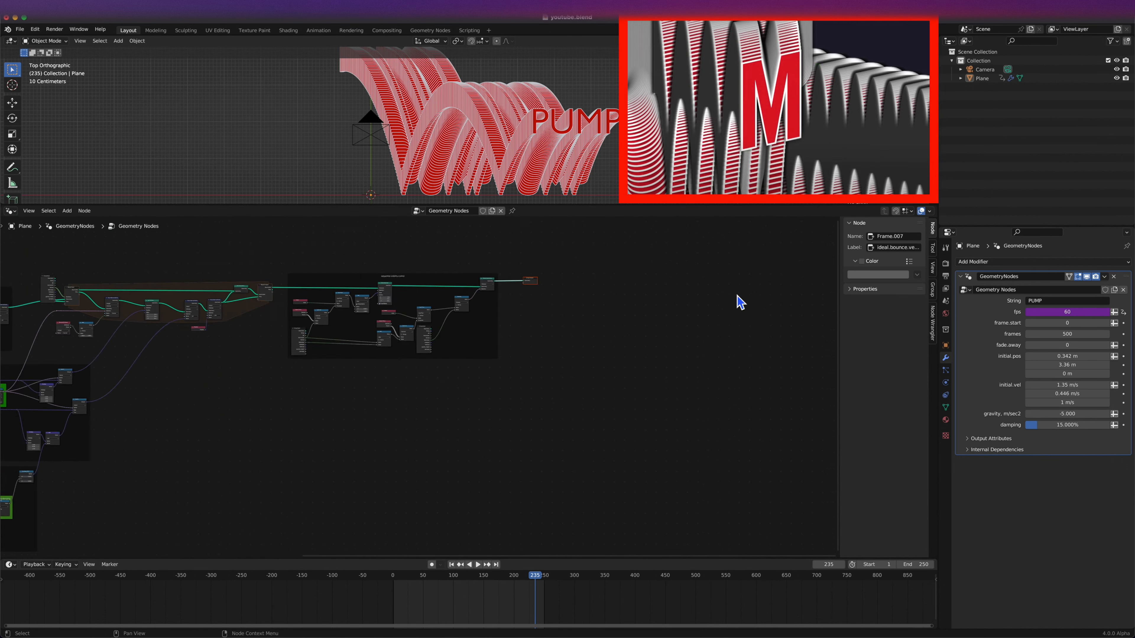
key("g")
scroll(826, 408, "down", 2)
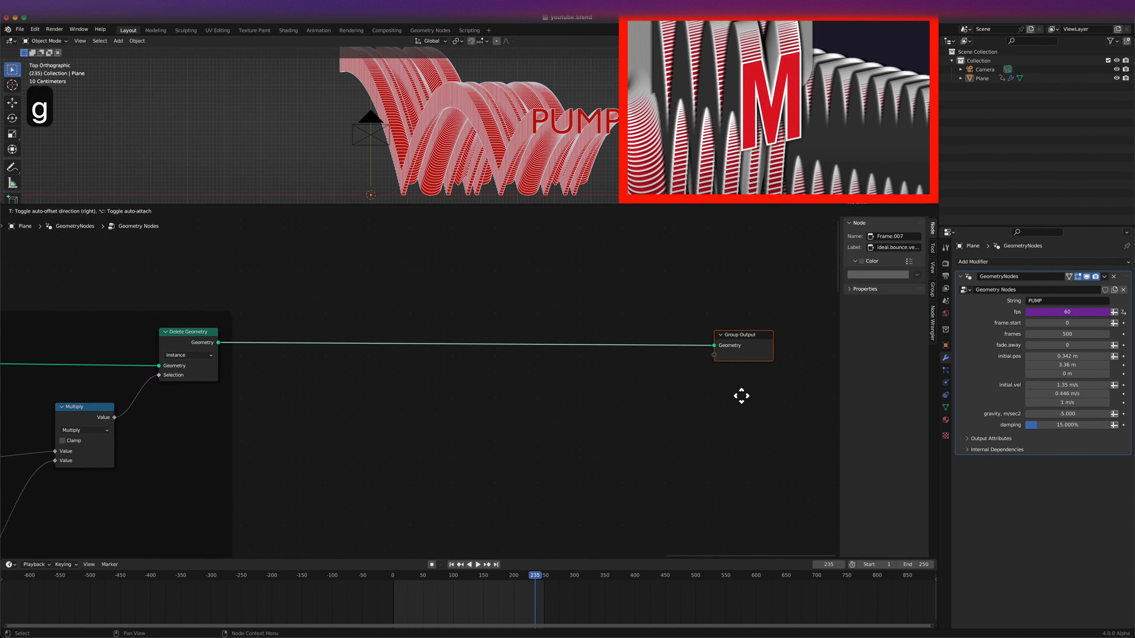
key("shift+a")
type("rotaet in")
key("Return")
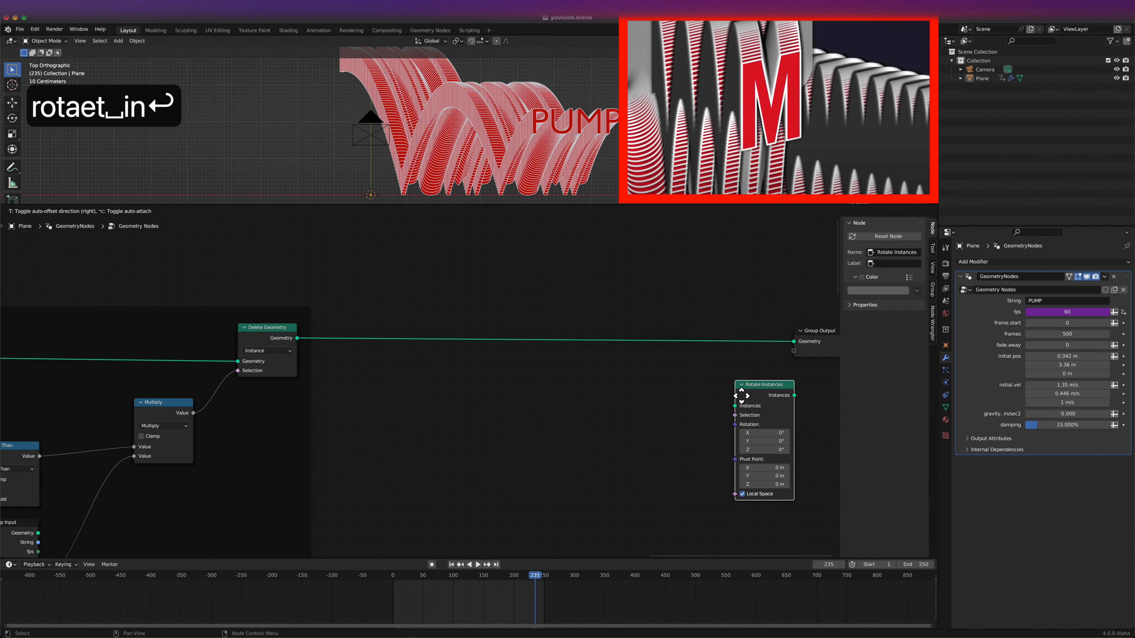
left_click(697, 306)
key("g")
left_click(652, 393)
Add another Group Input node in the free space between Delete Geometry and Rotate Instances.
key("shift+a")
type("sgrou")
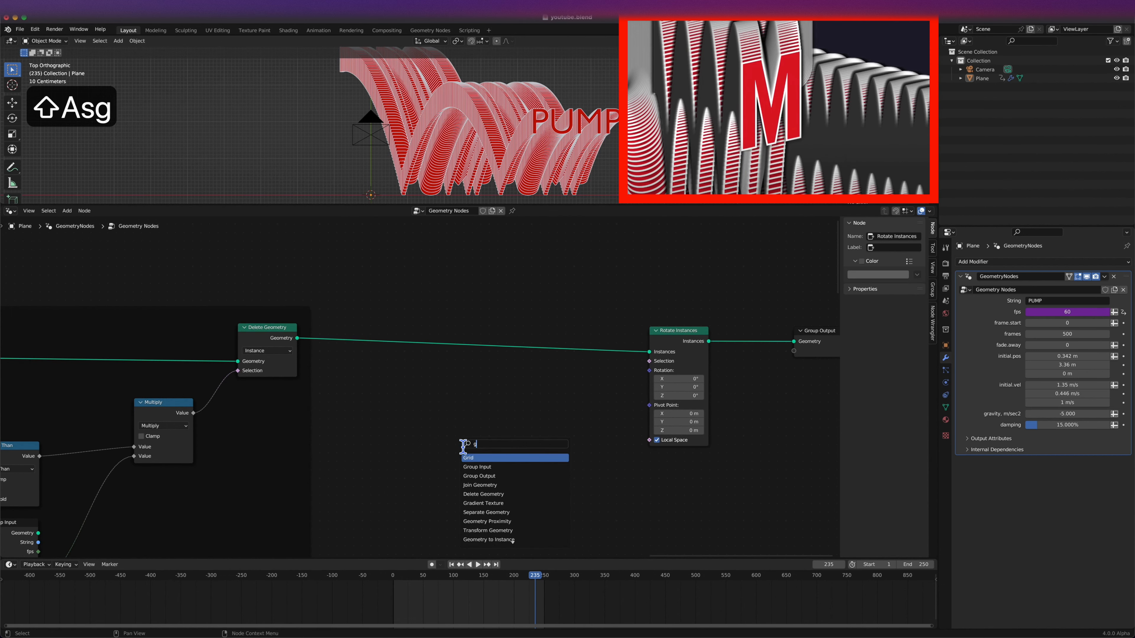
key("Return")
left_click(447, 406)
key("s")
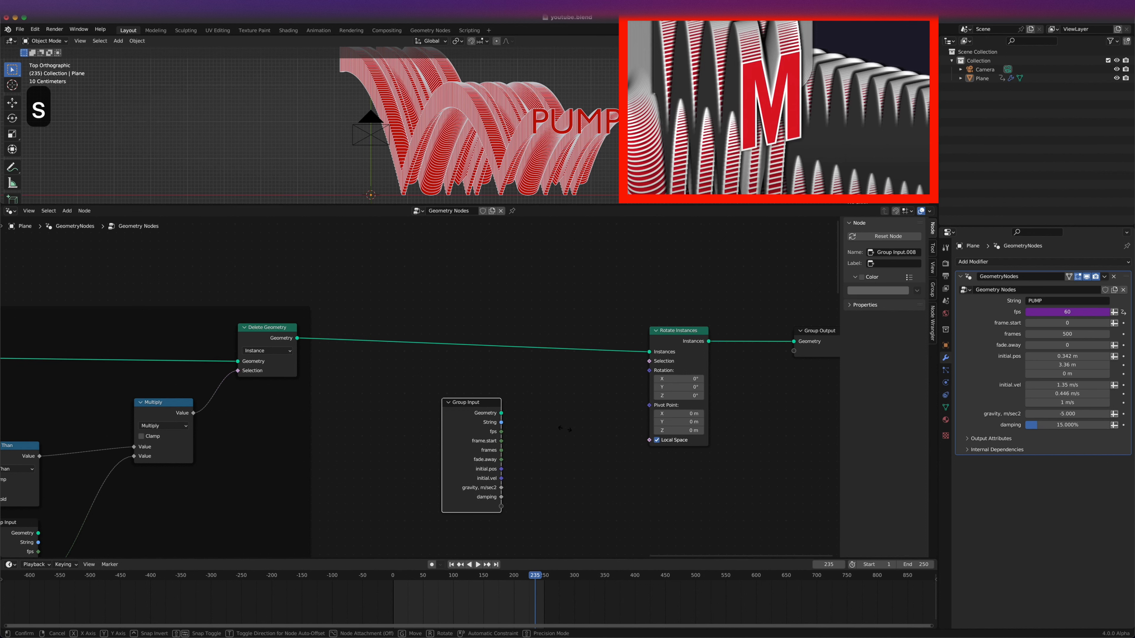
key("Escape")
Add a Separate XYZ node beside the new Group Input and connect initial.vel to its Vector input.
key("shift+a")
type("sep")
key("Return")
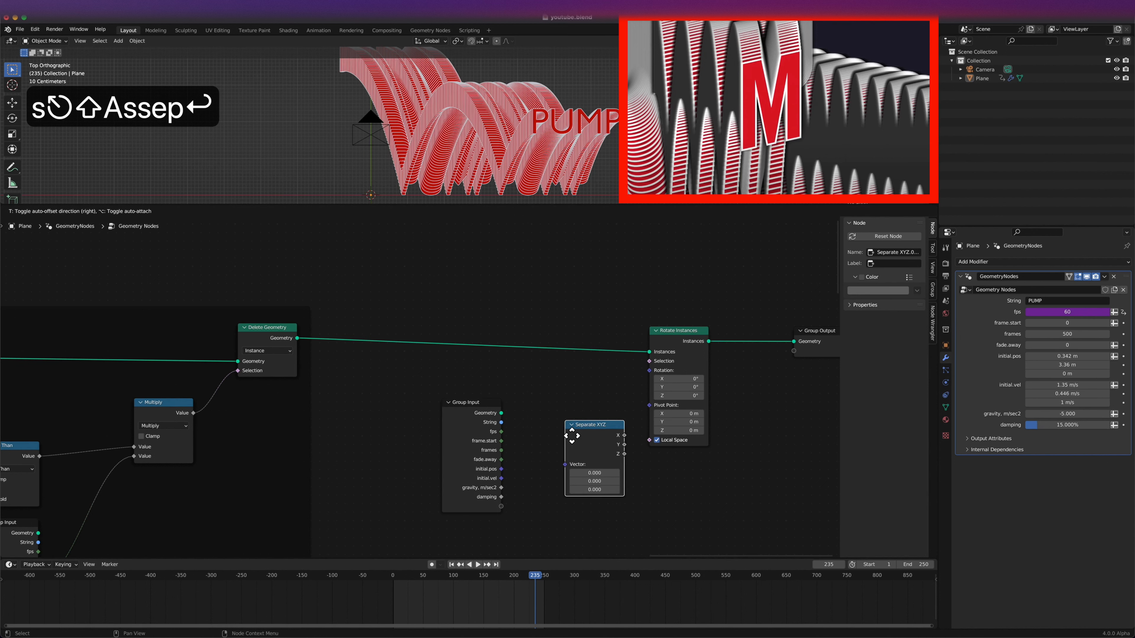
left_click(546, 432)
left_click_drag(501, 478, 542, 462)
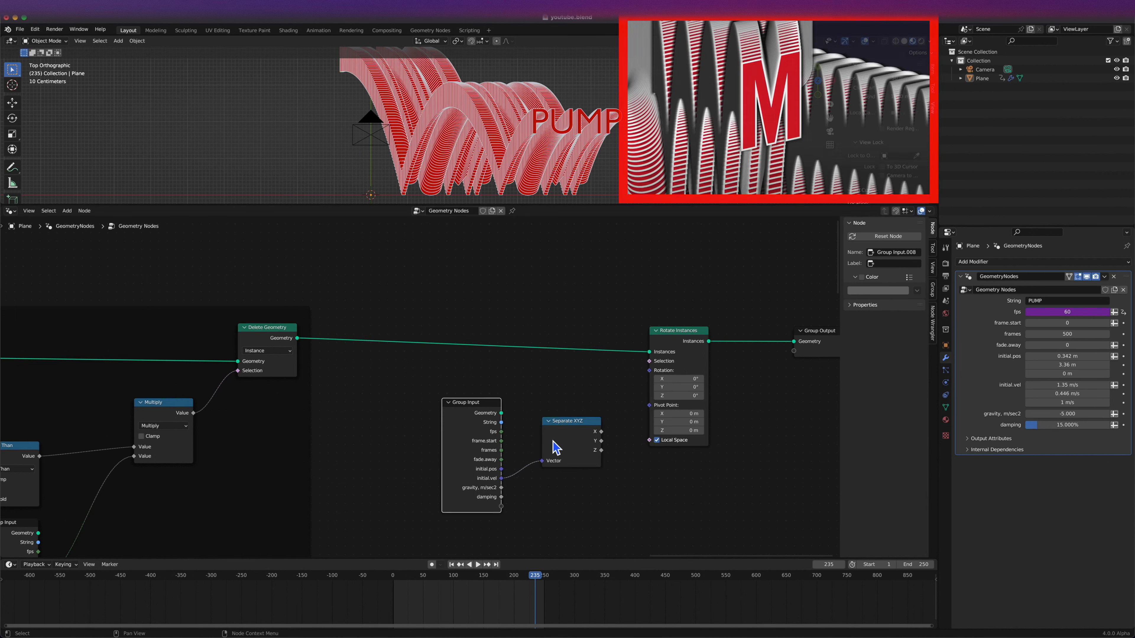
Move the new Group Input and Separate XYZ nodes closer to Delete Geometry, and Rotate Instances closer to Group Output.
left_click(563, 432)
key("g")
left_click(536, 443)
left_click_drag(557, 400, 479, 465)
key("g")
left_click(429, 424)
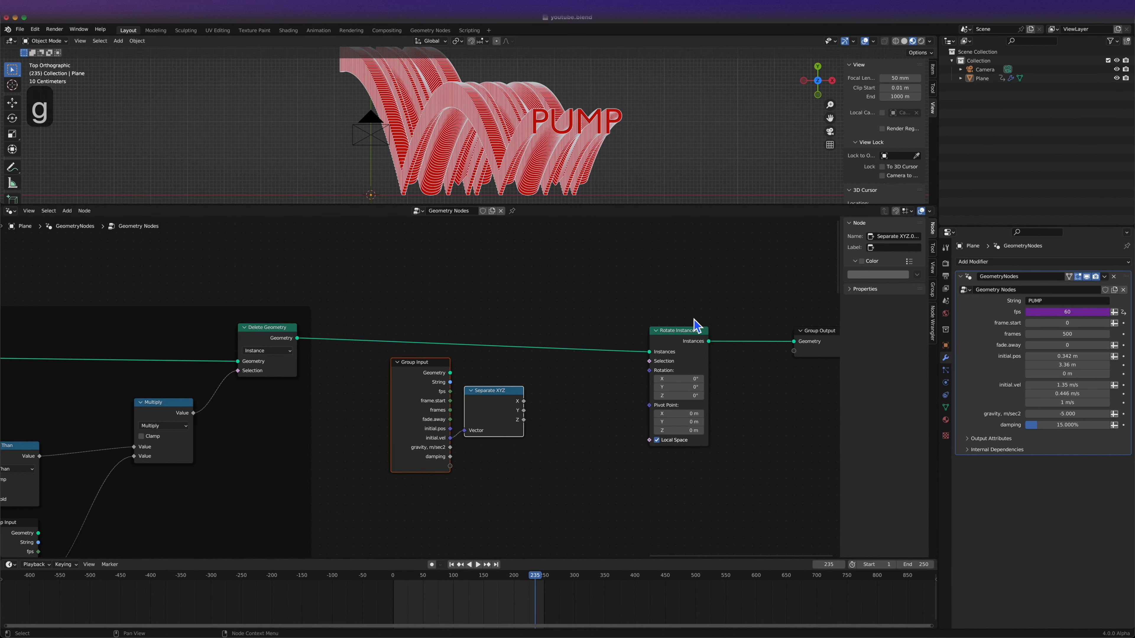
left_click_drag(696, 325, 726, 312)
Add a Math node beside Separate XYZ, feed it the X component, and set its operation to Sign.
key("shift+a")
type("smath")
key("Return")
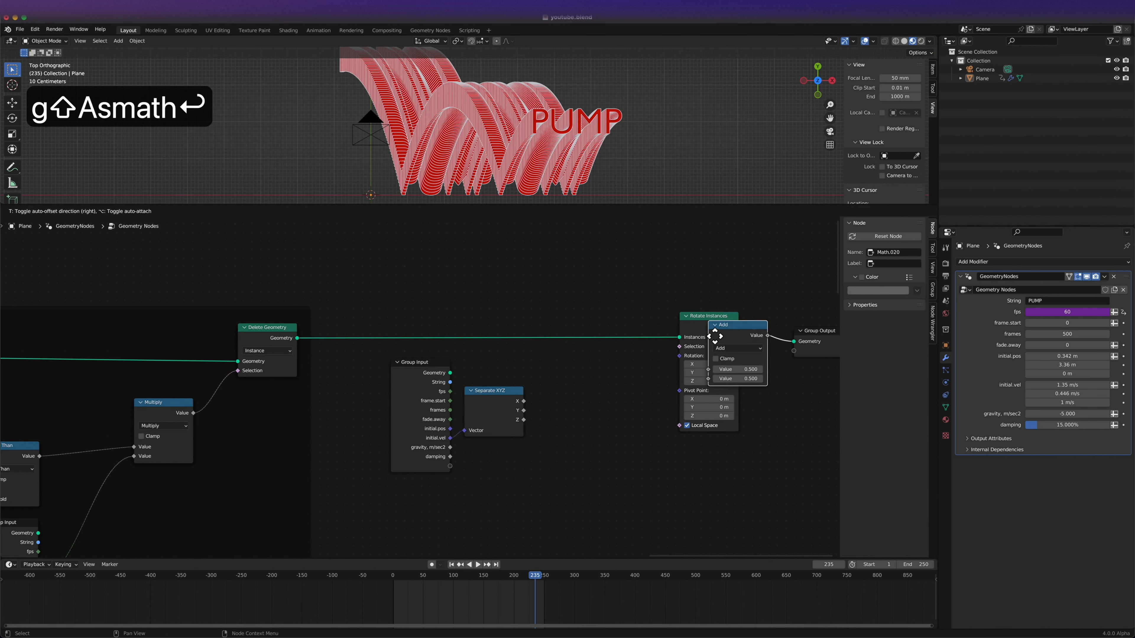
left_click(557, 381)
scroll(555, 386, "up", 3)
left_click_drag(534, 391, 574, 400)
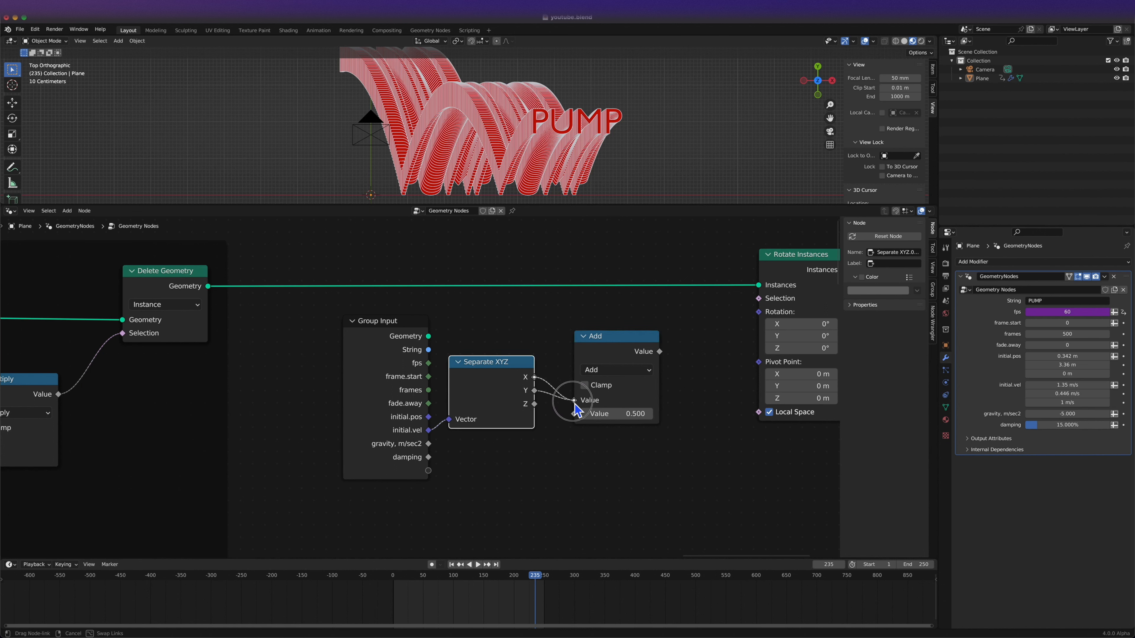
left_click(619, 370)
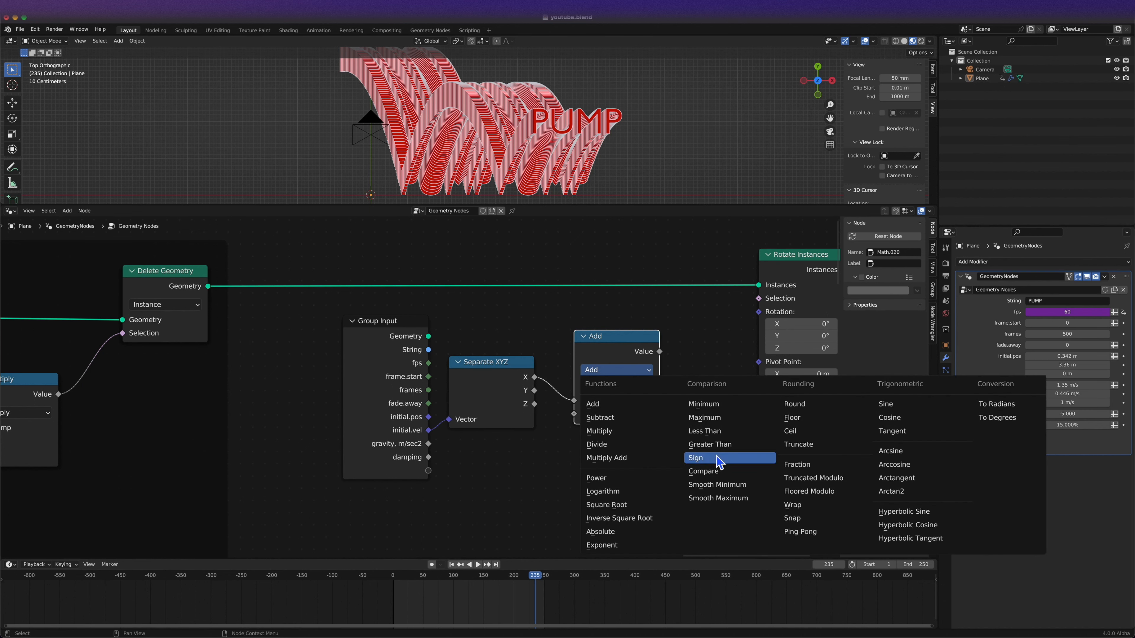
left_click(695, 458)
key("g")
Duplicate the Sign node as a Multiply node fed by Sign, with its second value exposed as a new Group Input socket.
key("shift+d")
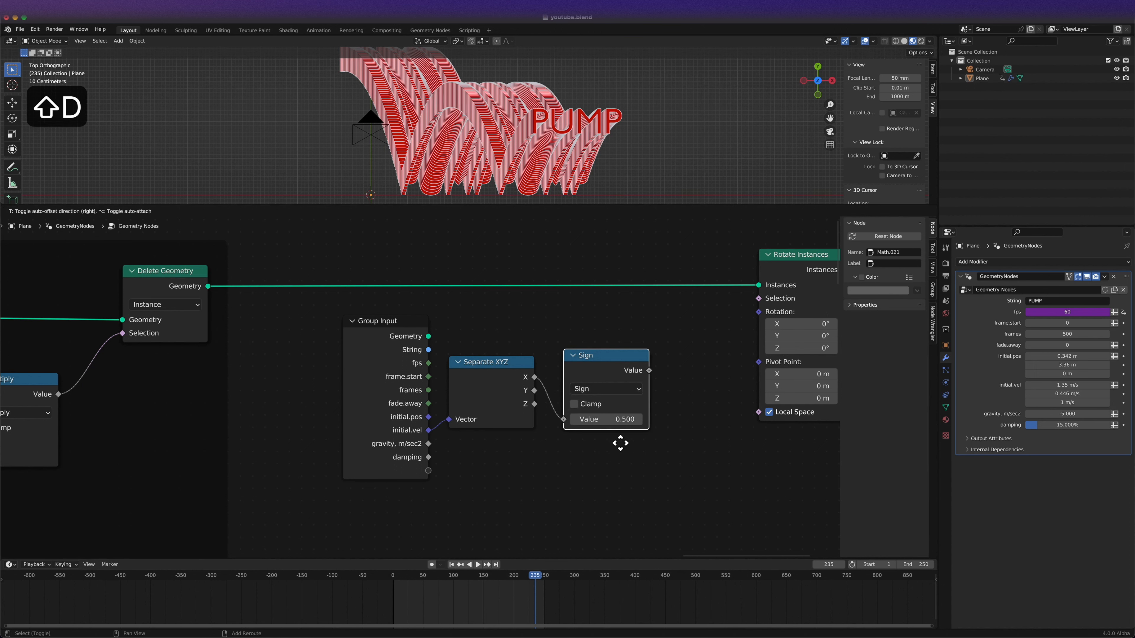
left_click(730, 487)
left_click(719, 435)
key("m")
left_click_drag(648, 370, 430, 470)
key("g")
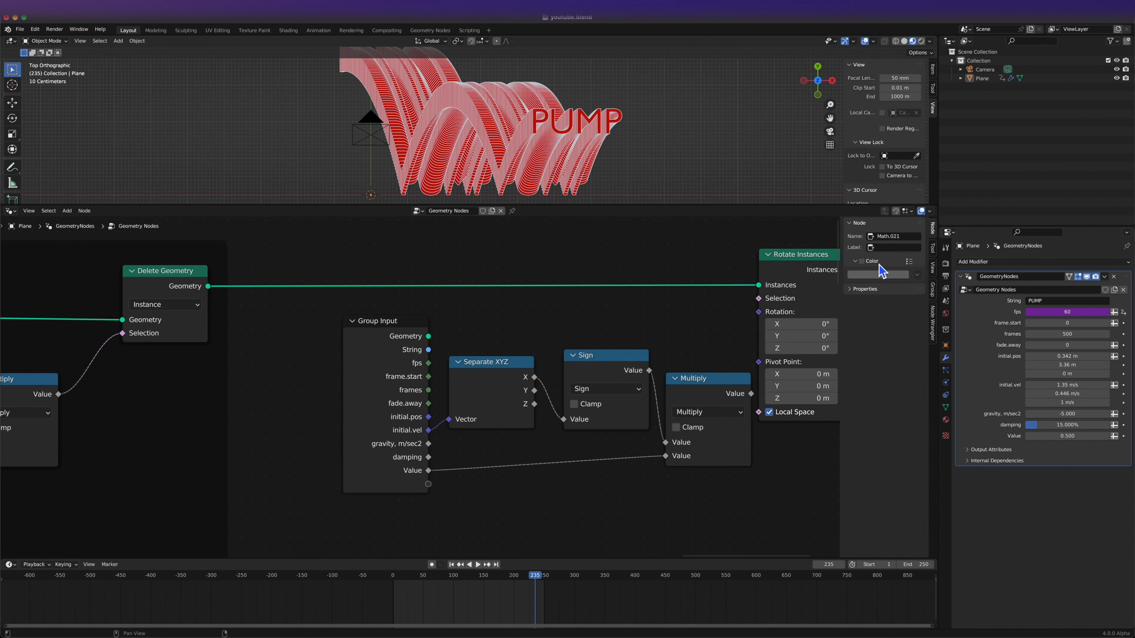
Rename the newly exposed Value group input to tilting.y.
left_click(934, 286)
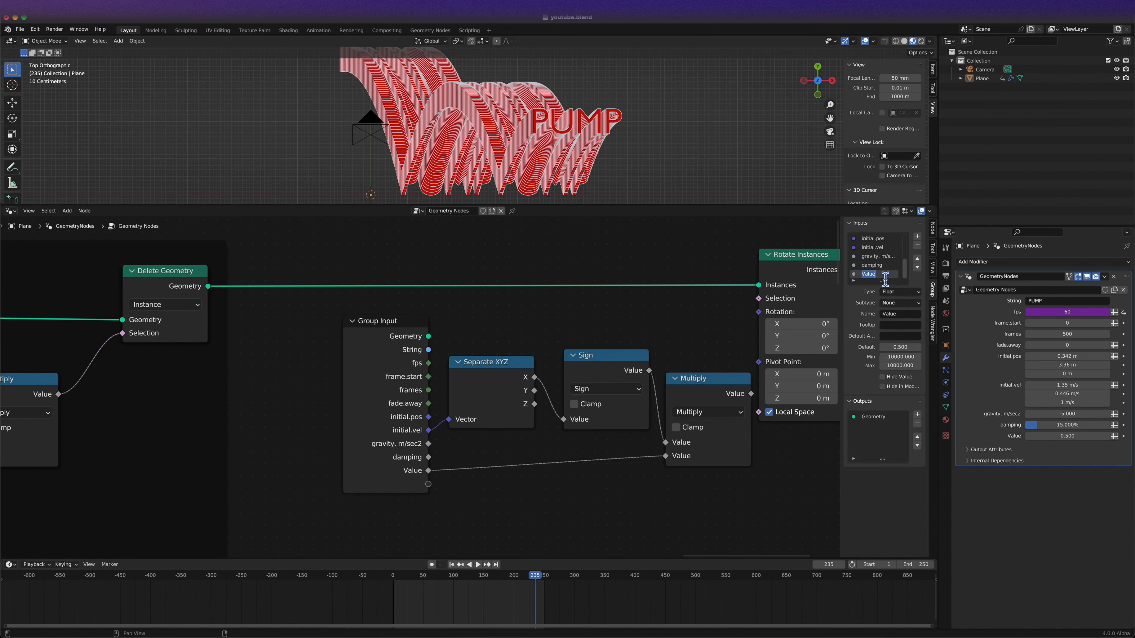
left_click(885, 278)
type("tilting.y")
key("Return")
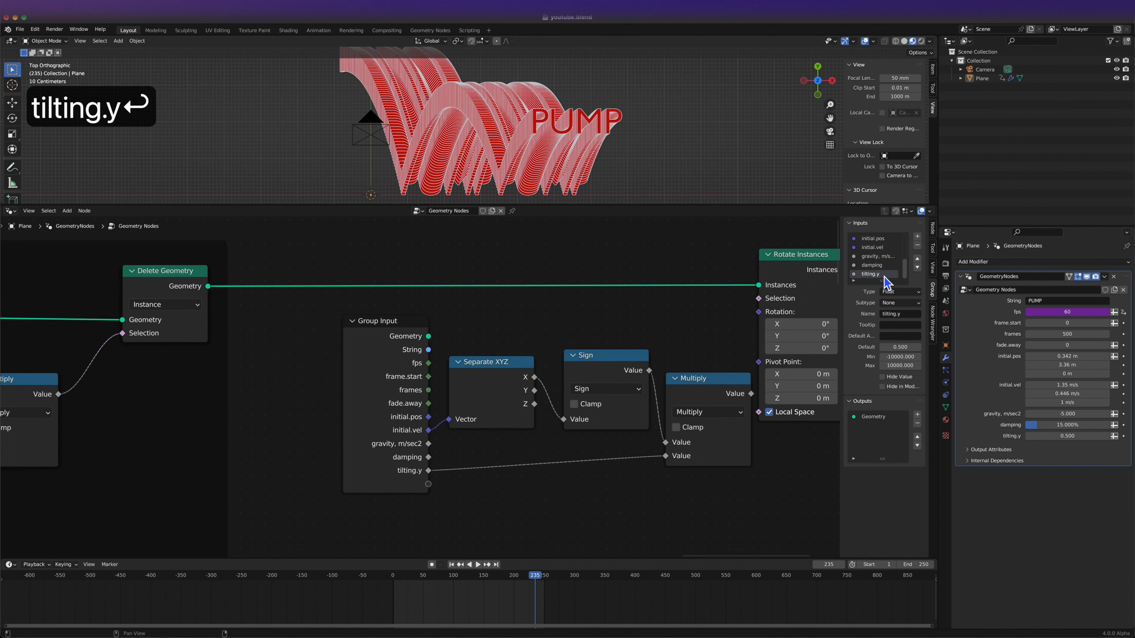
Give the tilting.y input the Angle subtype, a default of 5°, a minimum of 0 and a maximum of 45.
left_click(899, 303)
left_click(906, 341)
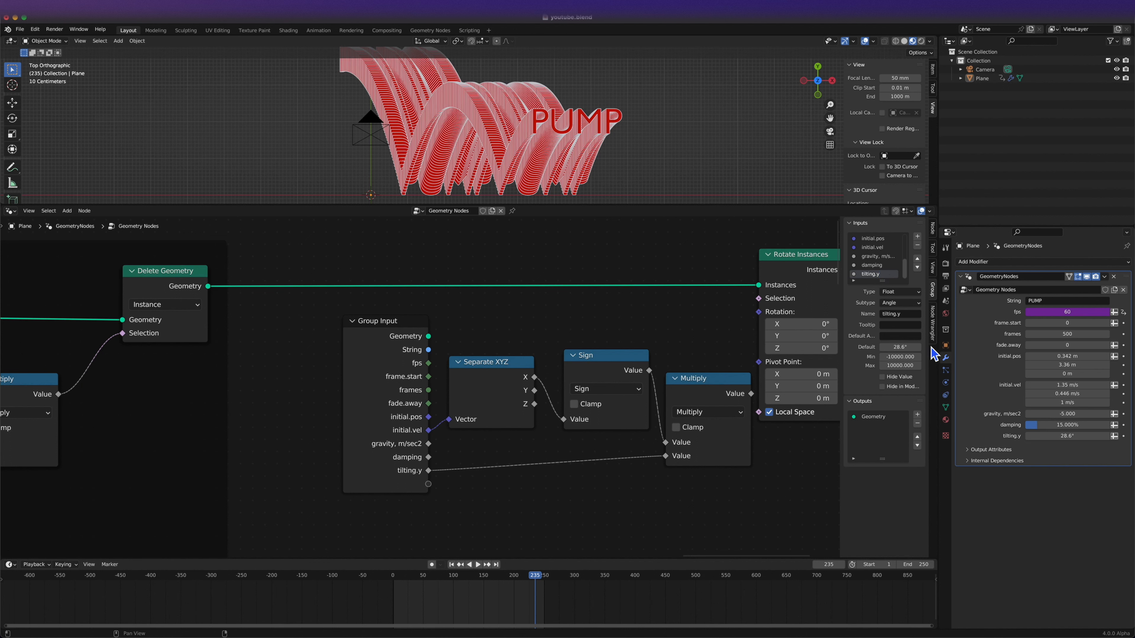
type("5")
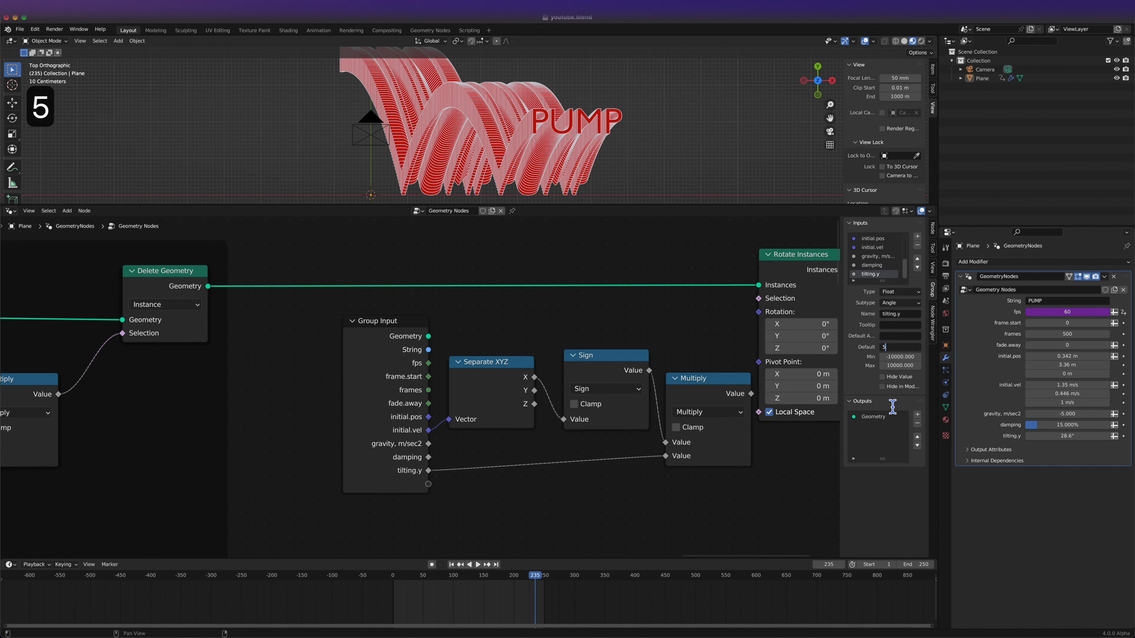
left_click(899, 356)
type("0")
key("Return")
left_click(907, 365)
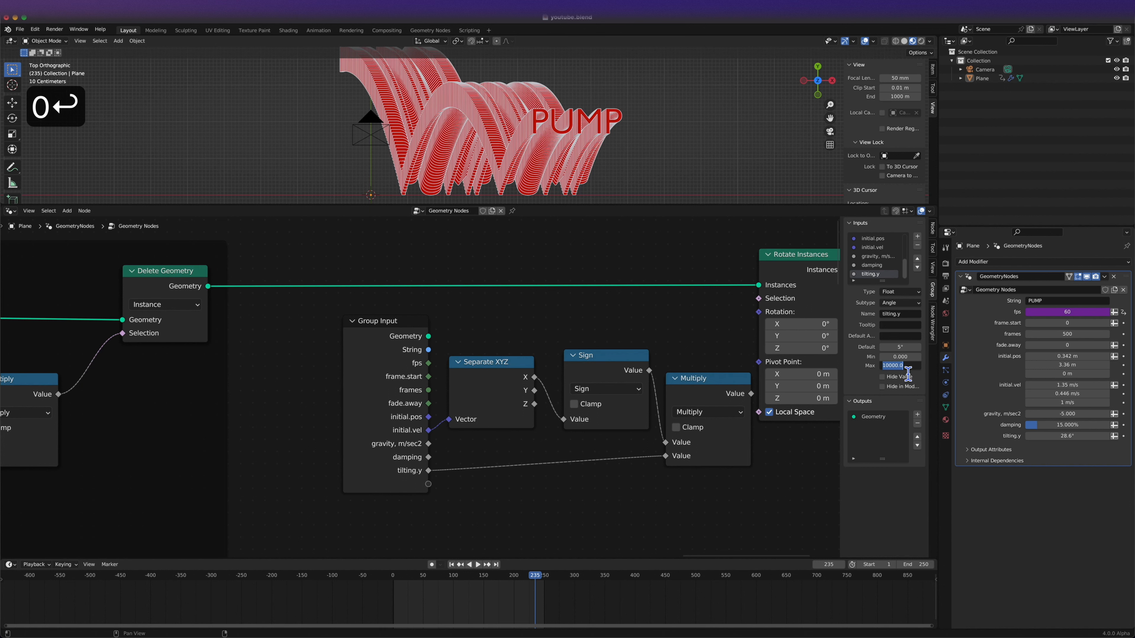
type("45")
key("Return")
Add a Combine XYZ node linking Multiply through Y to the Rotate Instances Rotation, and set the modifier's tilting.y to about 29.1°.
key("g")
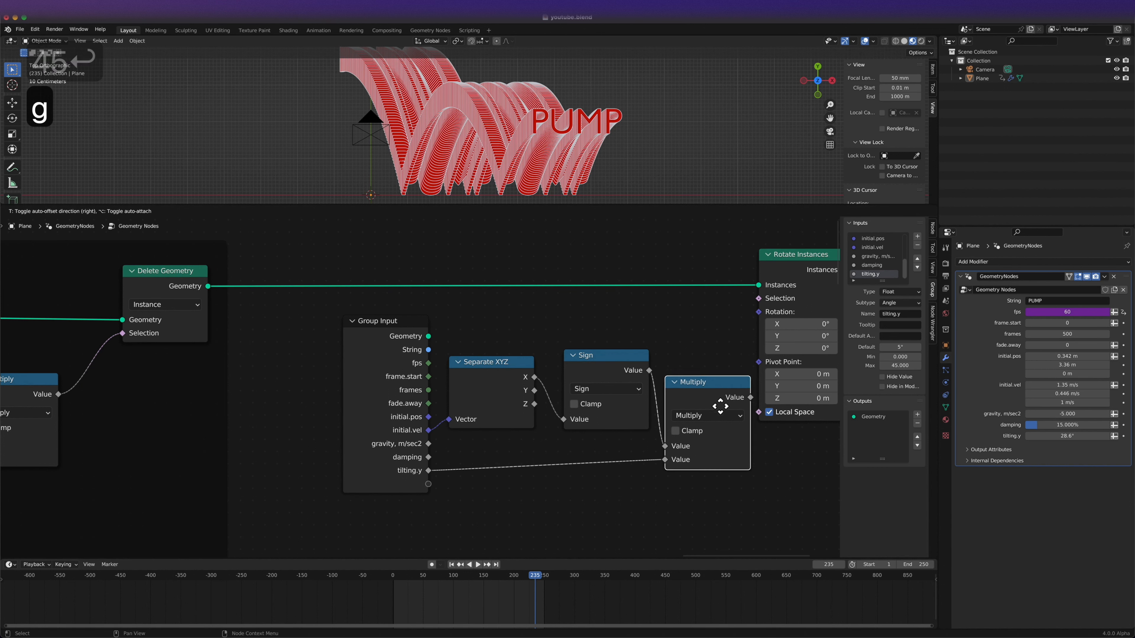
left_click(666, 413)
key("shift+a")
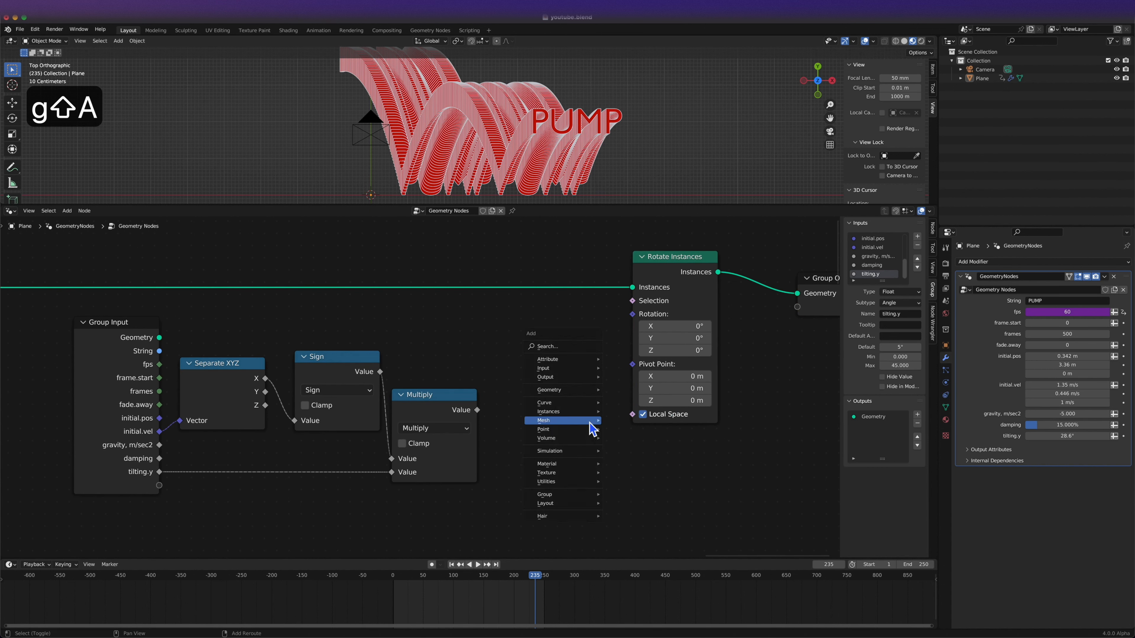
type("combine")
key("Return")
left_click(507, 334)
left_click_drag(590, 335, 635, 314)
left_click_drag(478, 410, 511, 367)
mouse_move(1066, 436)
left_mouse_down()
mouse_move(1081, 436)
mouse_move(1067, 436)
left_mouse_up()
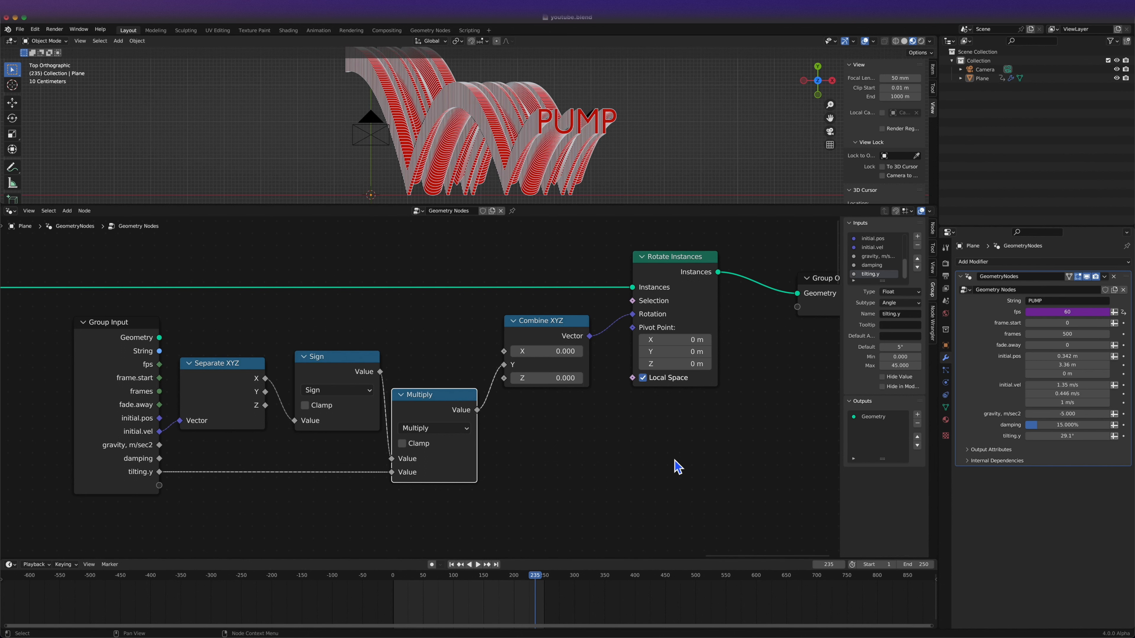
Move the Group Input and Combine XYZ nodes lower and expose Combine XYZ's Z as a new Group Input socket.
left_click(675, 461)
scroll(672, 465, "left", 4)
scroll(672, 465, "down", 3)
left_click(220, 407)
key("g")
left_click(215, 462)
left_click_drag(636, 282, 643, 440)
left_click_drag(597, 479, 240, 483)
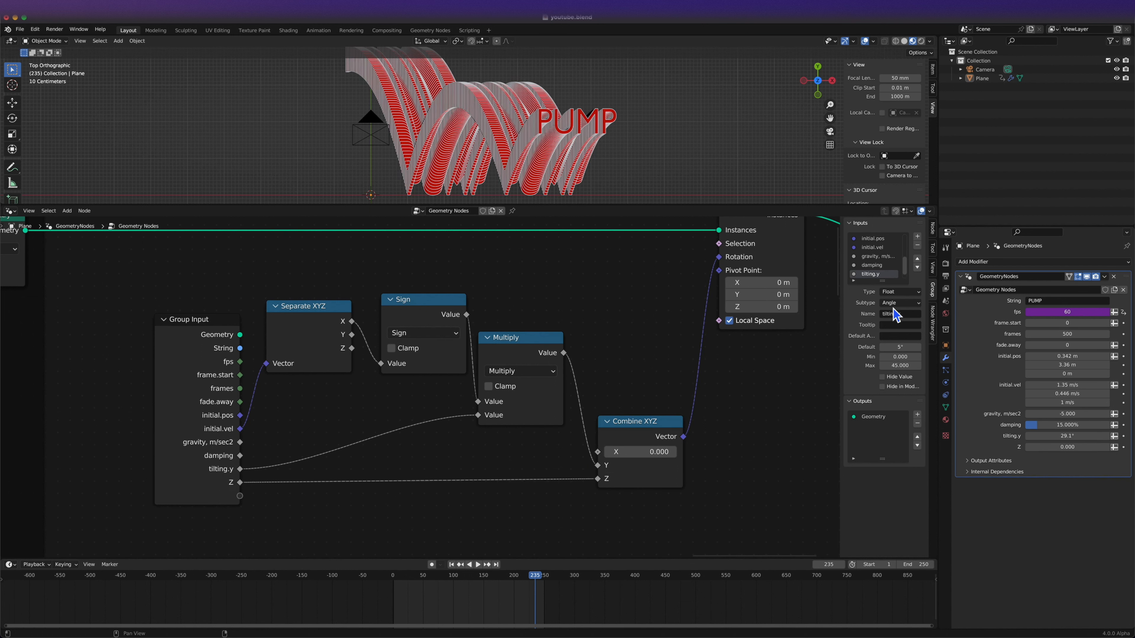
Rename the new Z group input to tilting.z and give it the Angle subtype with a minimum of 0.
double_click(889, 274)
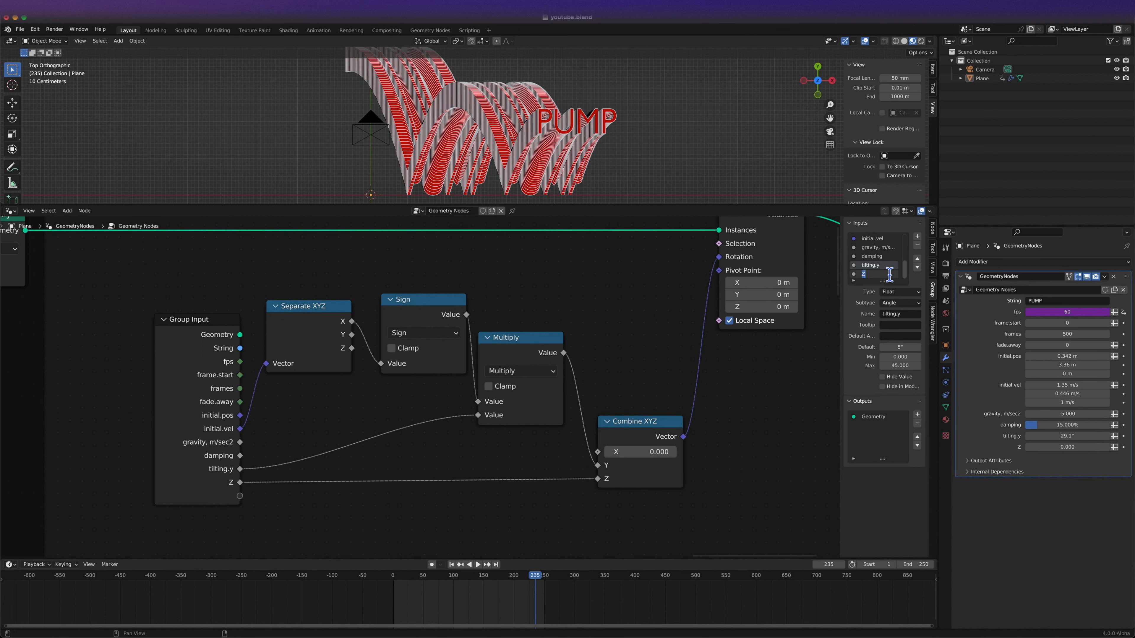
type("tilting.z")
key("Return")
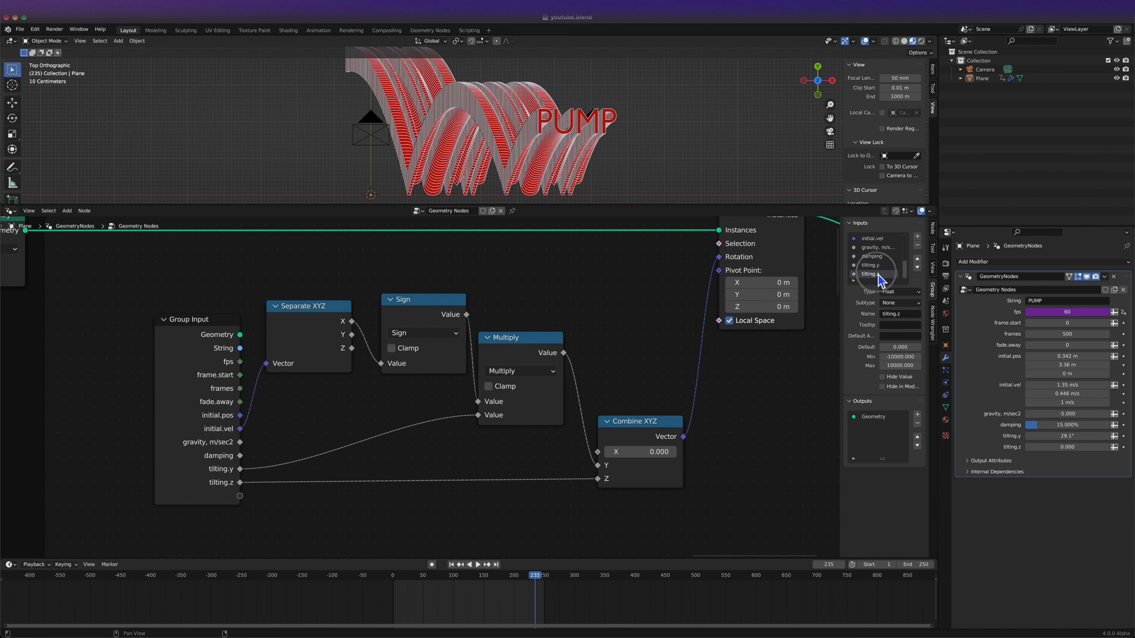
left_click(907, 302)
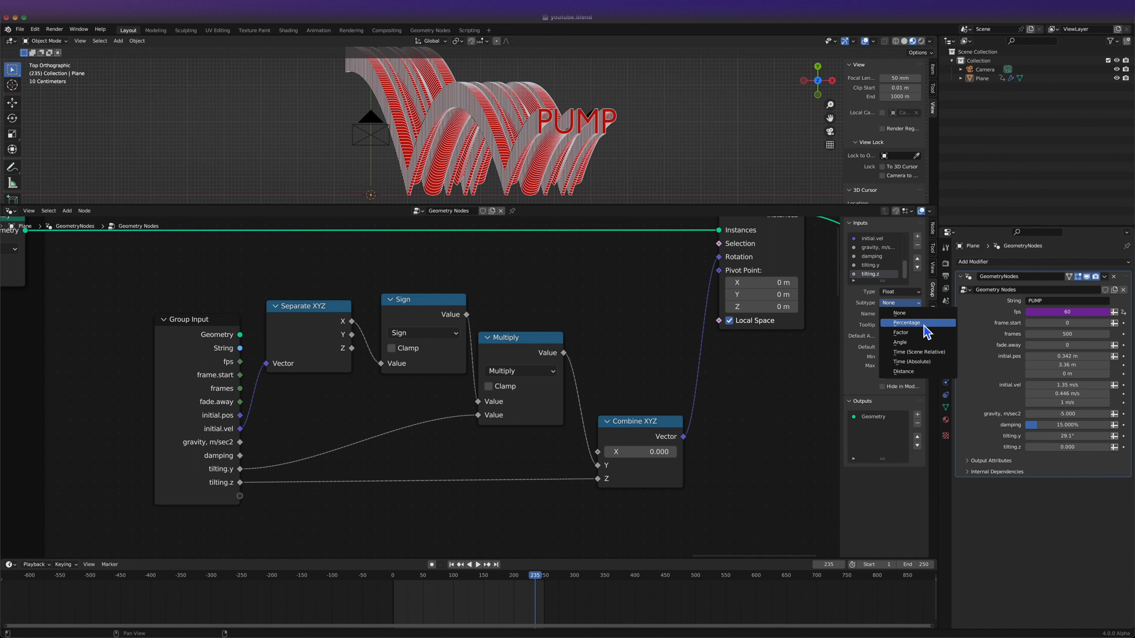
left_click(933, 342)
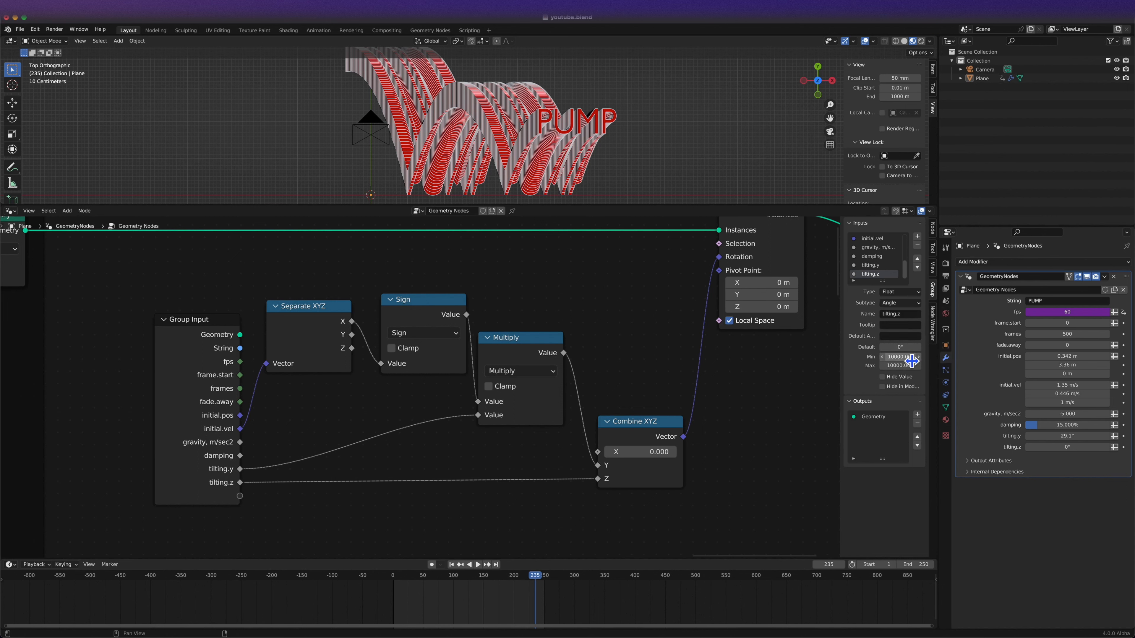
type("0")
key("Return")
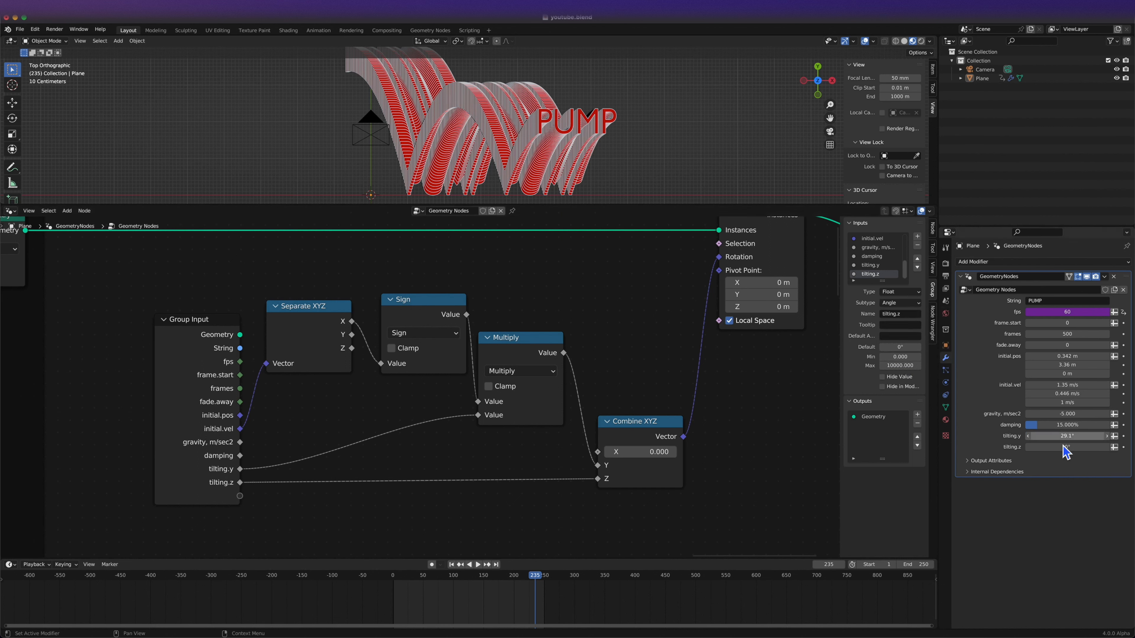
Set the modifier's tilting.z value to 5° and inspect the tilted text trail up close.
left_click_drag(1041, 447, 1059, 447)
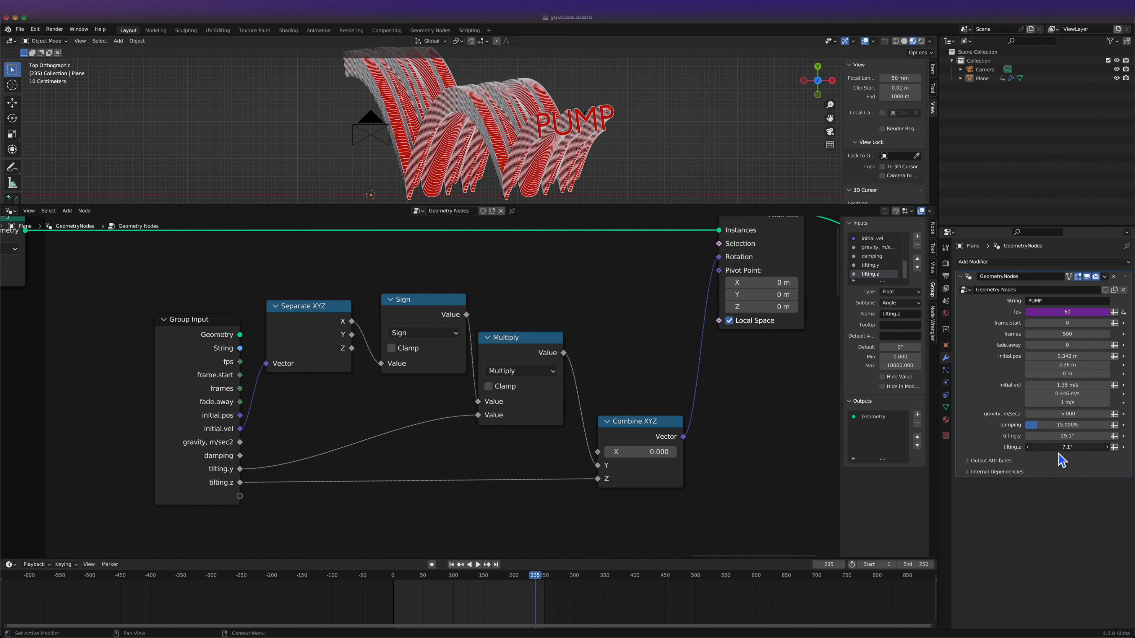
type("5")
key("Return")
scroll(570, 168, "up", 3)
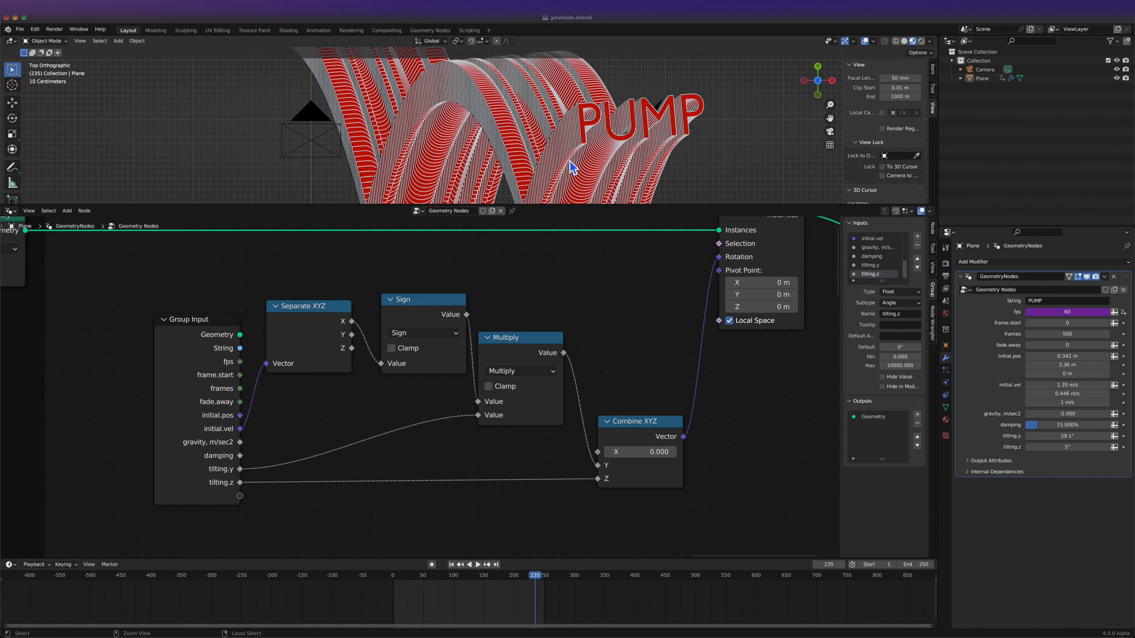
scroll(571, 168, "down", 3)
Join the Rotate Instances node group into a frame labelled local.rotation and reposition the frame.
scroll(611, 393, "down", 4)
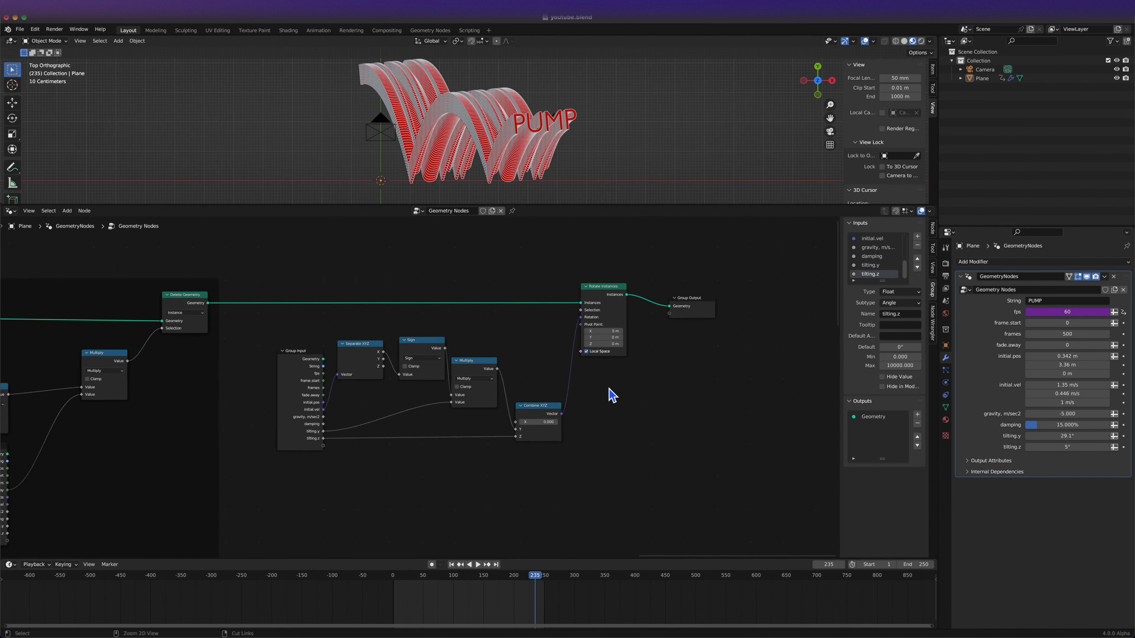
left_click_drag(601, 300, 316, 492)
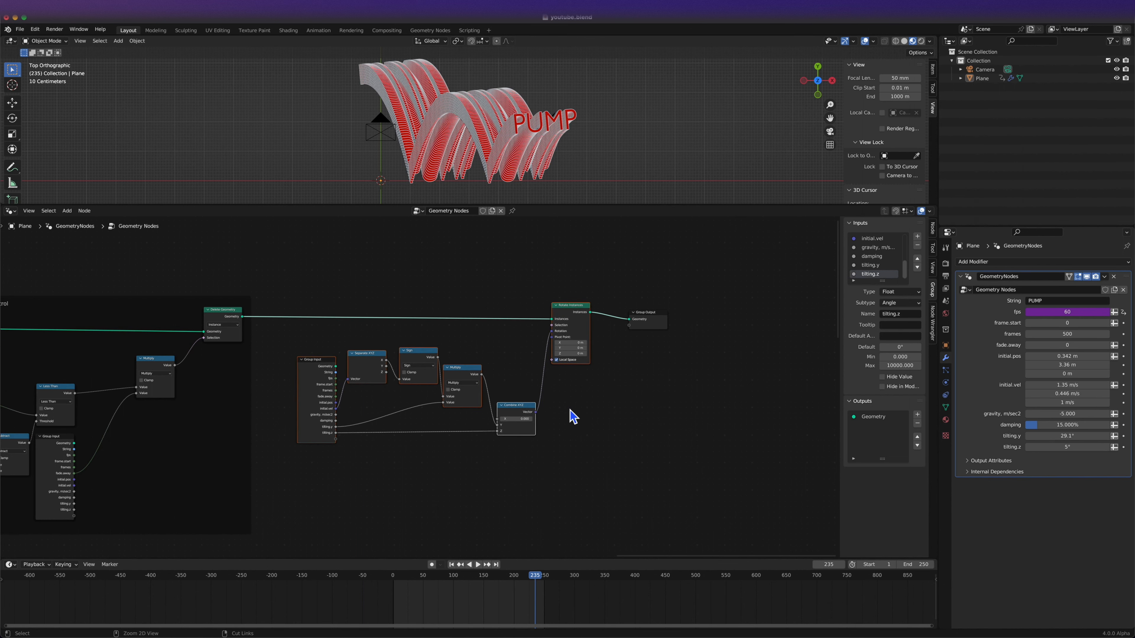
key("super+j")
key("F2")
type("local.ro")
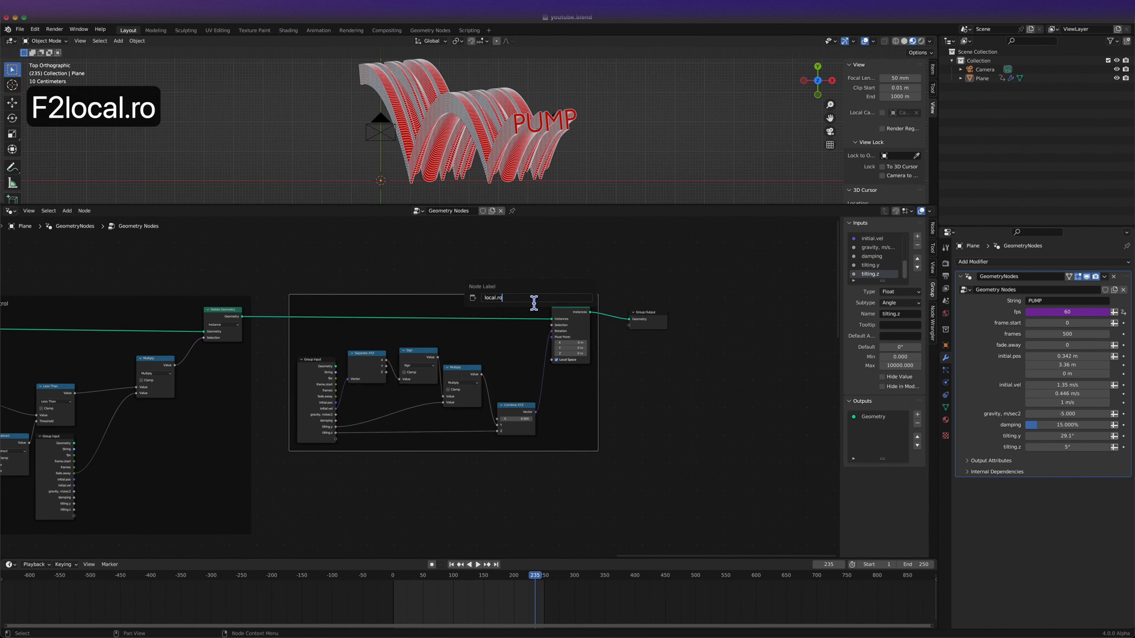
type("tation")
key("Return")
key("g")
left_click(521, 311)
Play the animation from frame 0 to check the tilted text's motion.
scroll(679, 325, "down", 8)
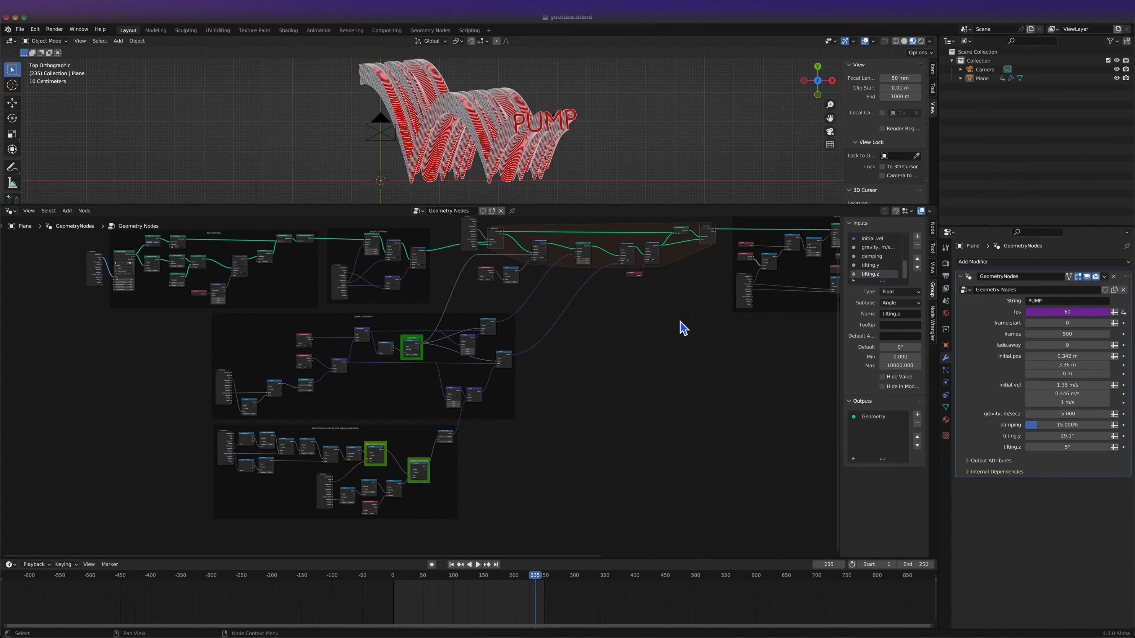
scroll(680, 321, "up", 3)
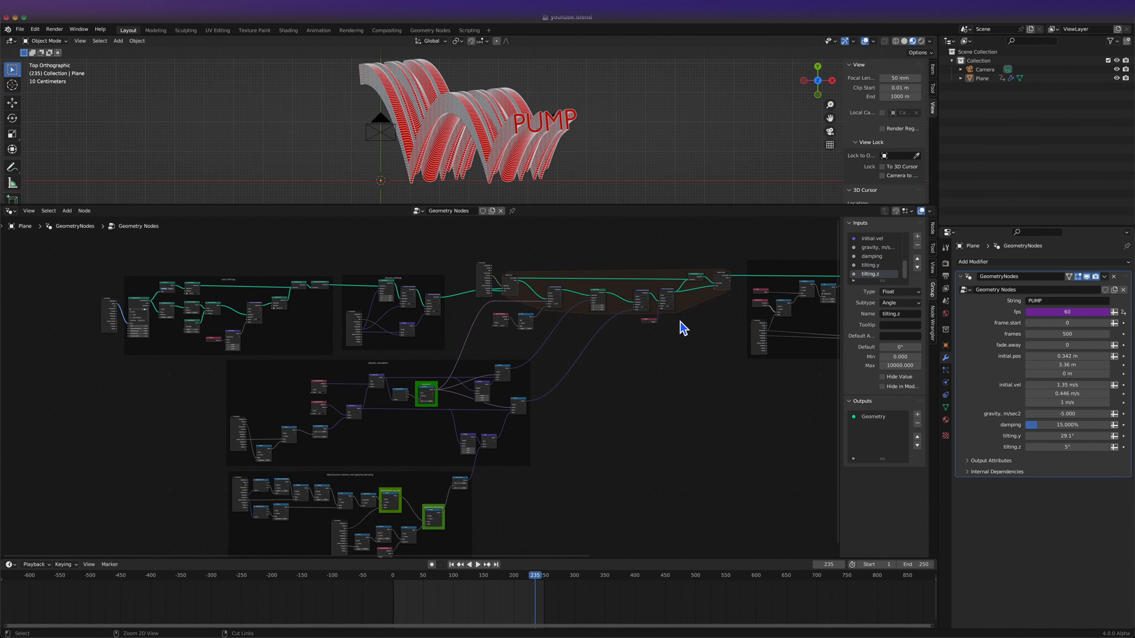
left_click(394, 578)
key("space")
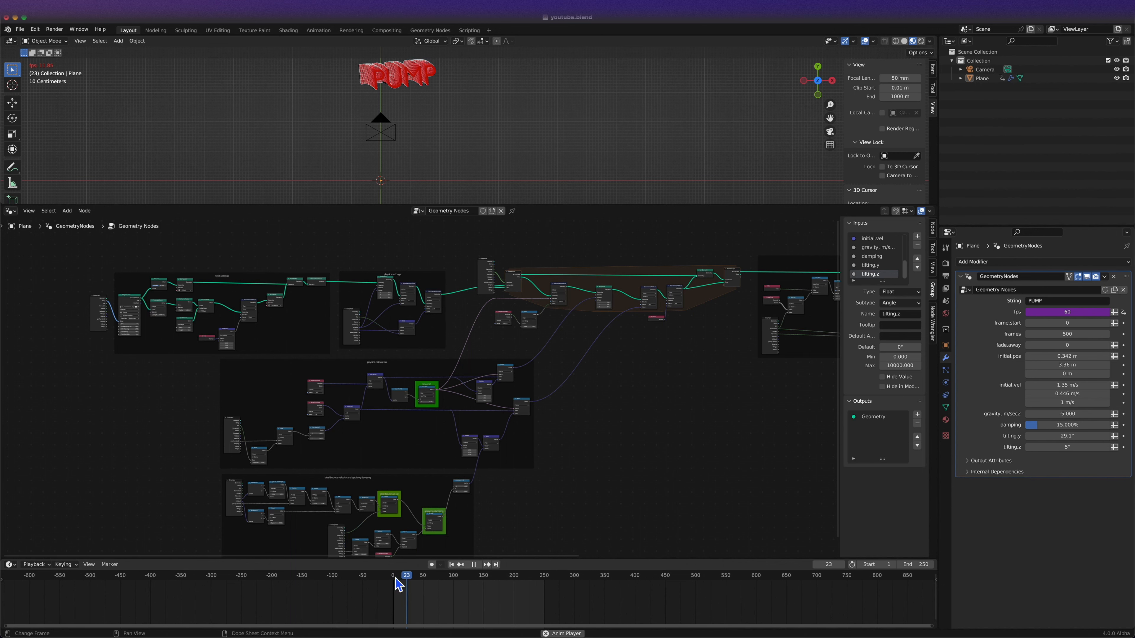
key("space")
Set the modifier's gravity to -20 and the X component of initial.vel to about 3.03 m/s.
scroll(590, 431, "right", 10)
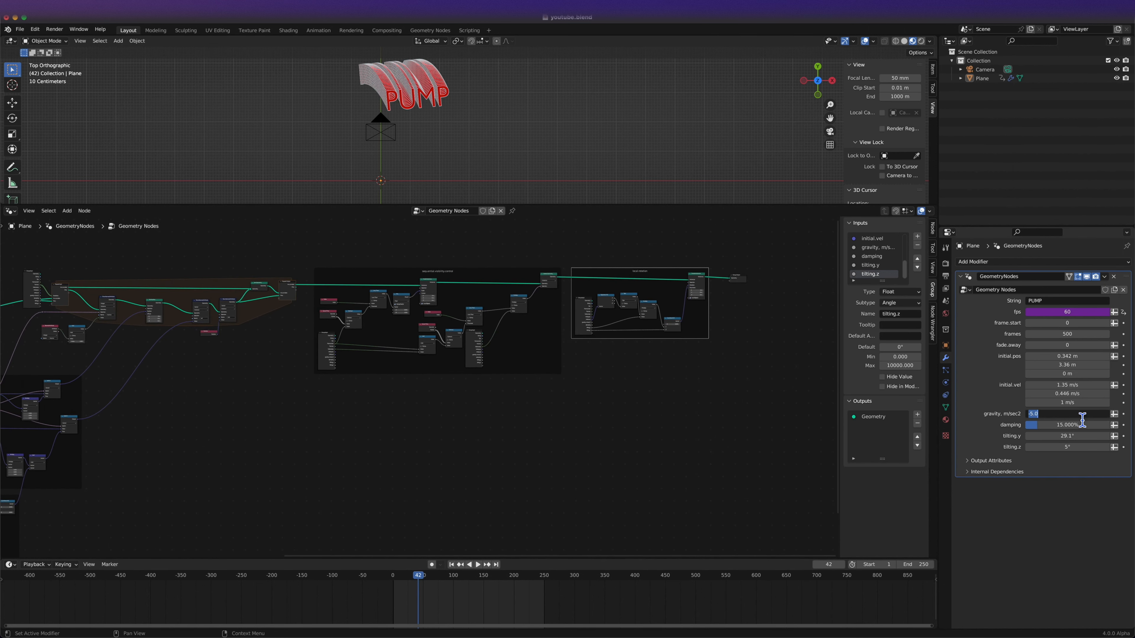
type("-20")
key("Return")
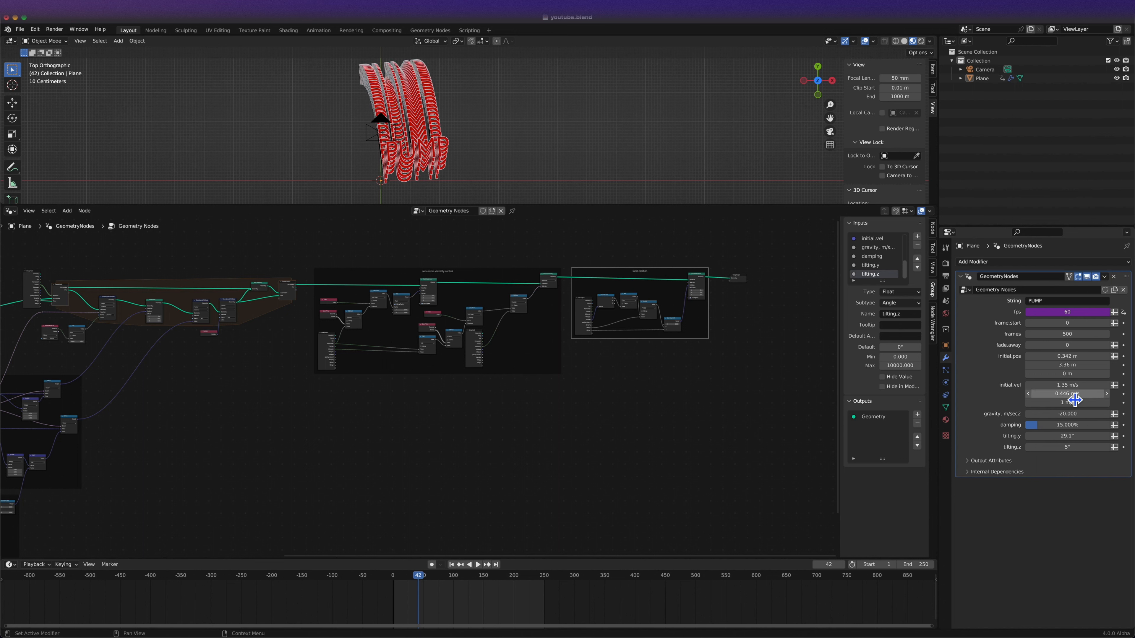
left_click_drag(1069, 388, 1131, 388)
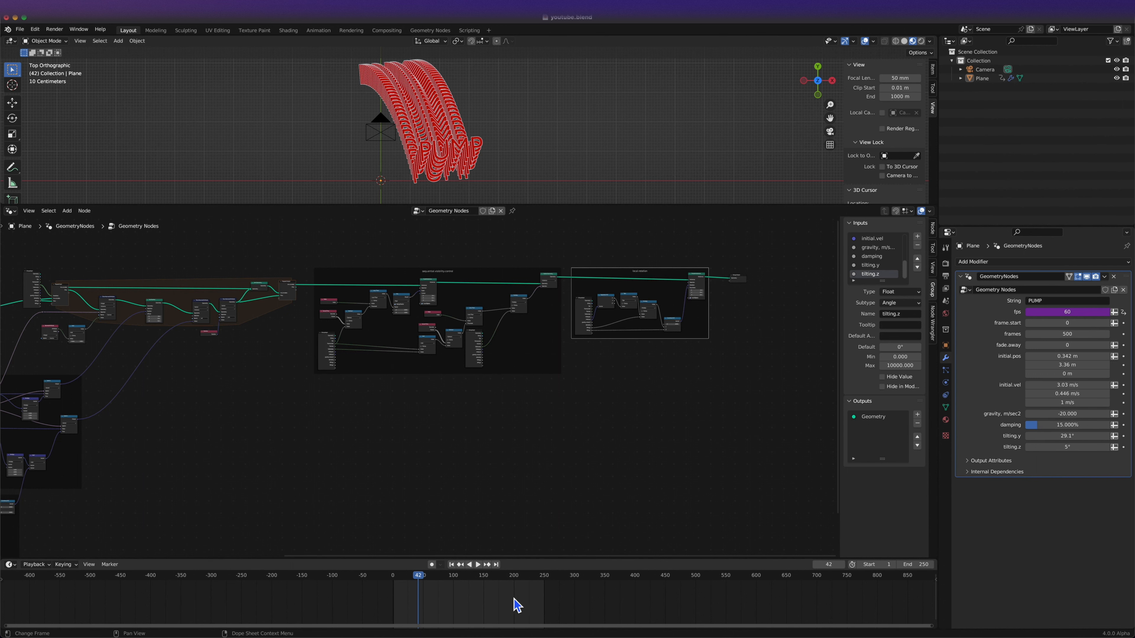
Replay the animation from the first frame to check the bounce with the new gravity and velocity.
key("shift+Left")
key("space")
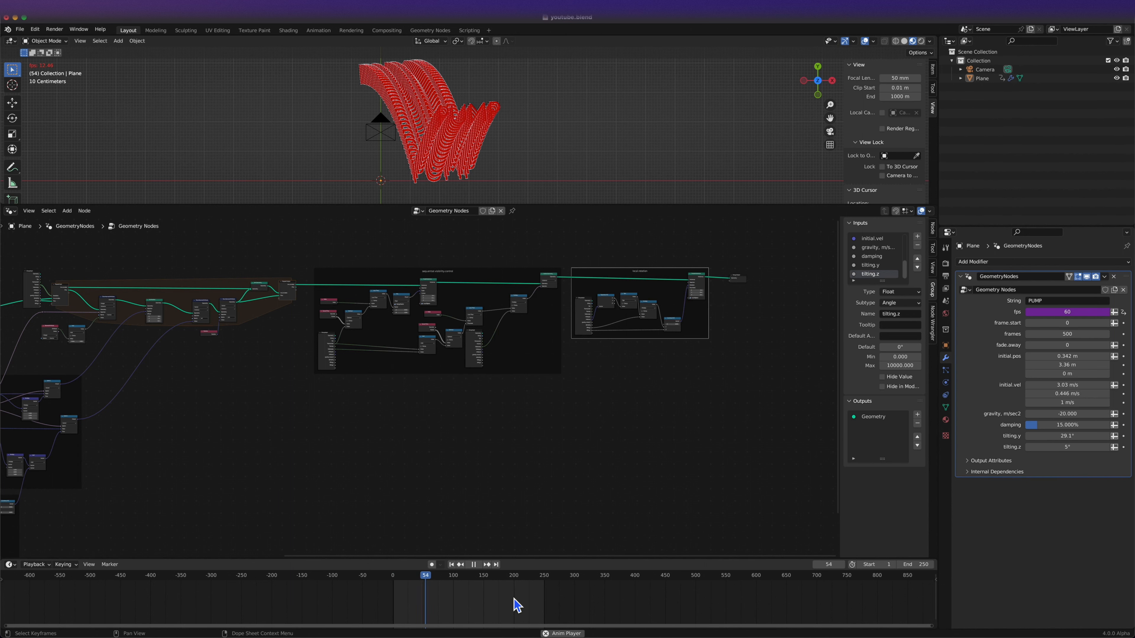
key("space")
scroll(515, 154, "up", 2)
Turn on the node timings overlay and move Group Output closer to the local.rotation frame.
scroll(715, 275, "right", 3)
left_click(929, 211)
left_click(914, 276)
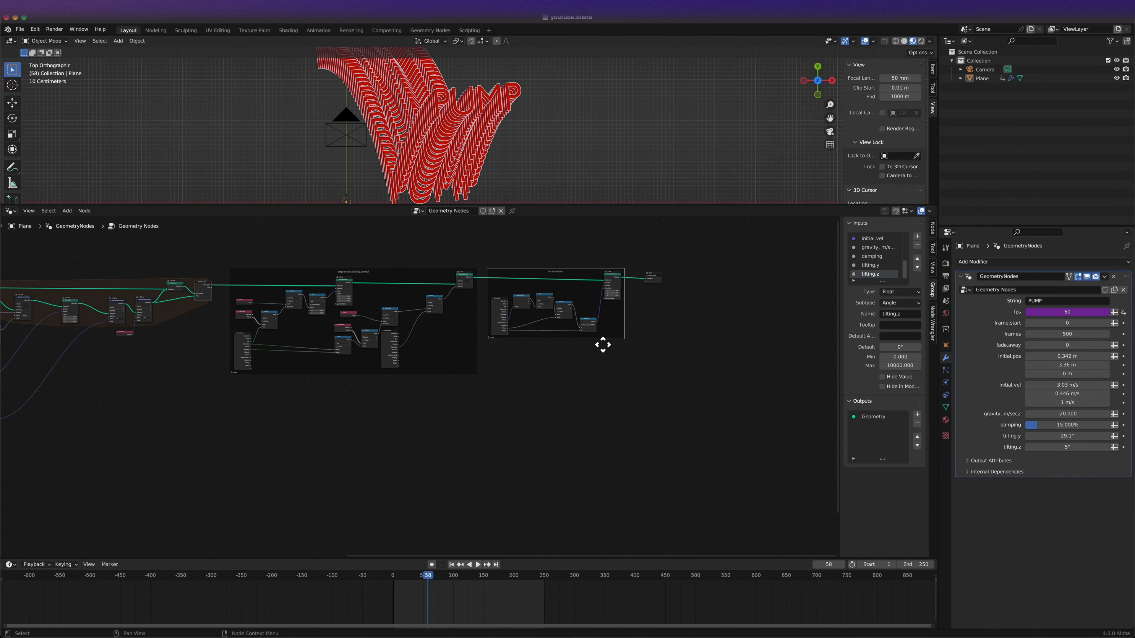
scroll(601, 343, "up", 7)
left_click(747, 322)
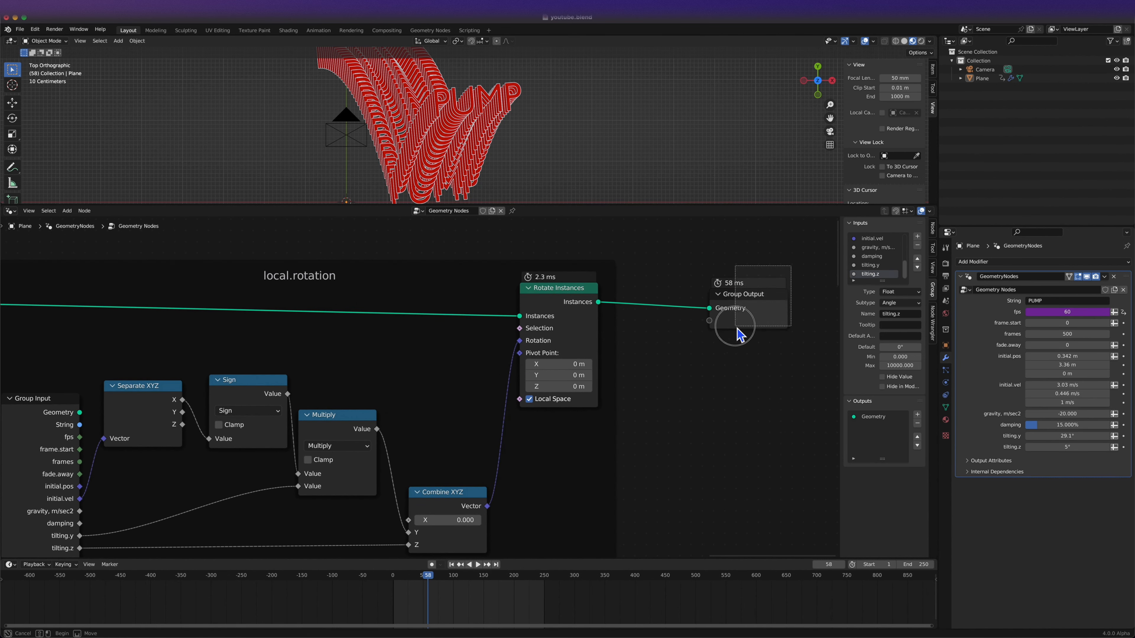
key("g")
left_click(709, 318)
Set the modifier's frames value to 55 to compare the node timings.
left_click(1055, 334)
type("55")
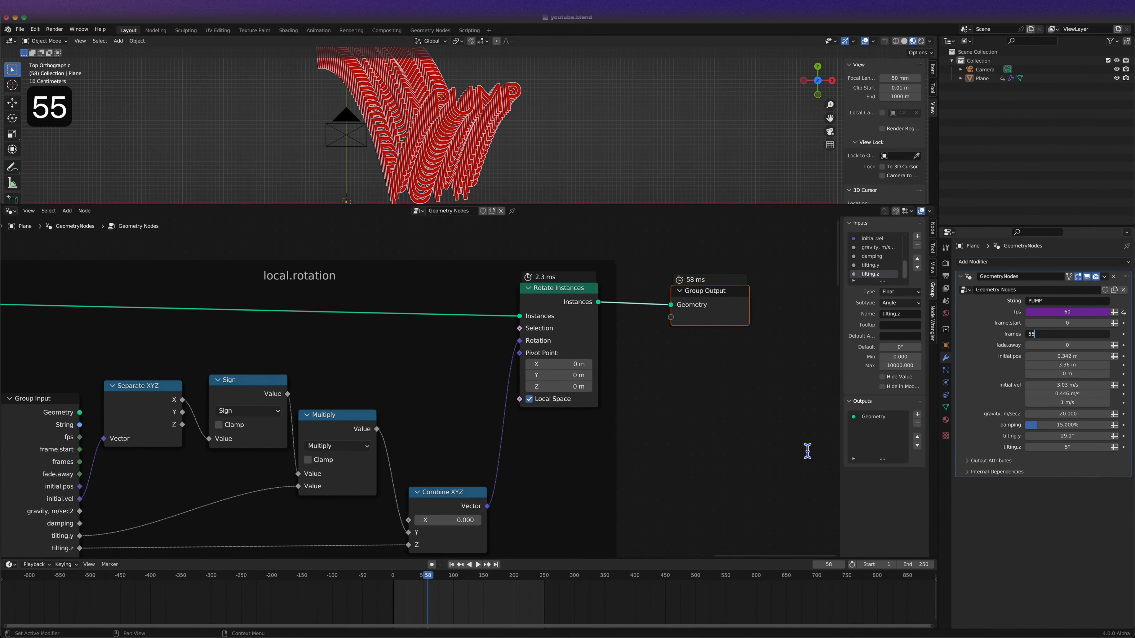
key("Return")
Set the modifier's frames value to 555 and save the file.
left_click(1059, 334)
type("555")
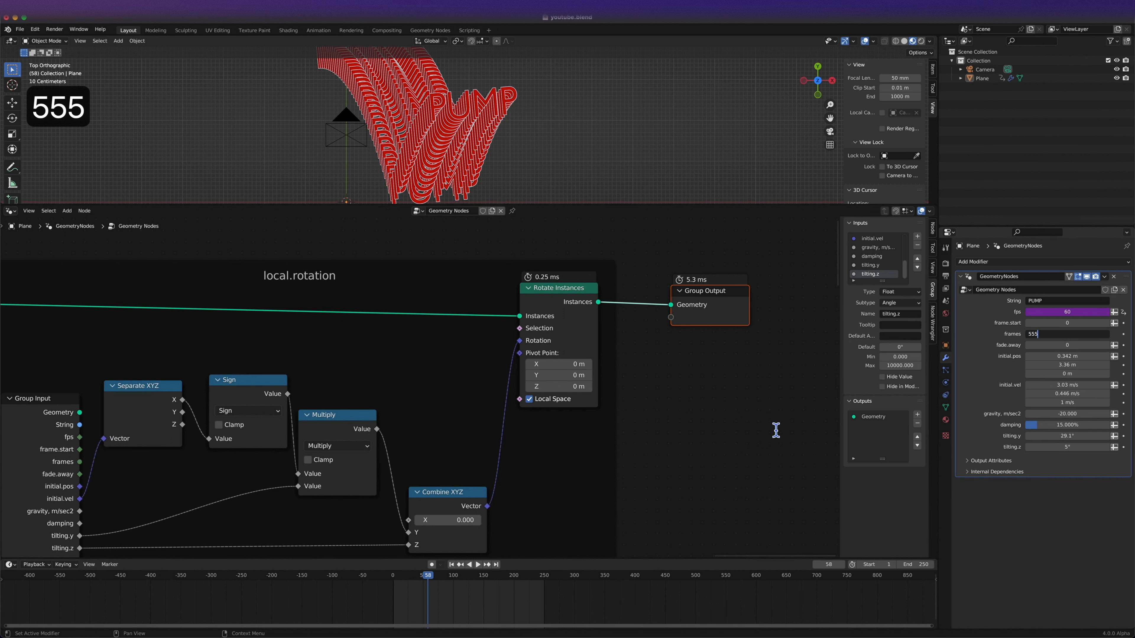
key("Return")
scroll(663, 198, "down", 2, "ctrl")
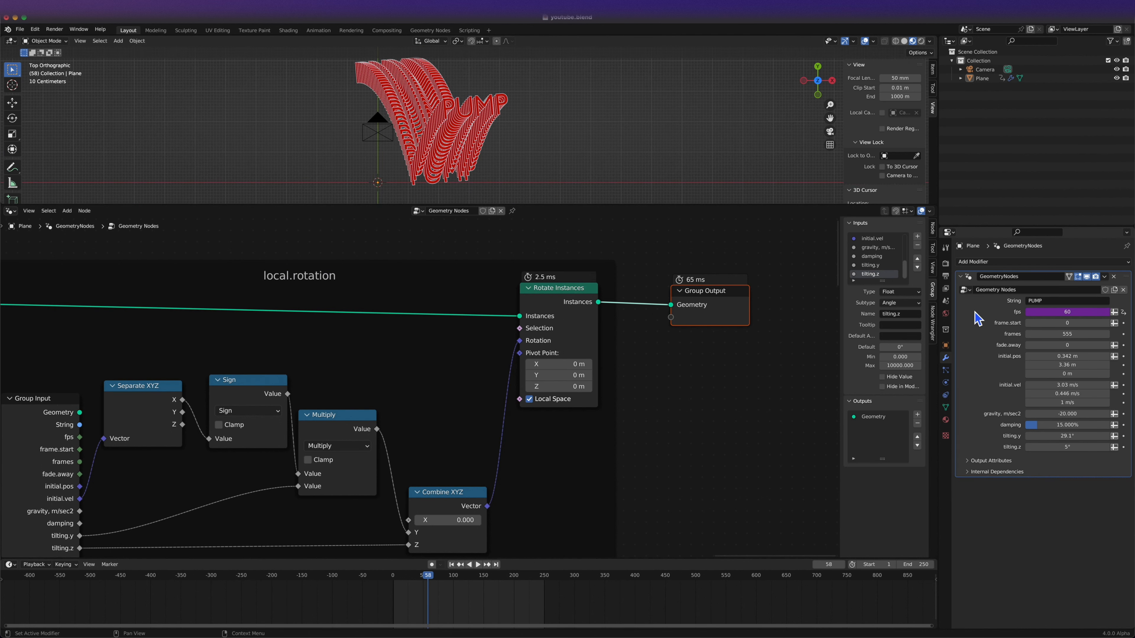
key("super+s")
Play the animation to check the bouncing trail at the higher frame count, stop it, and save the file.
scroll(712, 370, "down", 2)
key("space")
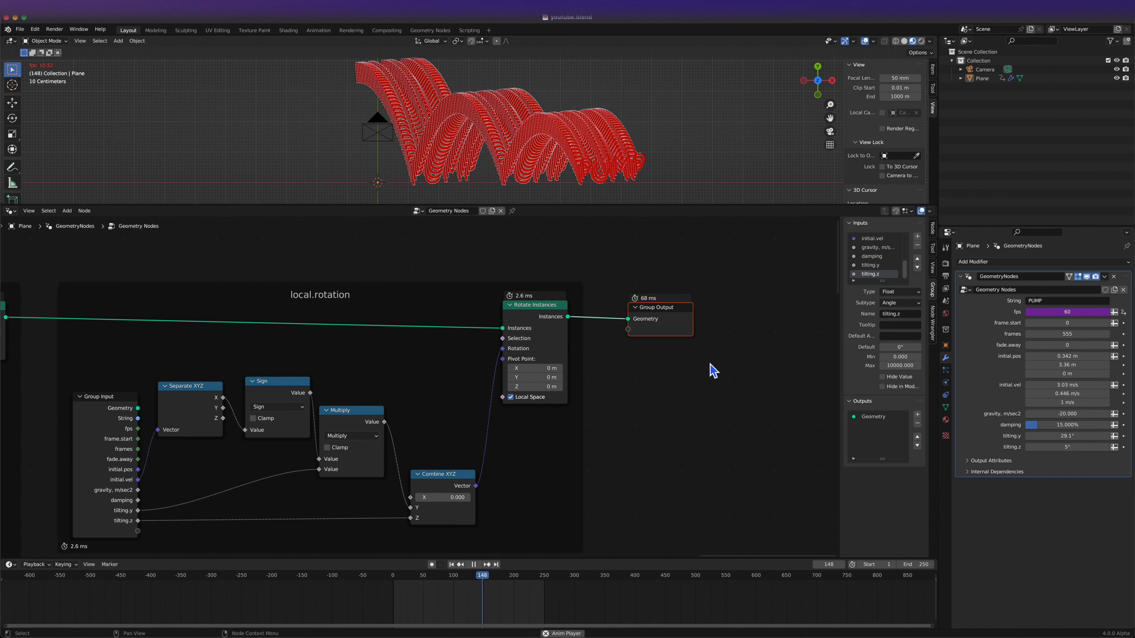
key("space")
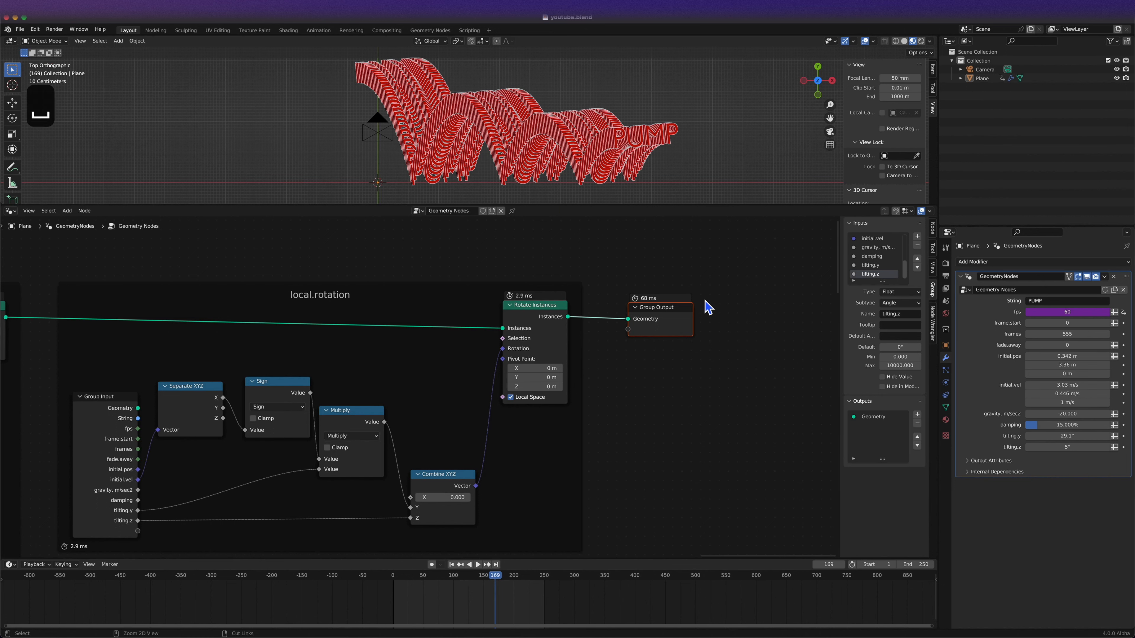
key("super+s")
Switch to the camera view, lock the camera to the view, and reframe it so the bouncing trail fits.
key("grave")
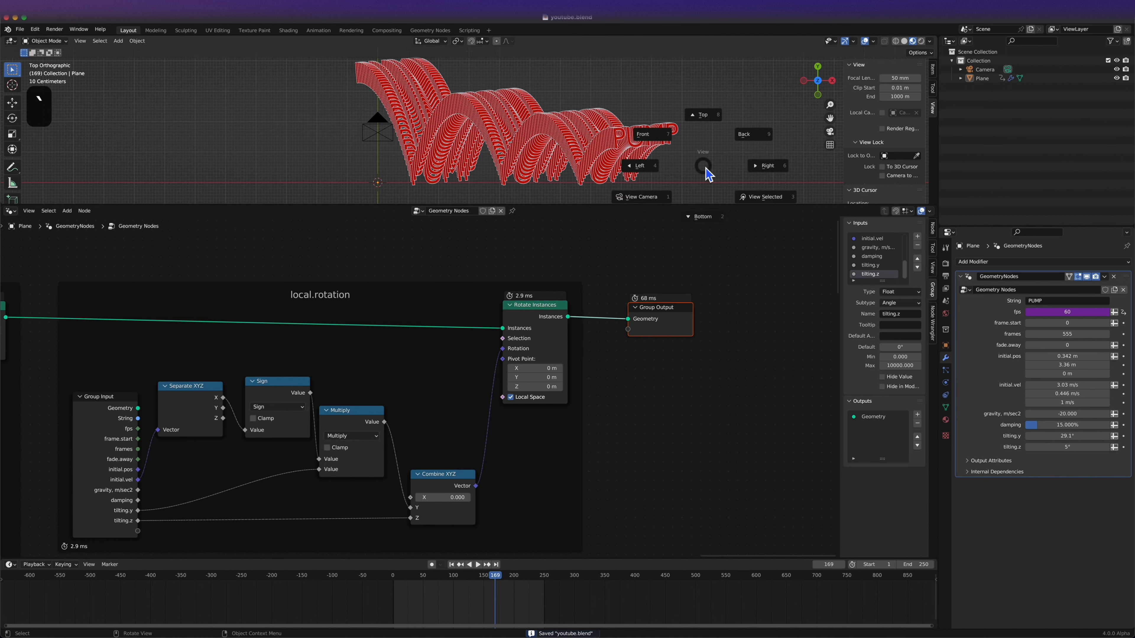
key("1")
key("q")
left_click(579, 141)
scroll(579, 140, "right", 5, "shift")
scroll(580, 141, "down", 3, "ctrl")
scroll(580, 140, "down", 3, "ctrl")
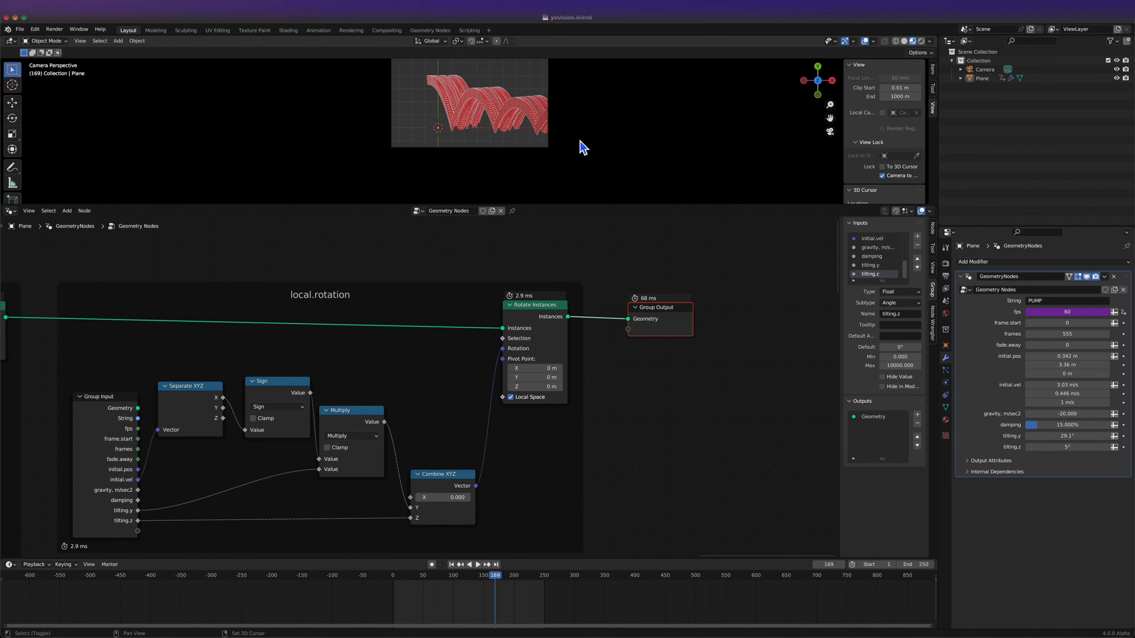
scroll(580, 141, "right", 3, "shift")
scroll(580, 141, "up", 1, "shift")
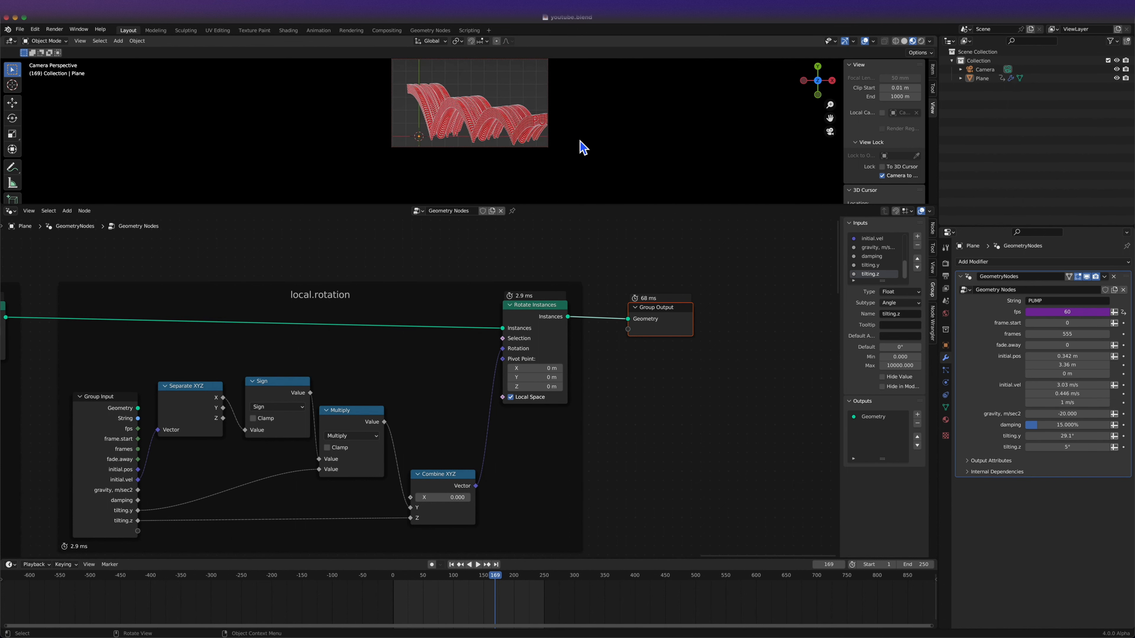
Unlock the camera from the view.
key("q")
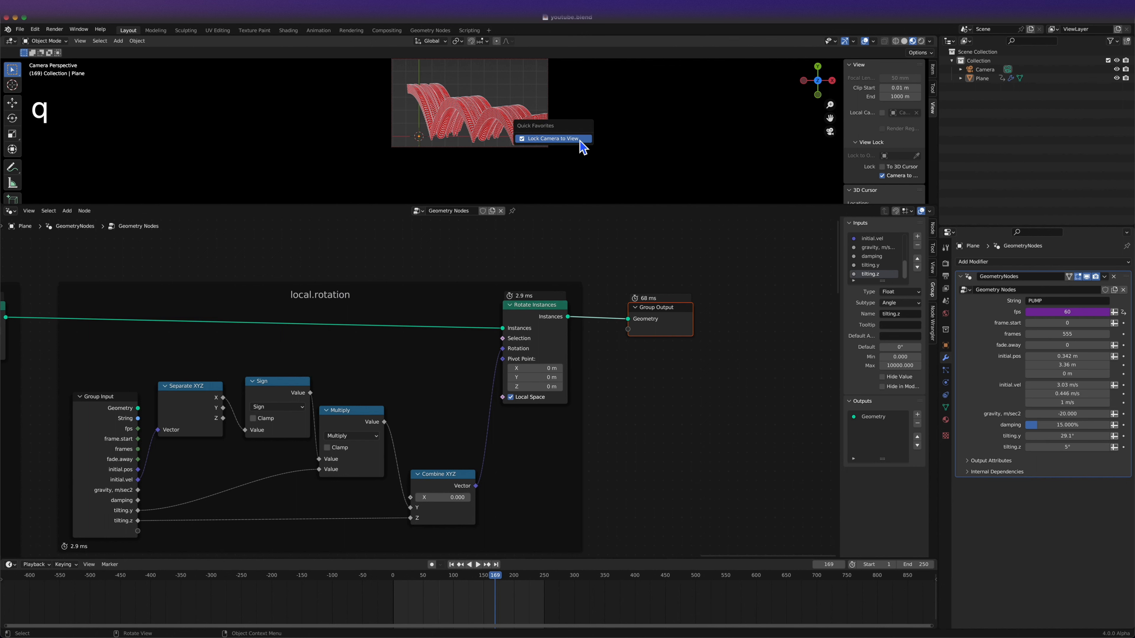
left_click(579, 141)
scroll(580, 140, "up", 3, "shift")
scroll(583, 170, "up", 2)
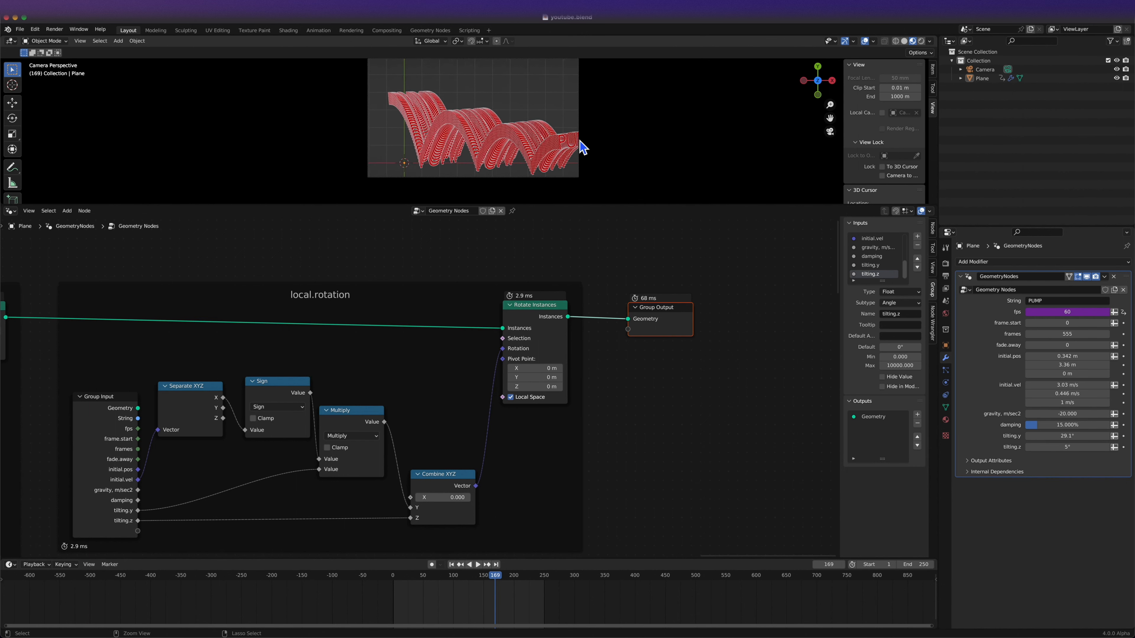
Change the Camera object's lens type to Orthographic and set its orthographic scale to 9.260.
left_click(991, 70)
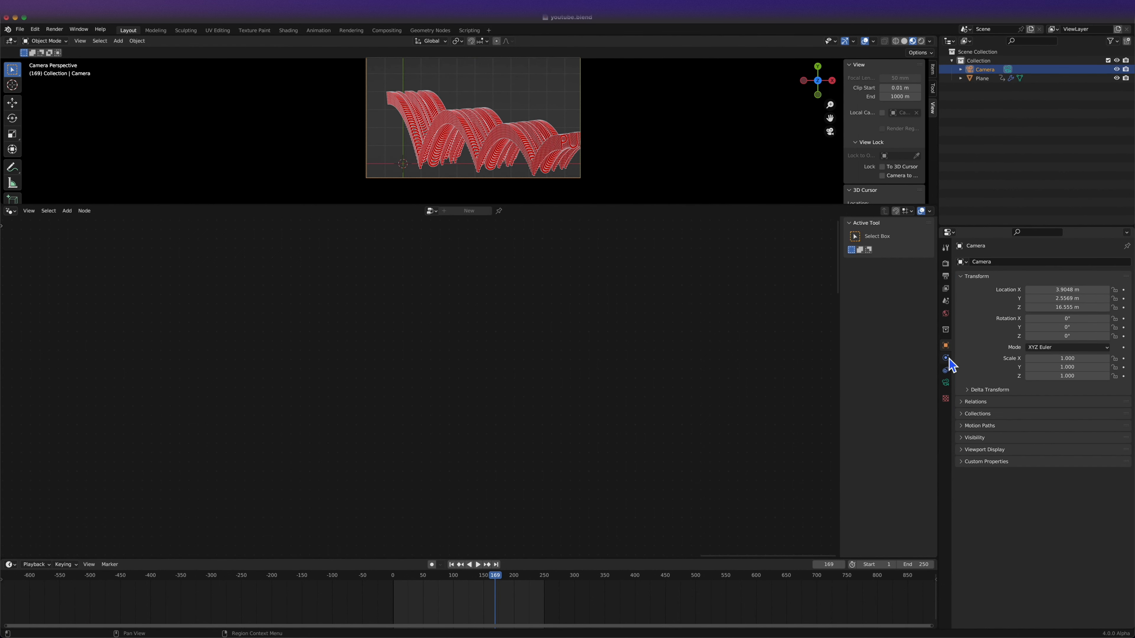
left_click(946, 383)
left_click(1078, 290)
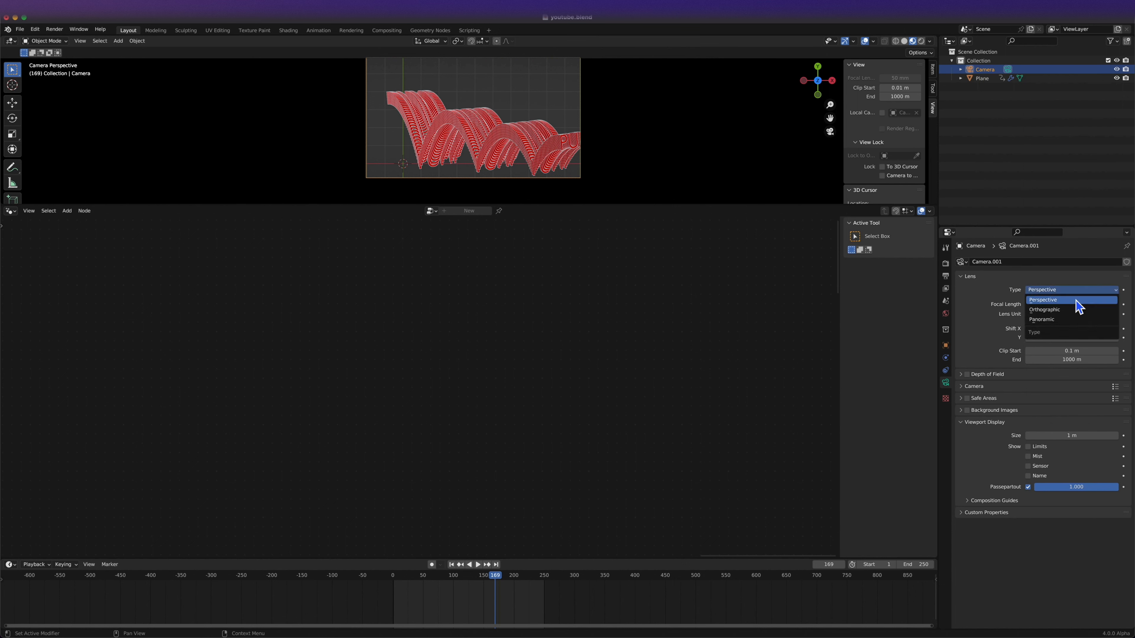
left_click(1069, 310)
mouse_move(1067, 309)
left_mouse_down()
mouse_move(1110, 309)
mouse_move(1072, 304)
mouse_move(1063, 320)
left_mouse_up()
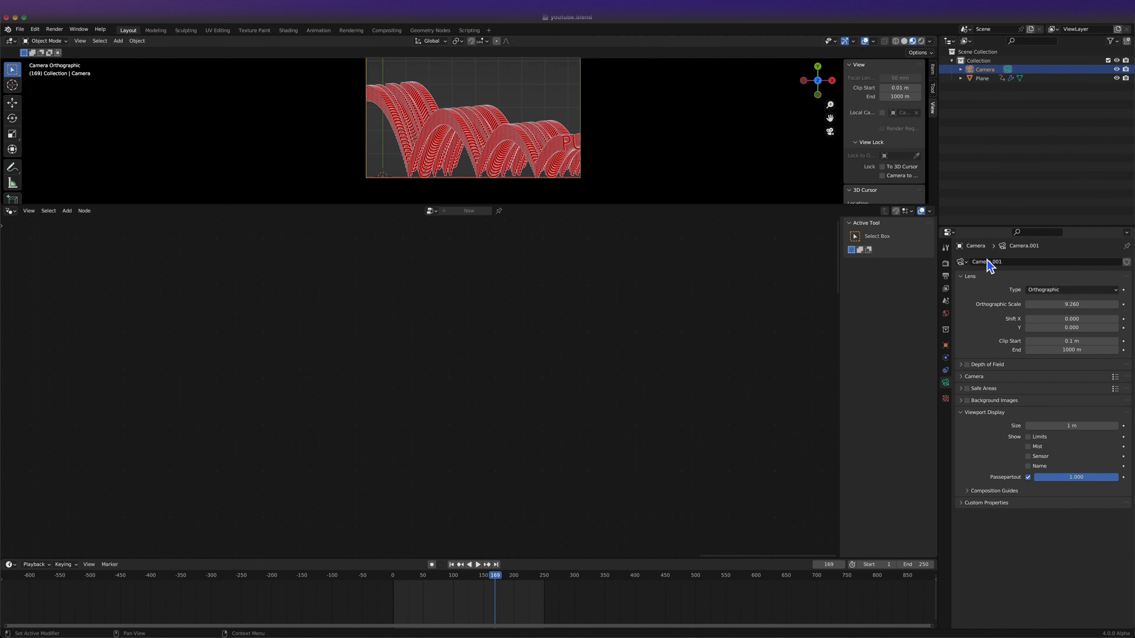
Adjust the camera's Y location to 2.5949 m.
left_click(946, 345)
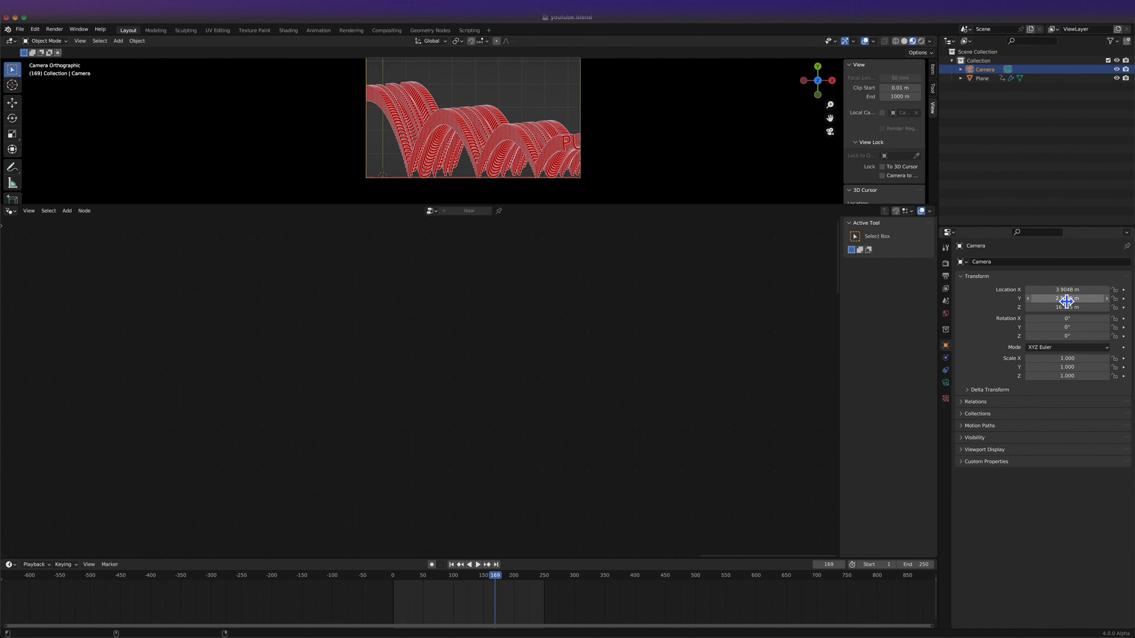
left_click_drag(1067, 298, 1067, 290)
key("q")
key("Escape")
Play the animation from near frame 13 to check the camera framing, and enlarge the 3D viewport.
left_click(400, 578)
key("space")
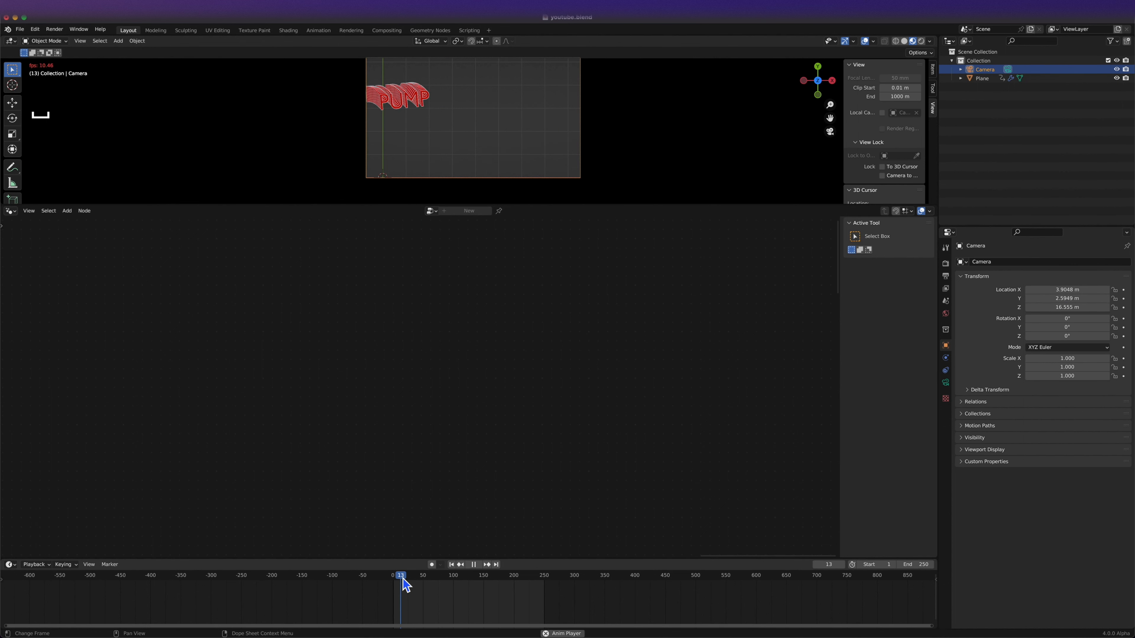
key("space")
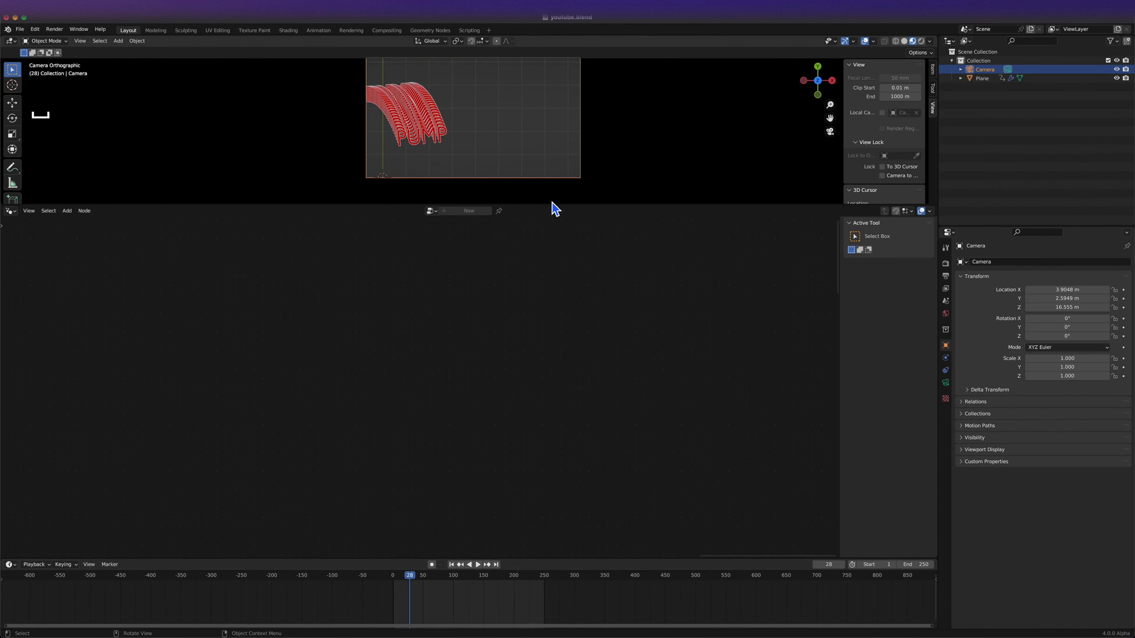
left_click_drag(544, 210, 537, 365)
scroll(539, 299, "up", 2)
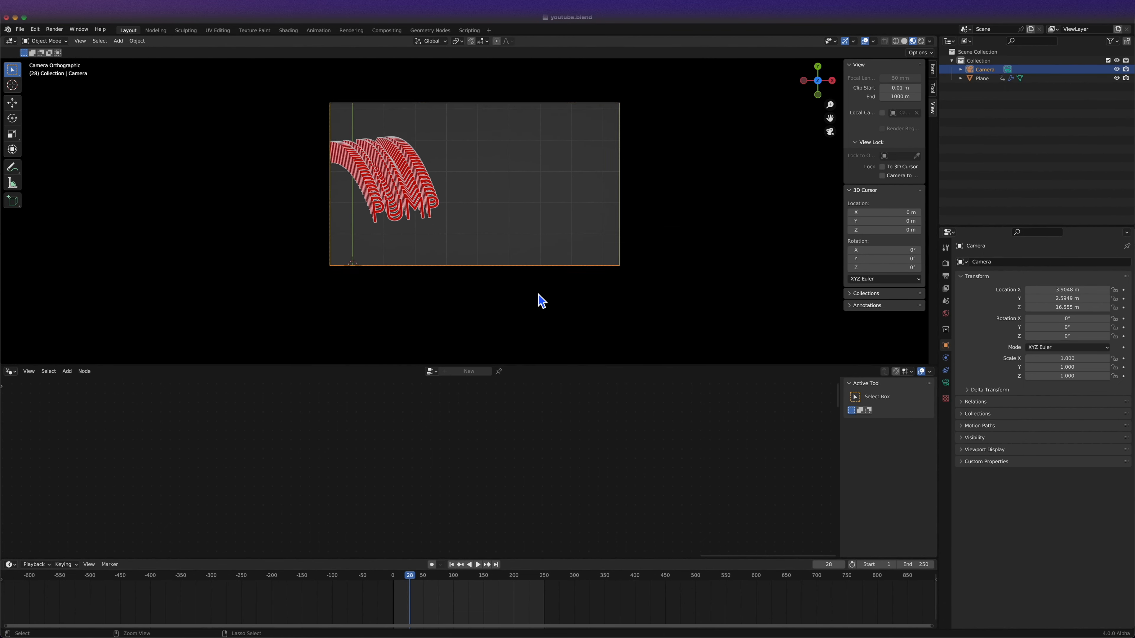
Add a mesh plane at the world origin as a backdrop and scale it by 2.
scroll(538, 294, "up", 1, "ctrl")
scroll(544, 263, "down", 6)
scroll(544, 263, "up", 4)
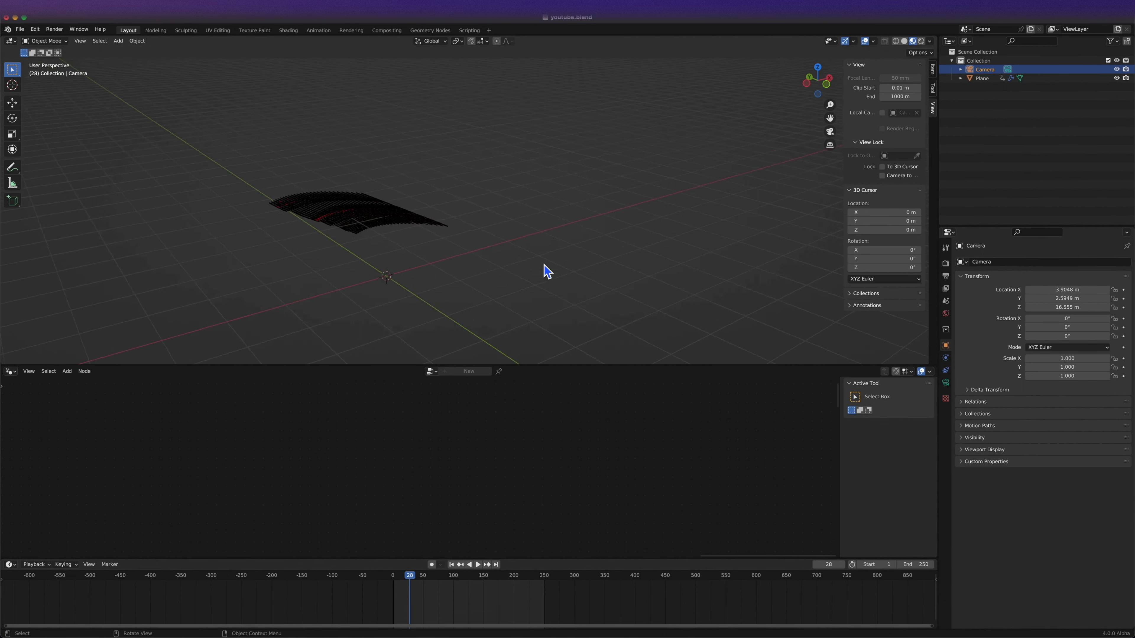
scroll(544, 268, "right", 3)
key("shift+a")
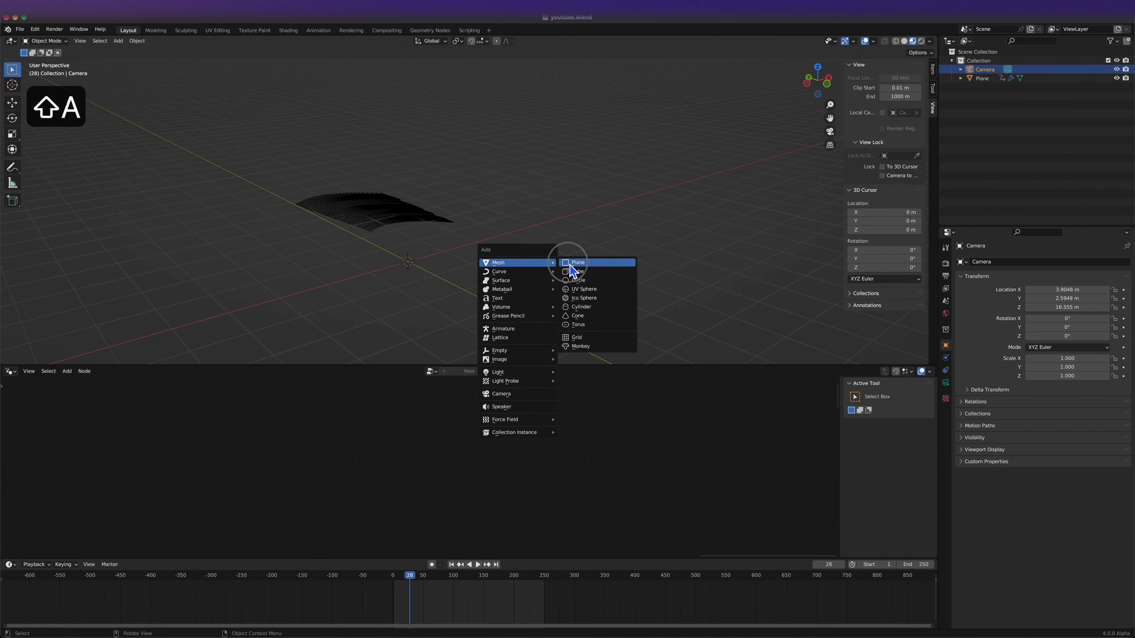
left_click(567, 263)
key("s")
key("2")
key("Return")
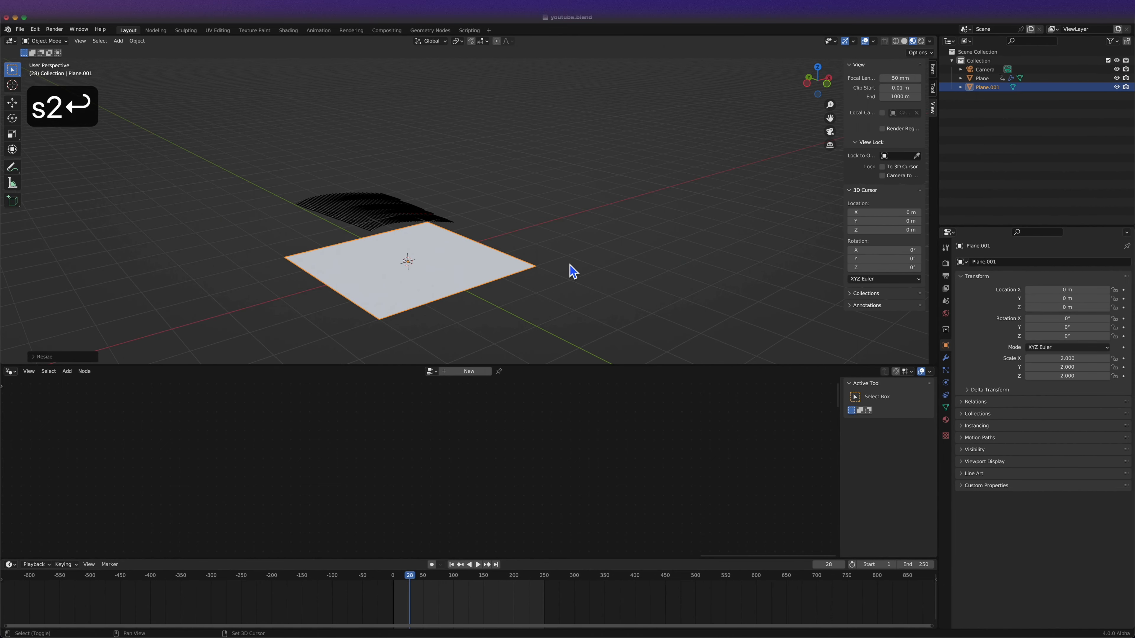
Repeat the plane's scaling twice and enlarge it to about 8.859 so it fills the camera frame.
key("shift+r")
key("shift+r")
key("grave")
key("1")
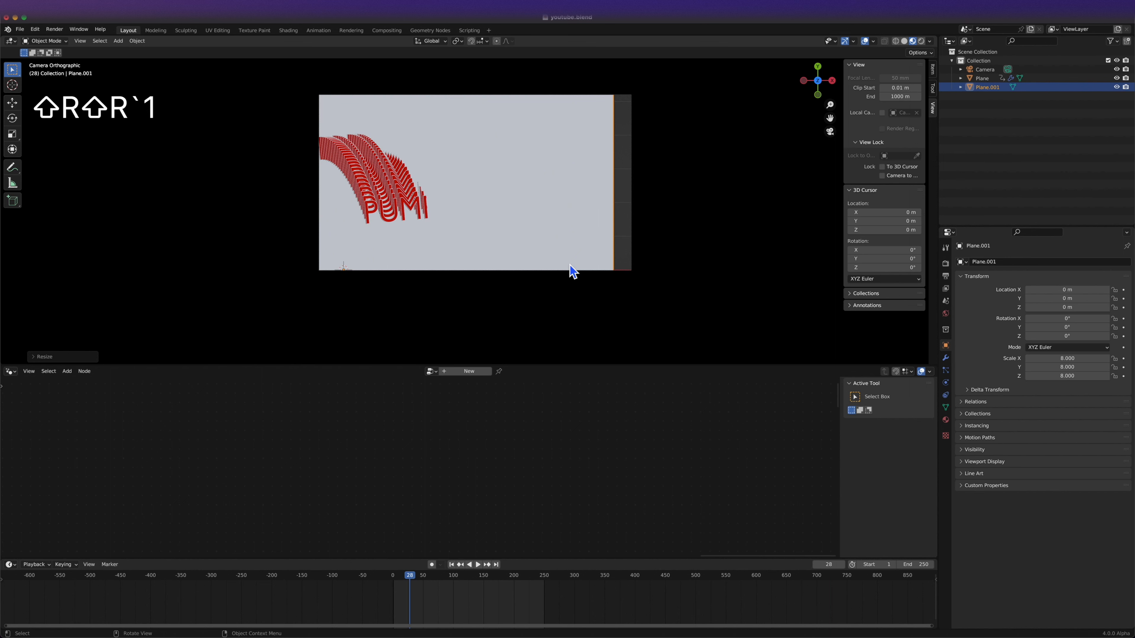
key("s")
left_click(592, 236)
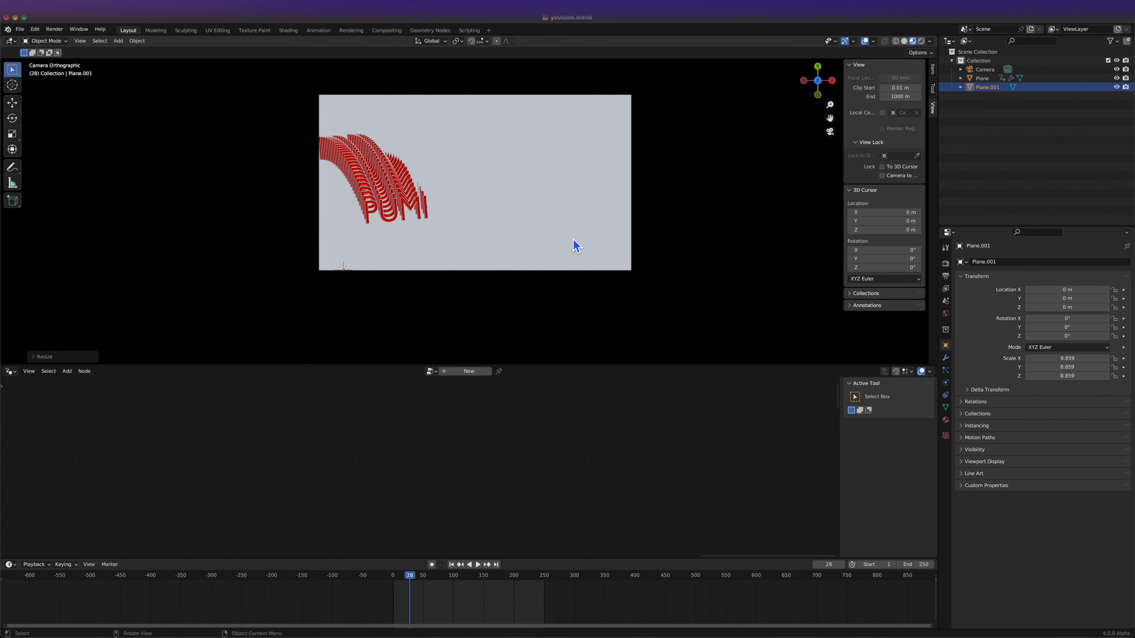
Switch the node editor to the Shader Editor and create a material named shd.backdrop for the plane.
left_click(9, 374)
key("s")
left_click(467, 372)
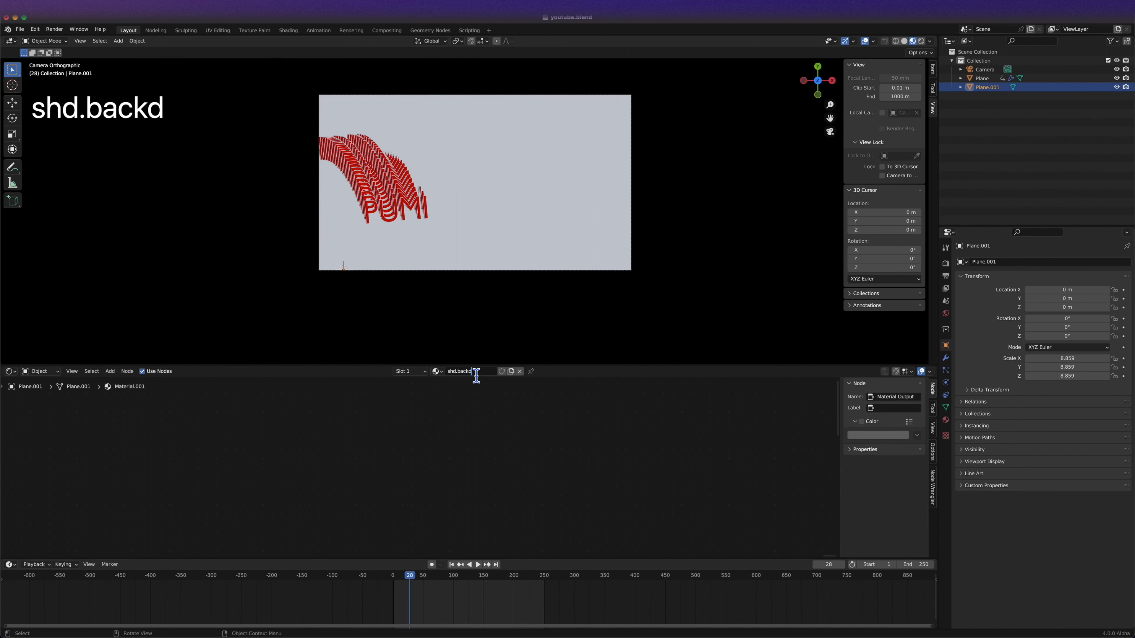
key("grave")
key("4")
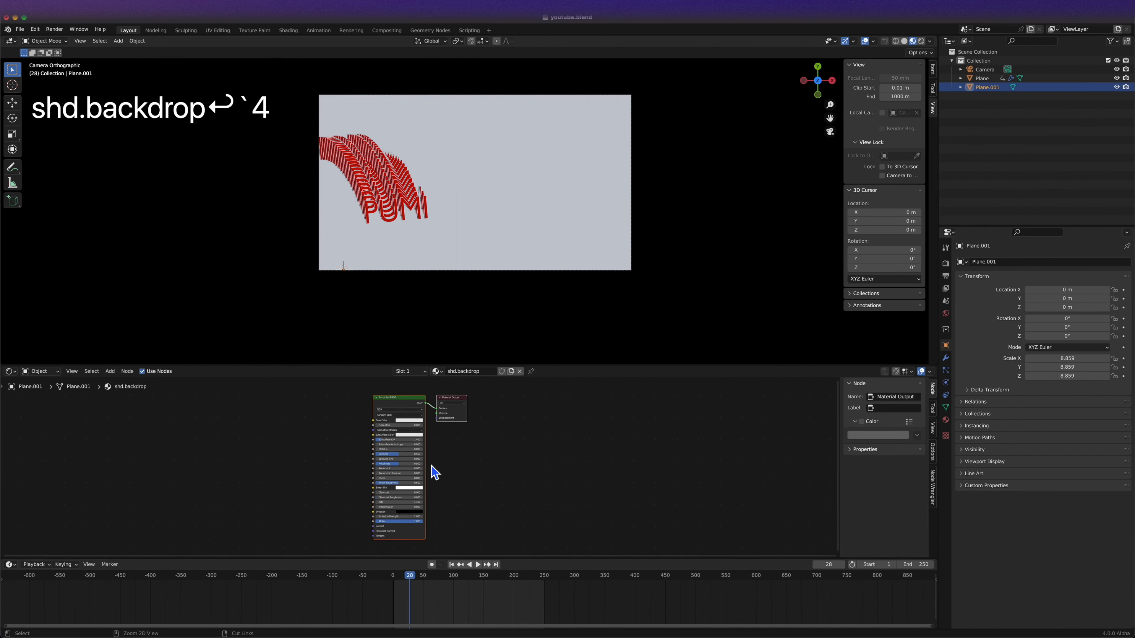
Set the backdrop material's base color to dark purple and the backdrop plane's Z location to -5 m.
scroll(434, 472, "up", 4)
left_click(433, 472)
left_click_drag(461, 376, 494, 378)
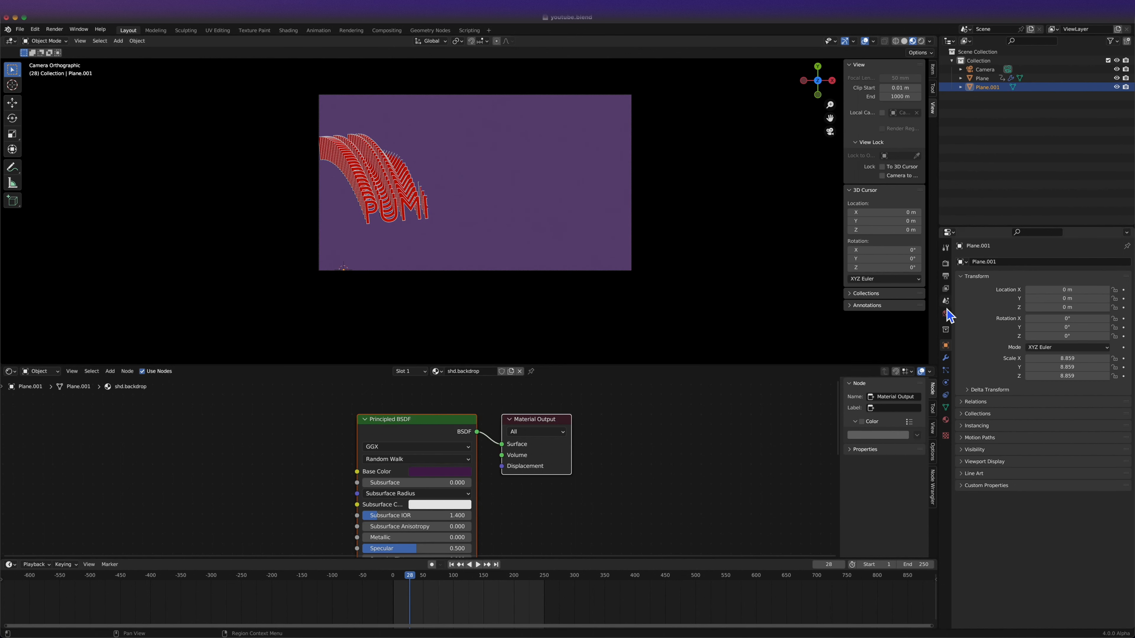
left_click_drag(1075, 313, 1050, 314)
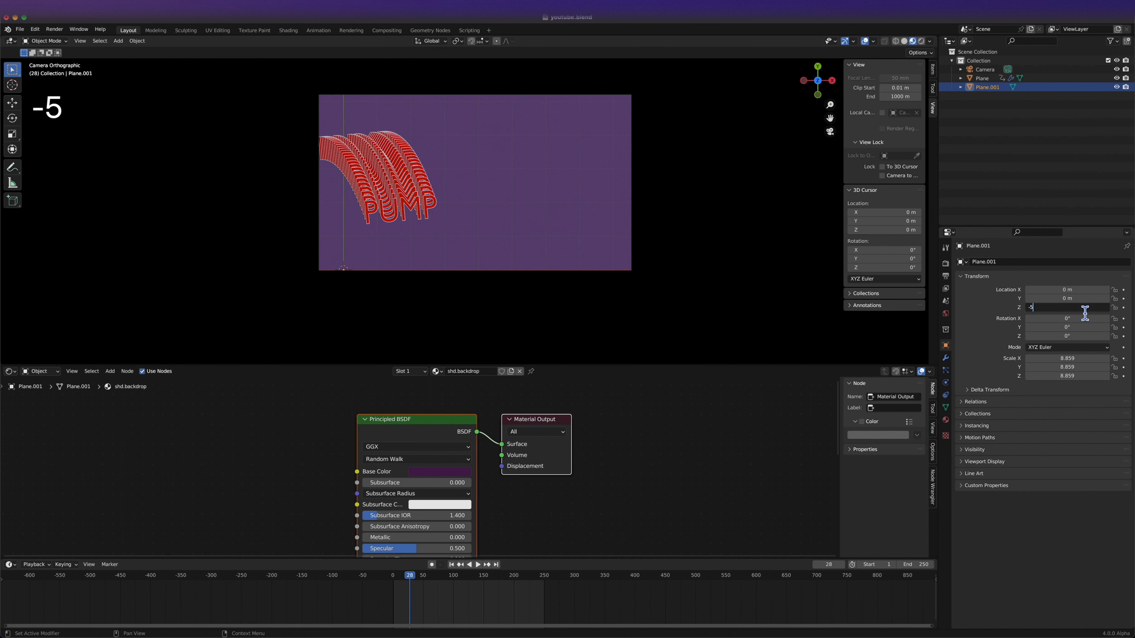
left_click(689, 309)
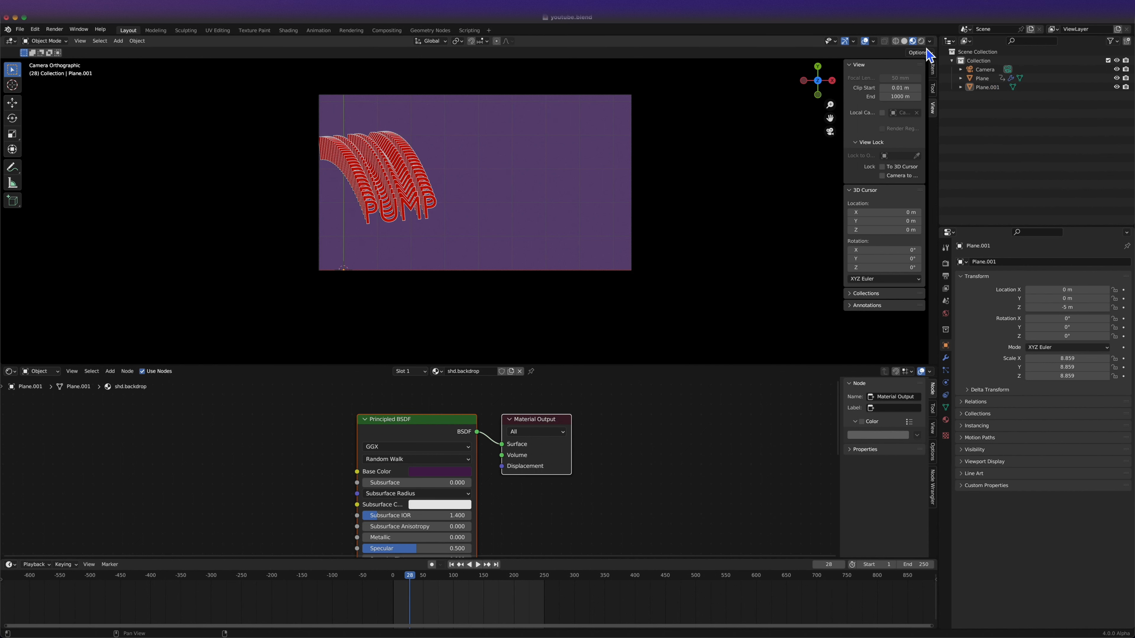
Switch the viewport to rendered shading and change the world background color to white.
left_click(921, 41)
left_click(946, 313)
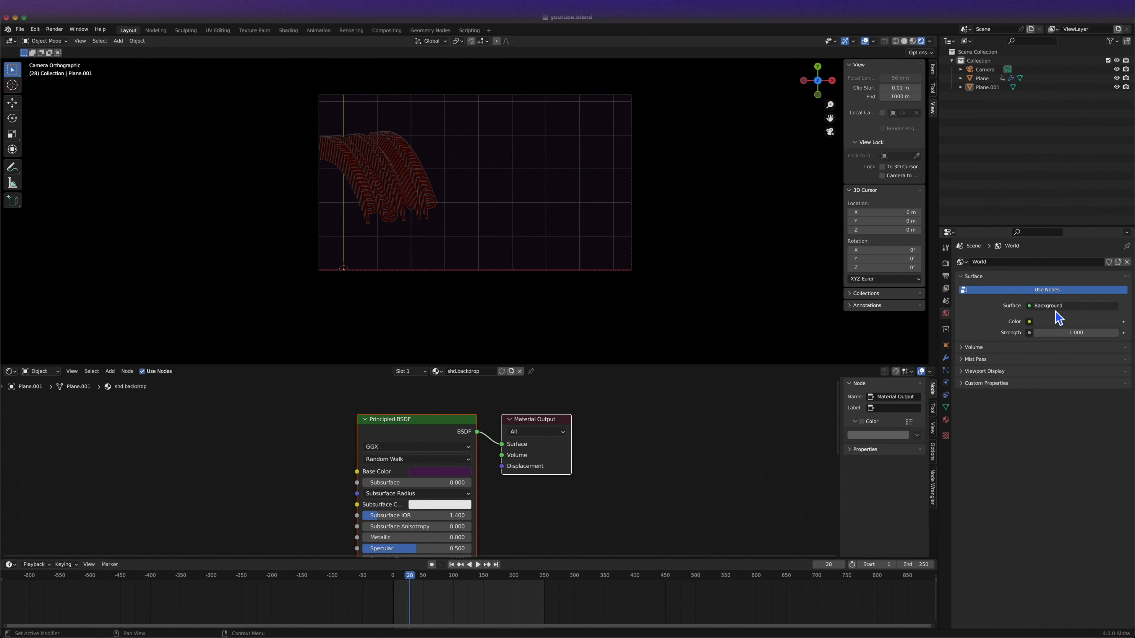
left_click(1056, 321)
left_click_drag(1114, 226, 1111, 196)
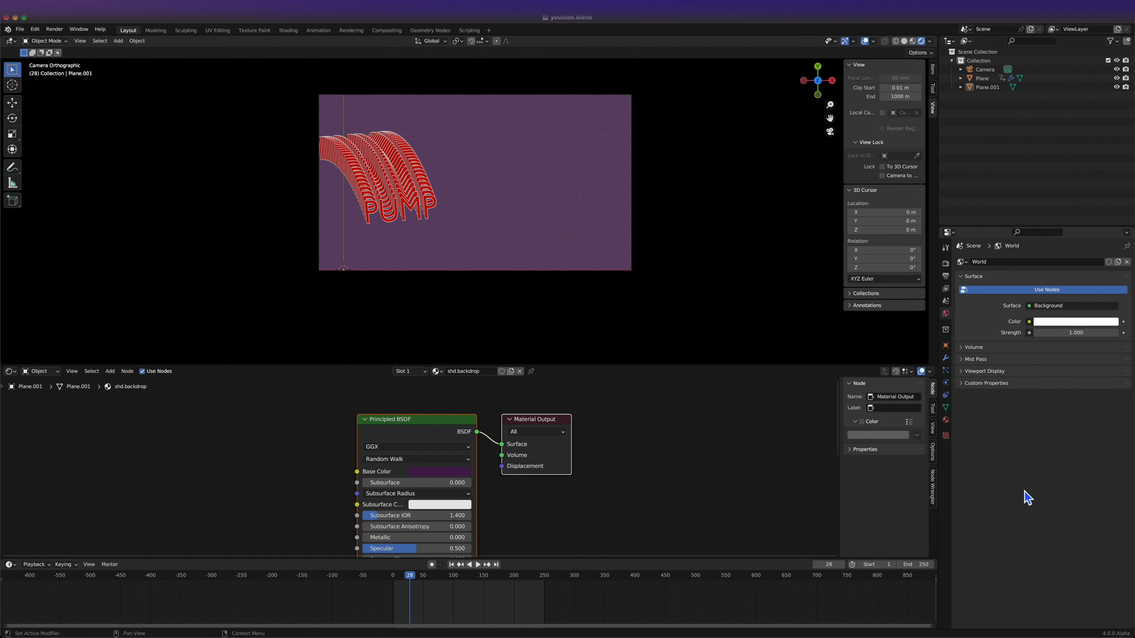
Select the backdrop plane, change its base color to a very dark bluish purple, and return to the camera view.
middle_click_drag(665, 243, 551, 317)
left_click(551, 317)
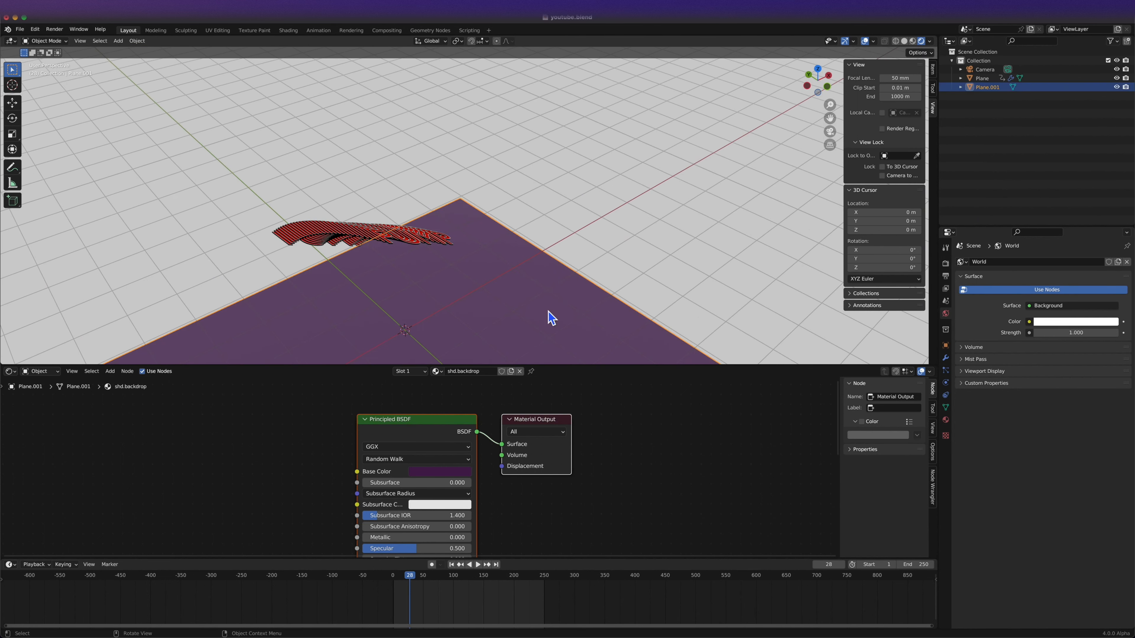
left_click(465, 463)
left_click(452, 473)
left_click_drag(494, 389, 495, 386)
key("grave")
key("1")
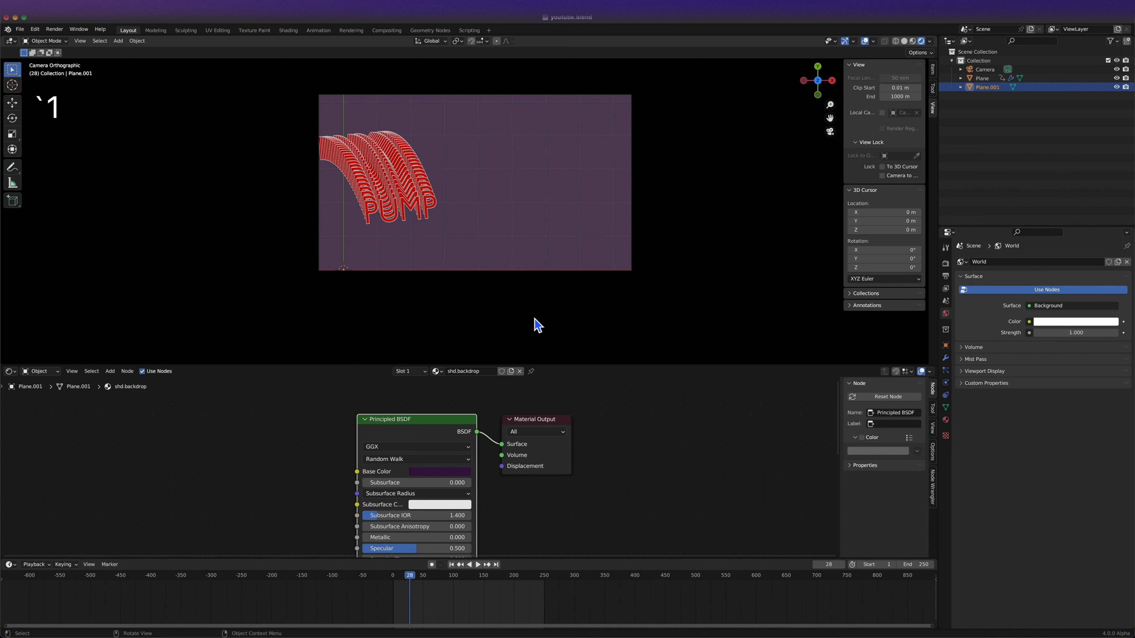
left_click(463, 473)
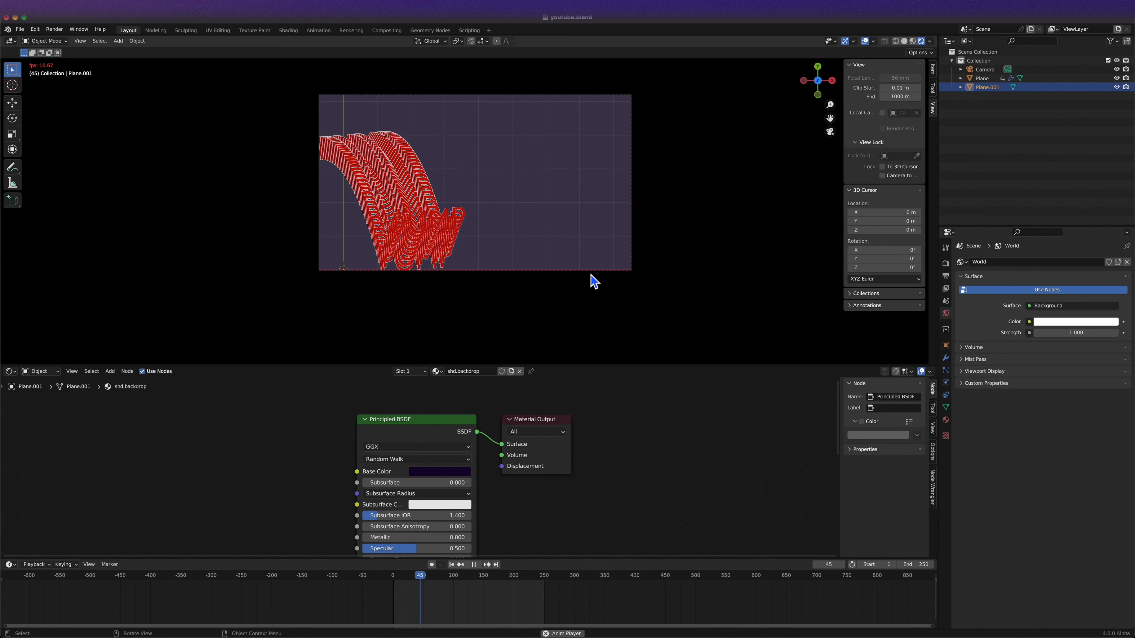
Stop the playback, save the file, and scrub the timeline to frame 138.
key("space")
key("super+s")
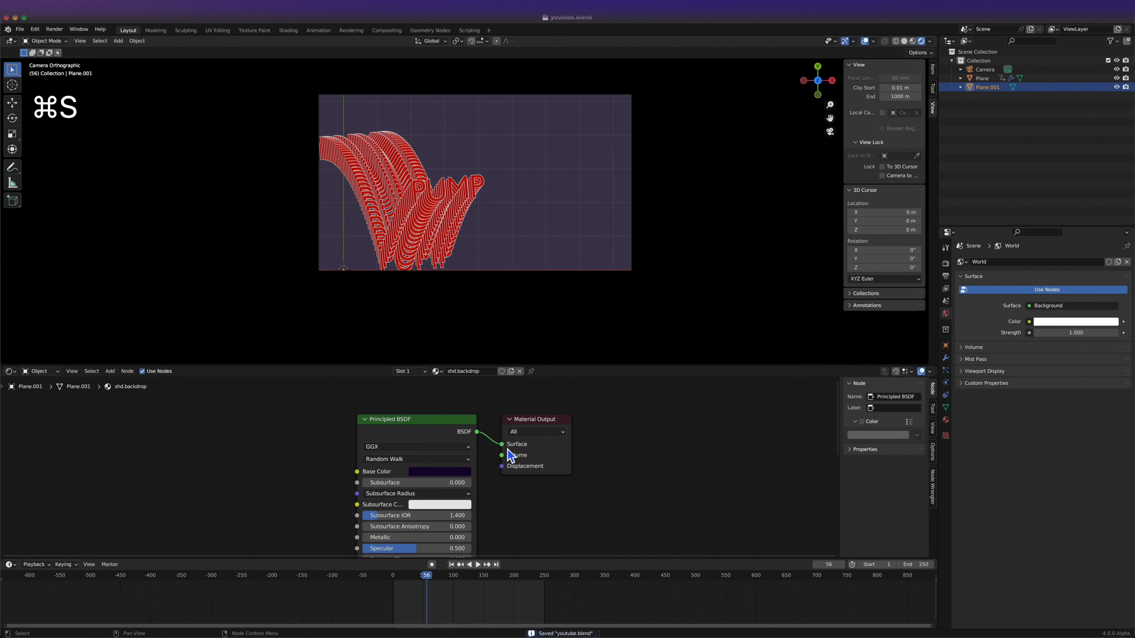
left_click(518, 580)
left_click_drag(499, 582, 477, 580)
Set the scene's output frame rate to a custom 90 fps.
left_click(946, 276)
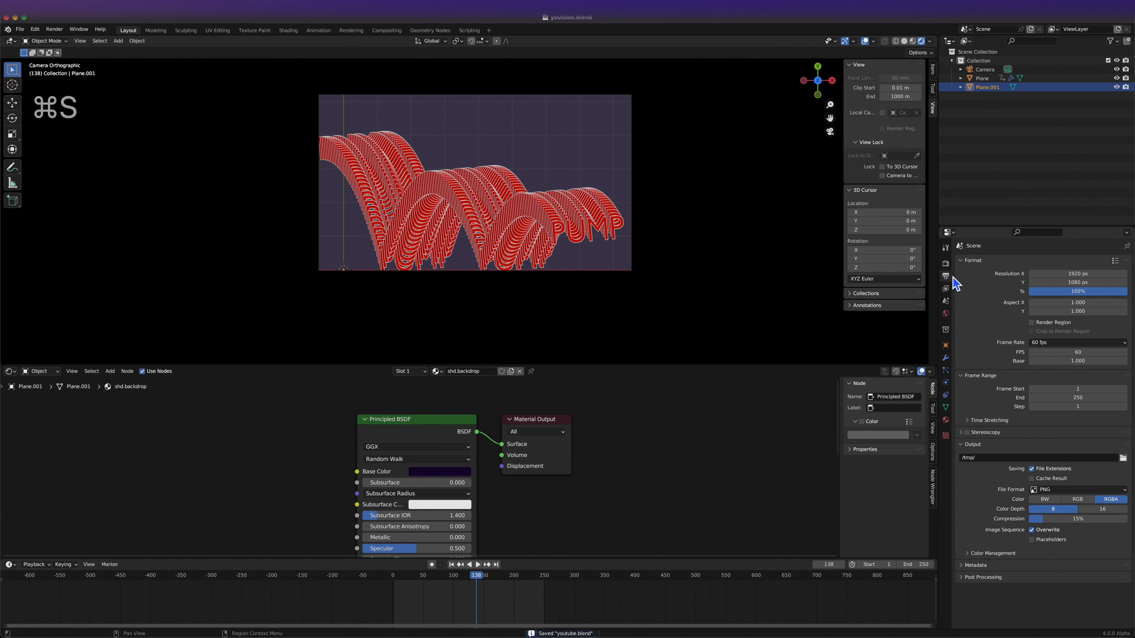
type("90")
key("Return")
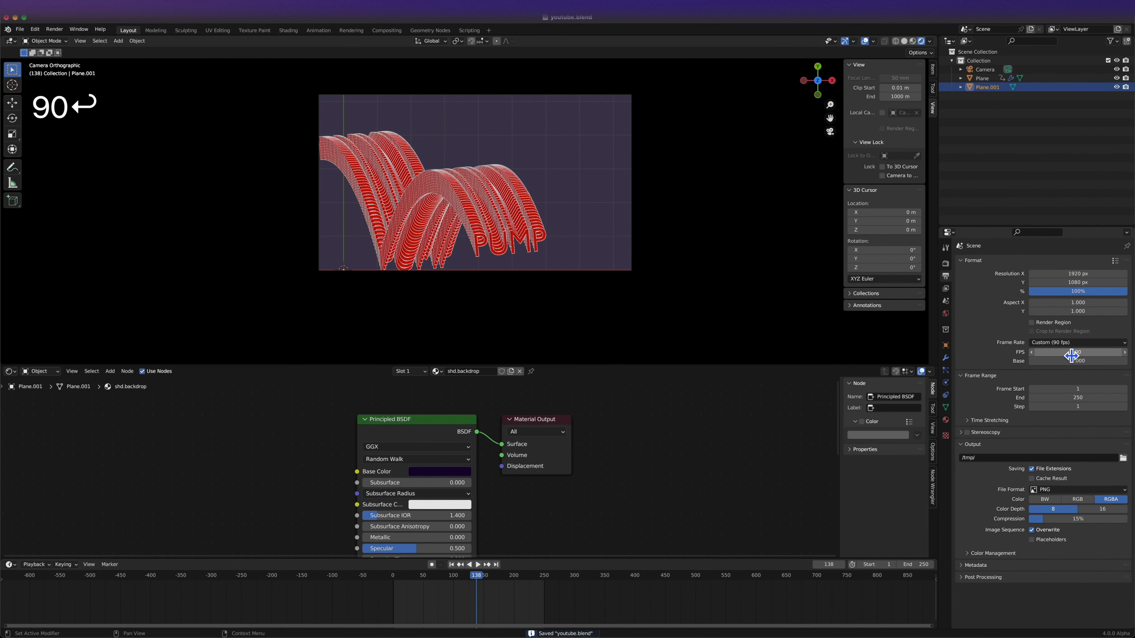
Try an output frame rate of 68 fps and play the animation from near its start.
left_click_drag(1071, 355, 1053, 355)
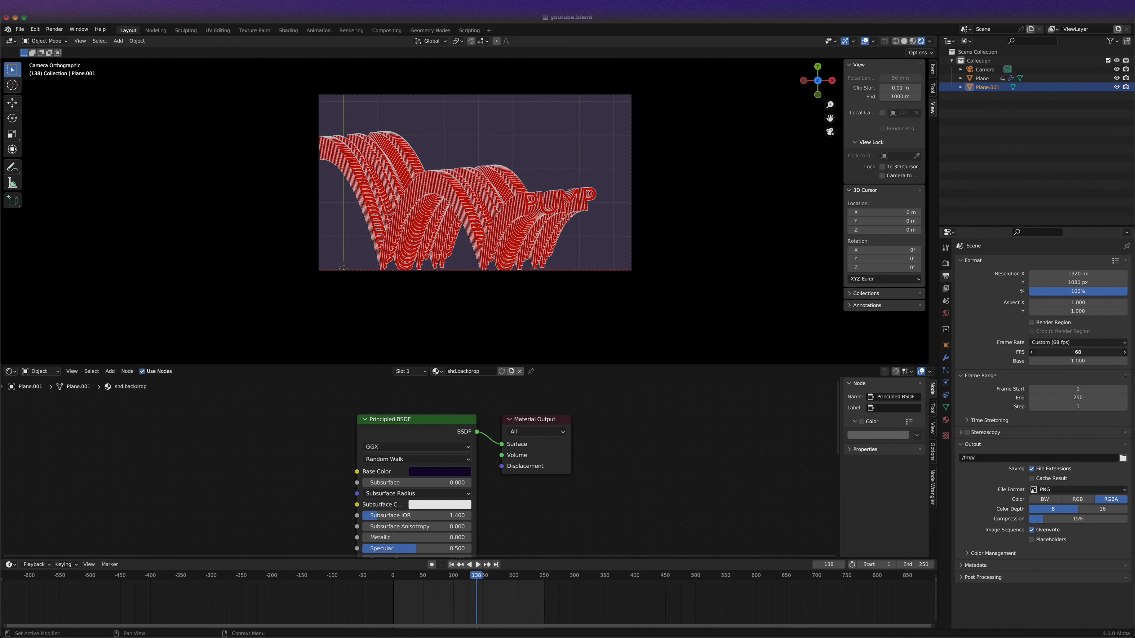
left_click(403, 580)
key("space")
Stop the playback, set the output frame rate to 120 fps, and preview the animation.
key("space")
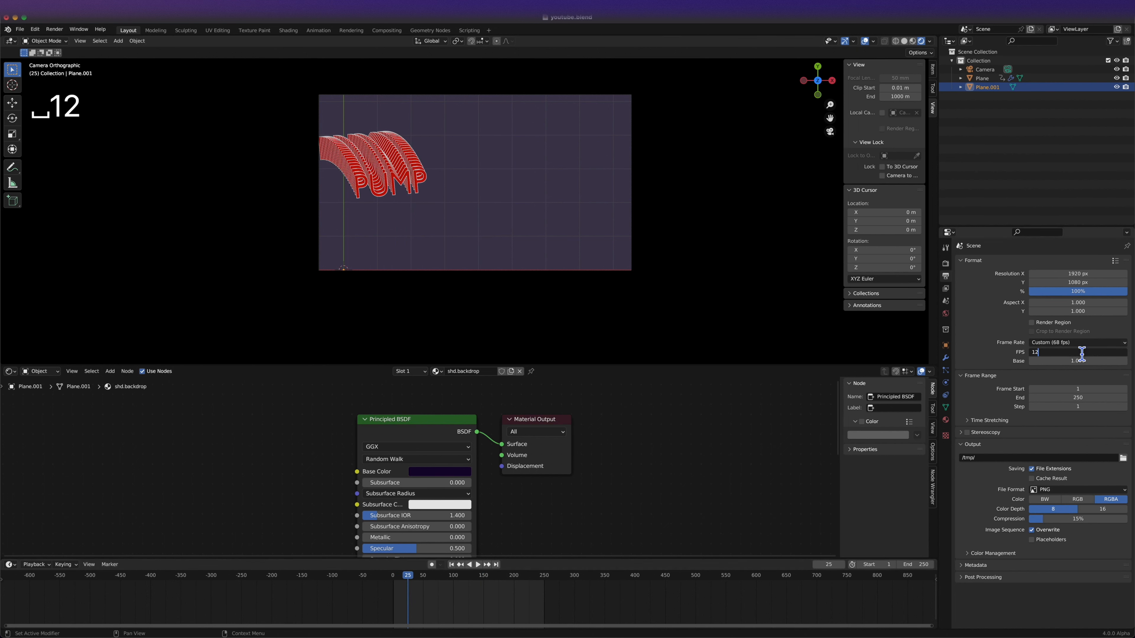
key("space")
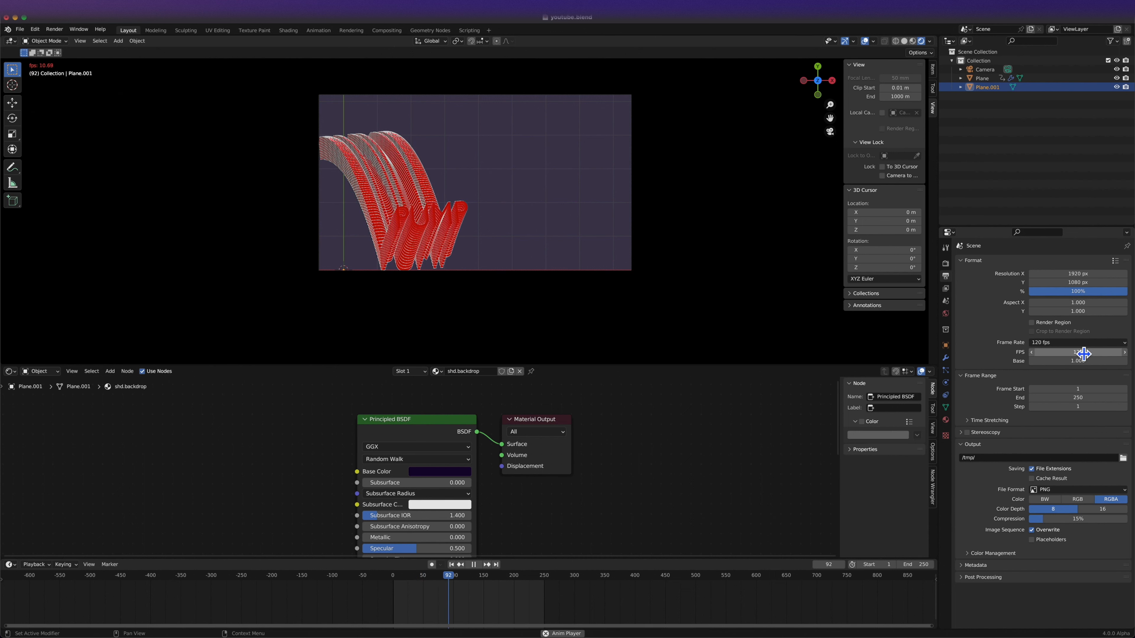
key("space")
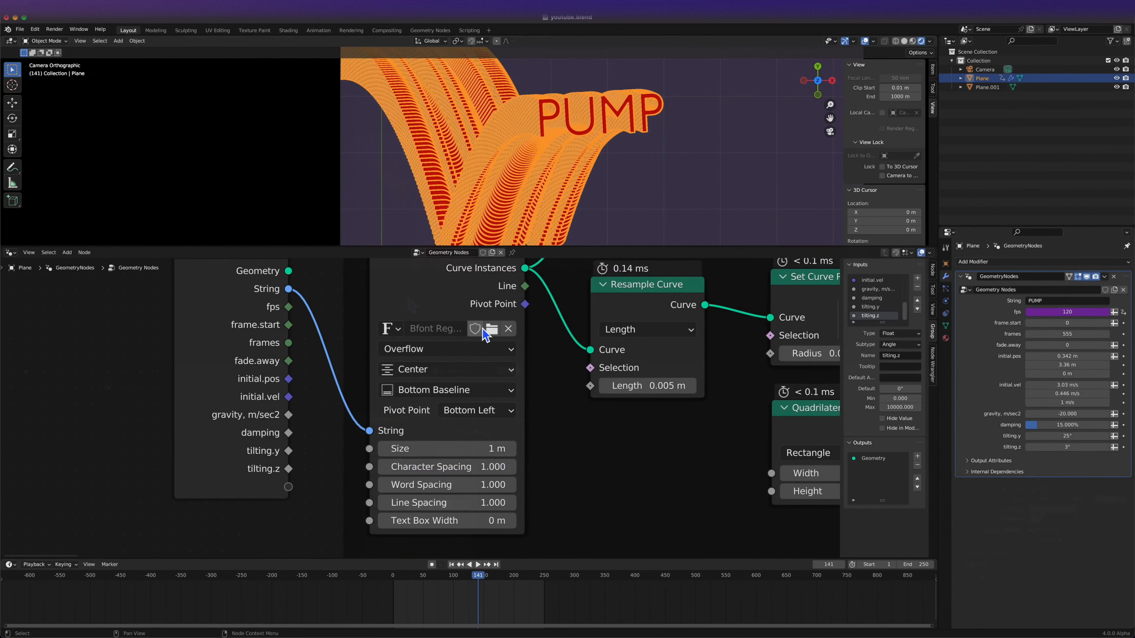
Try the BadaBoom font on the node that generates the PUMP text and preview the animation from the start.
left_click(491, 329)
left_click(485, 280)
double_click(484, 276)
scroll(600, 201, "down", 1)
left_click(395, 577)
key("space")
left_click(391, 199)
key("space")
left_click(442, 140)
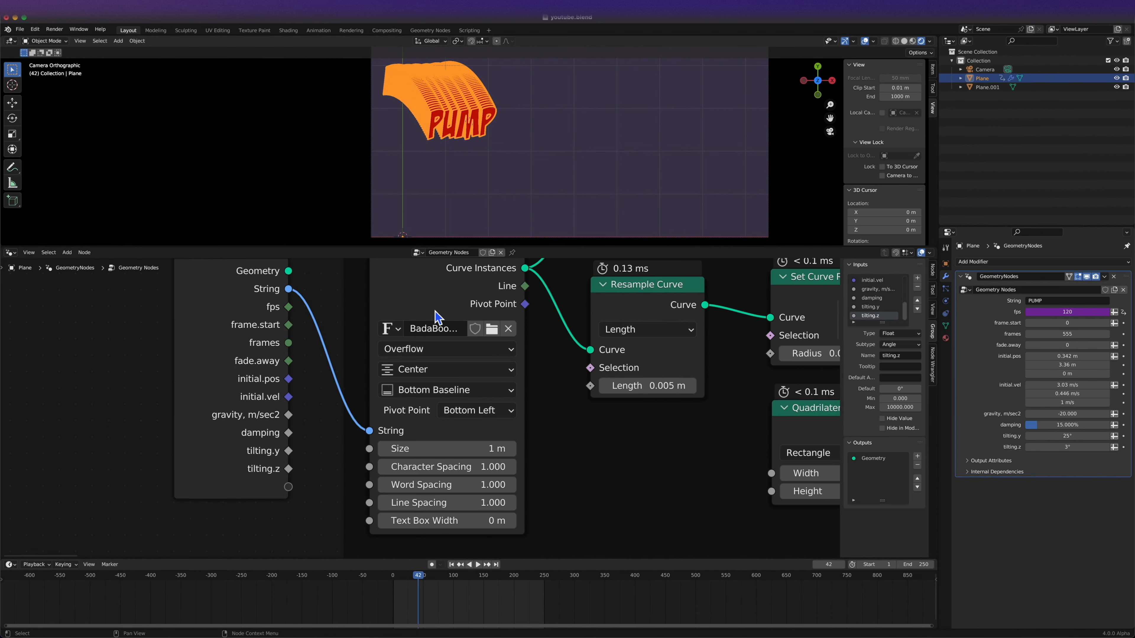
Load the Bebas font file for the PUMP text and preview the bouncing animation.
left_click(492, 328)
double_click(659, 271)
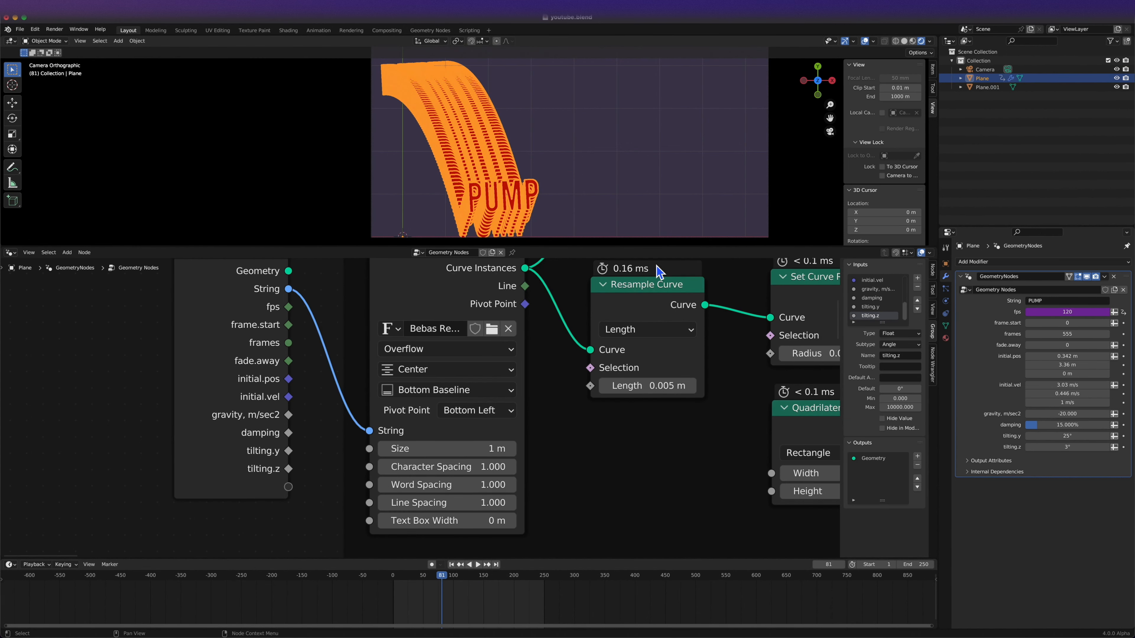
key("space")
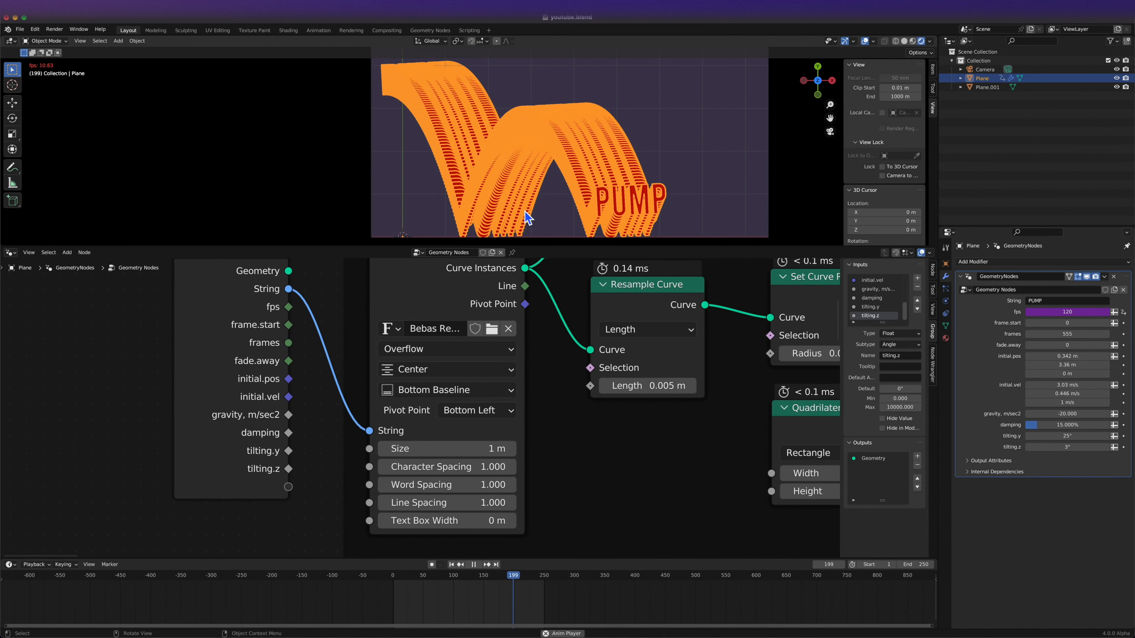
key("space")
Set the modifier's fade.away value to 100 and preview the shortened trail from the first frame.
left_click(1077, 346)
type("10")
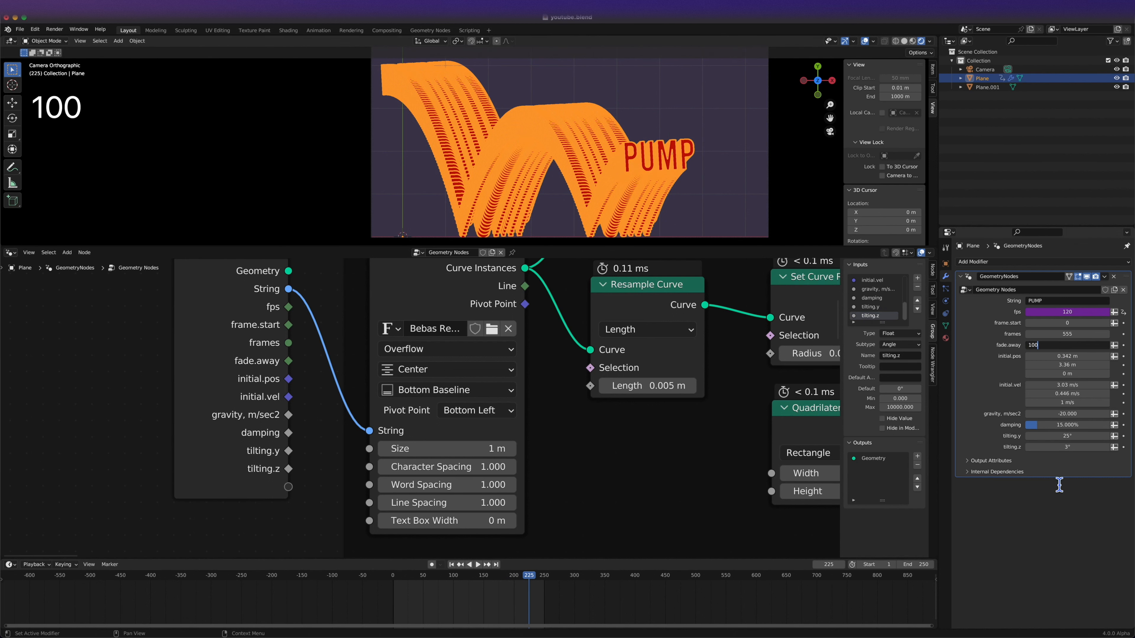
type("0")
key("Return")
left_click(394, 579)
key("space")
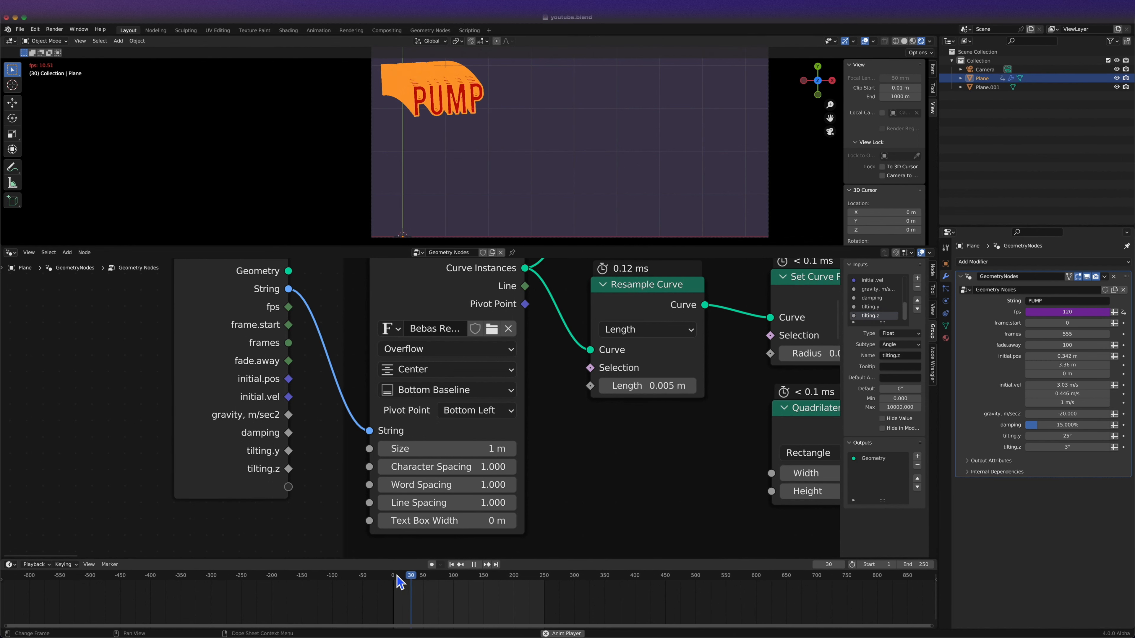
left_click(359, 238)
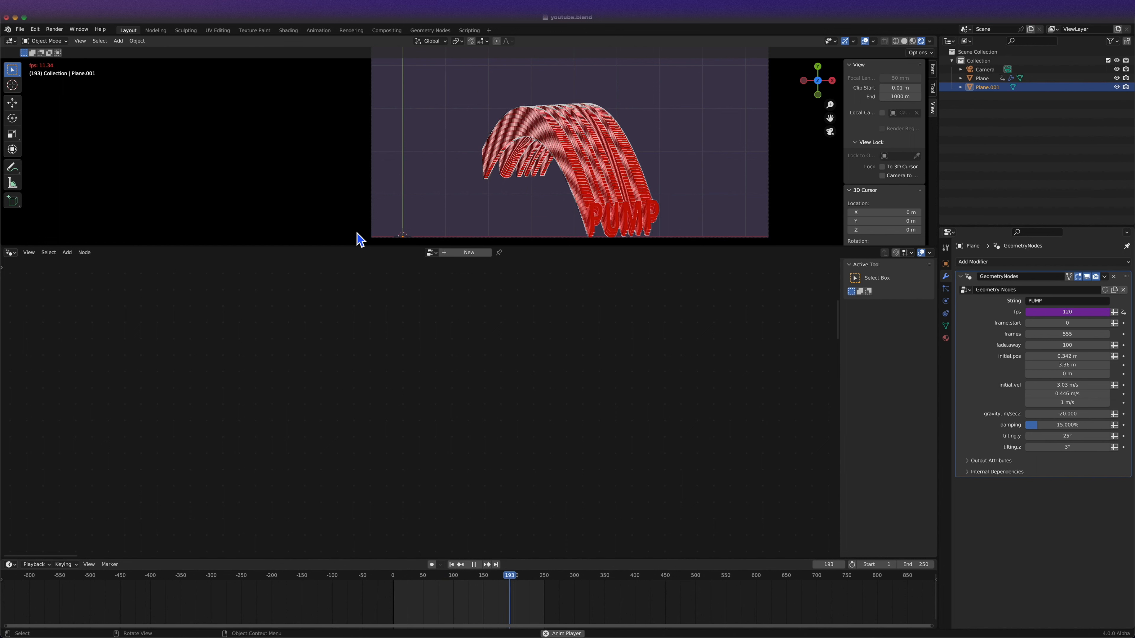
key("space")
Set the modifier's fade.away value to 15 and play the animation from near its start.
left_click(1066, 345)
type("15")
key("Return")
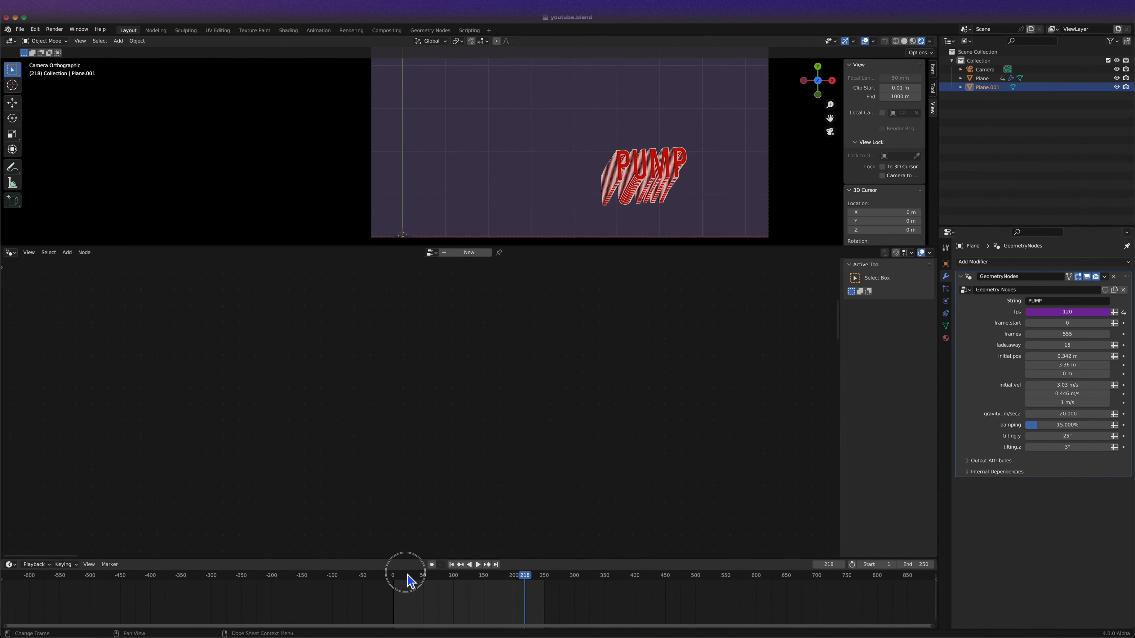
left_click(410, 581)
key("space")
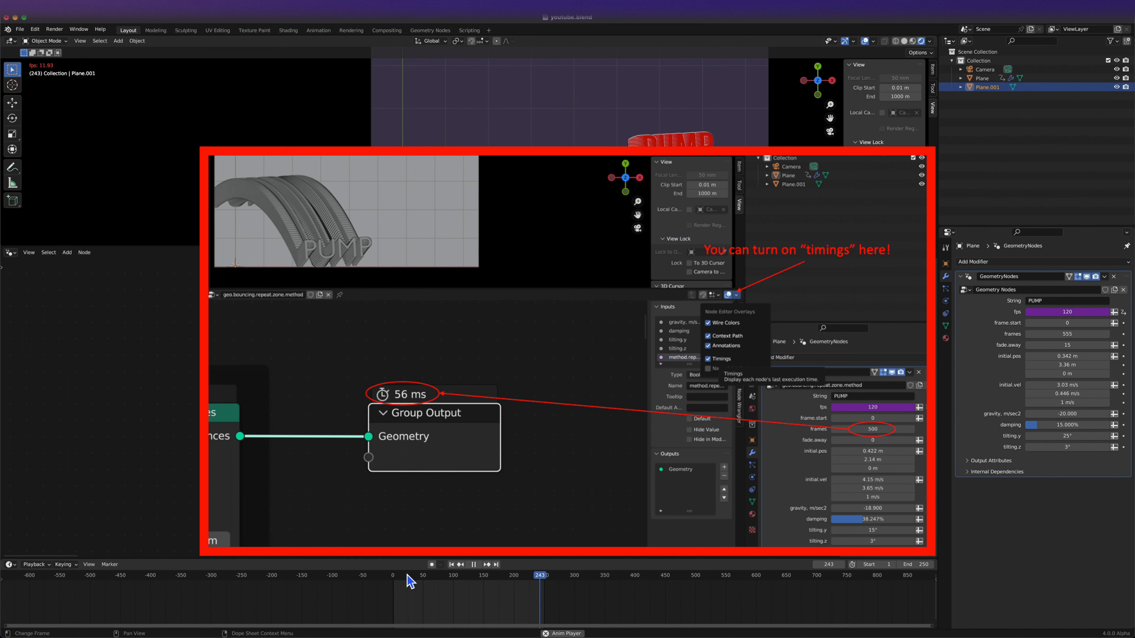
key("space")
Select the PUMP text object and set its fade.away value to 0.
left_click(425, 90)
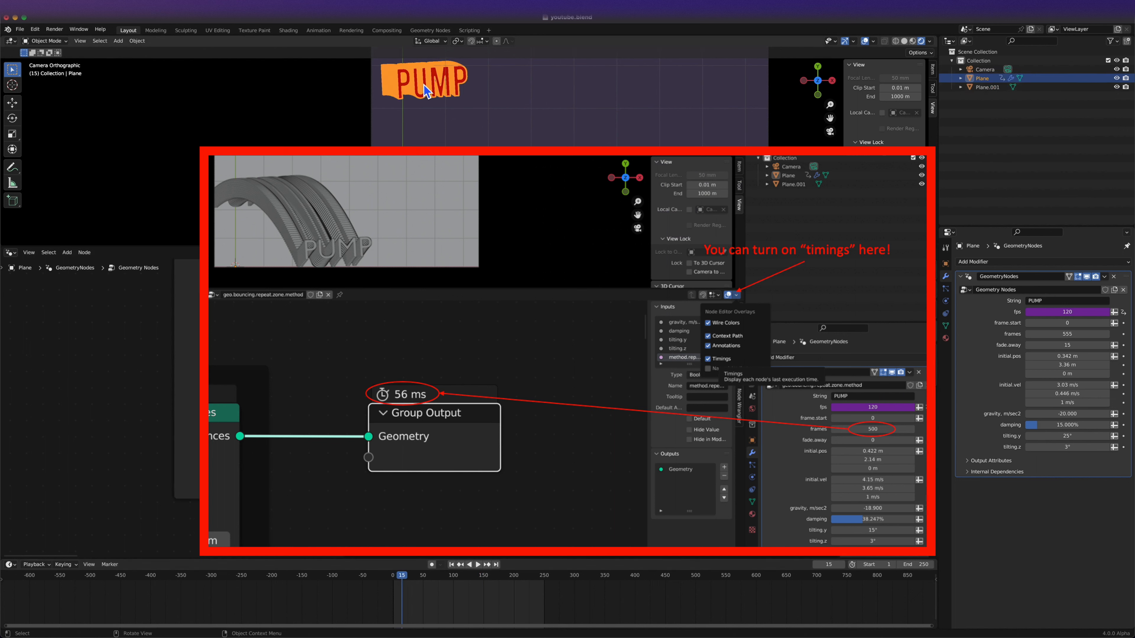
left_click(1078, 346)
type("0")
key("Return")
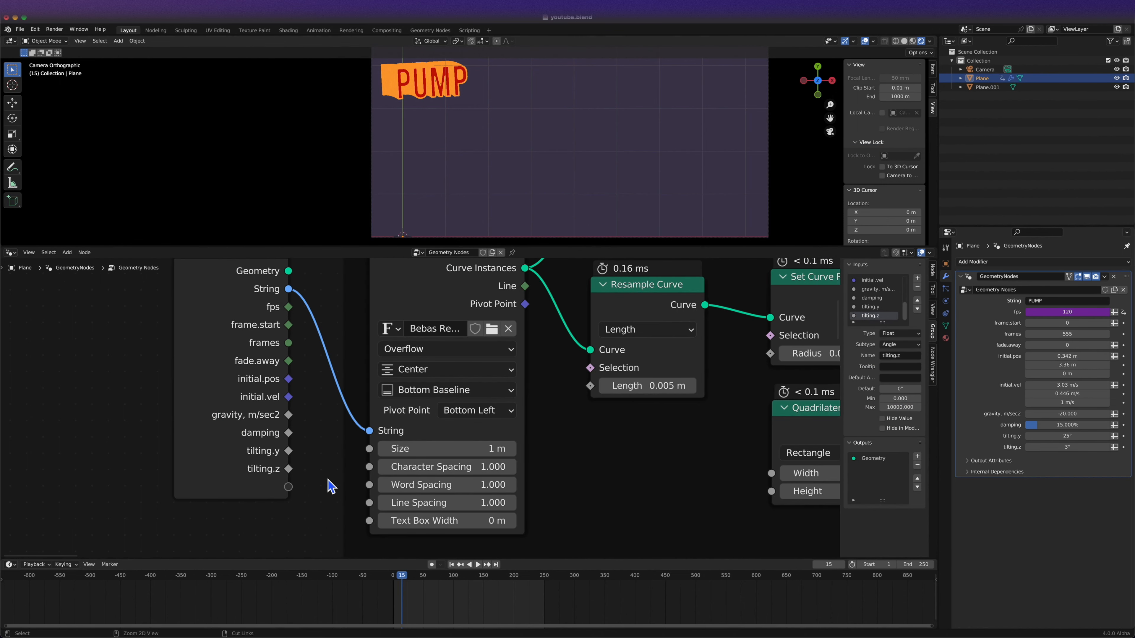
Select the first group of nodes in the tree and move it horizontally, separate from the middle section.
scroll(328, 481, "down", 10, "ctrl")
scroll(753, 400, "left", 2)
left_click_drag(339, 279, 141, 366)
key("g")
key("x")
left_click(309, 350)
Enclose the middle section's nodes and sub-frames in one new frame and move it horizontally.
left_click_drag(696, 266, 227, 545)
key("super+j")
key("g")
key("x")
left_click(611, 284)
Enable a custom color for the new large frame and make it light green.
left_click(932, 271)
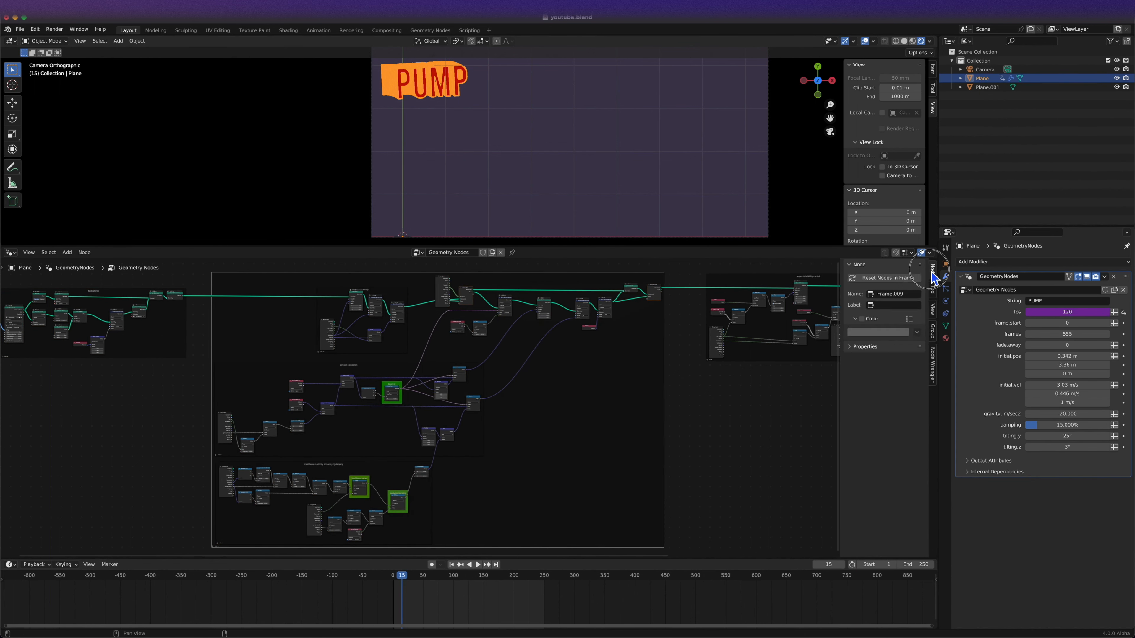
left_click(862, 320)
left_click(876, 333)
left_click_drag(882, 261, 881, 239)
left_click(878, 332)
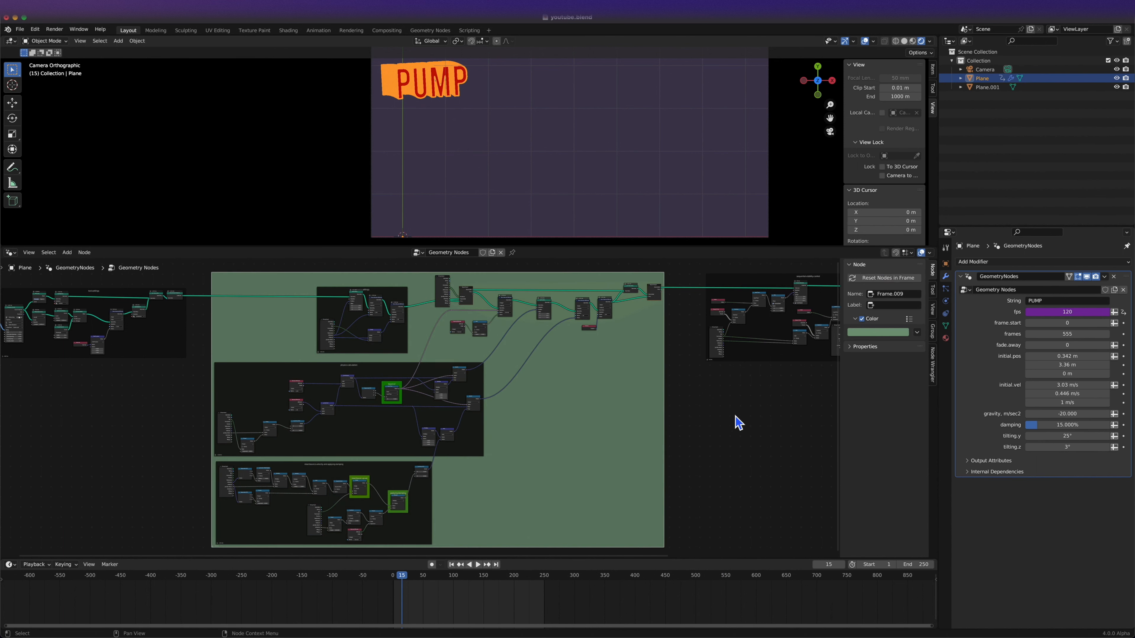
Select the node groups that follow the green frame and move them horizontally closer to it.
left_click(755, 388)
scroll(734, 420, "down", 8)
left_click_drag(737, 421, 551, 305)
key("g")
key("x")
left_click(593, 424)
scroll(590, 422, "up", 4)
left_click_drag(267, 316, 106, 425)
key("g")
key("Escape")
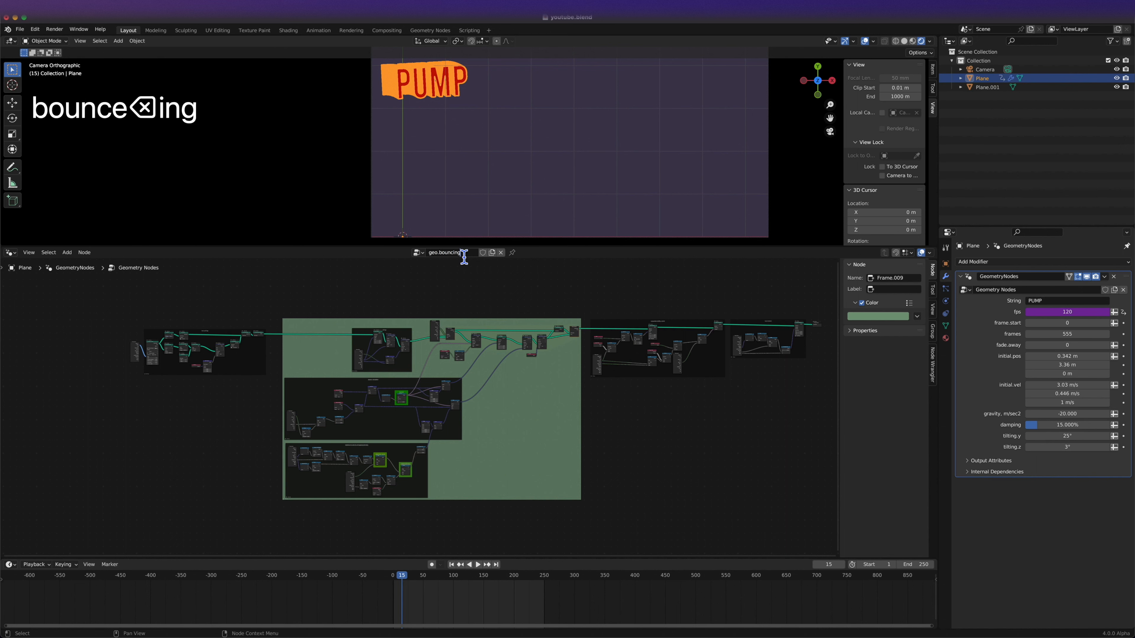
Rename the geometry node group as geo.bouncing.repeat.zone.method.
type(".zone.met")
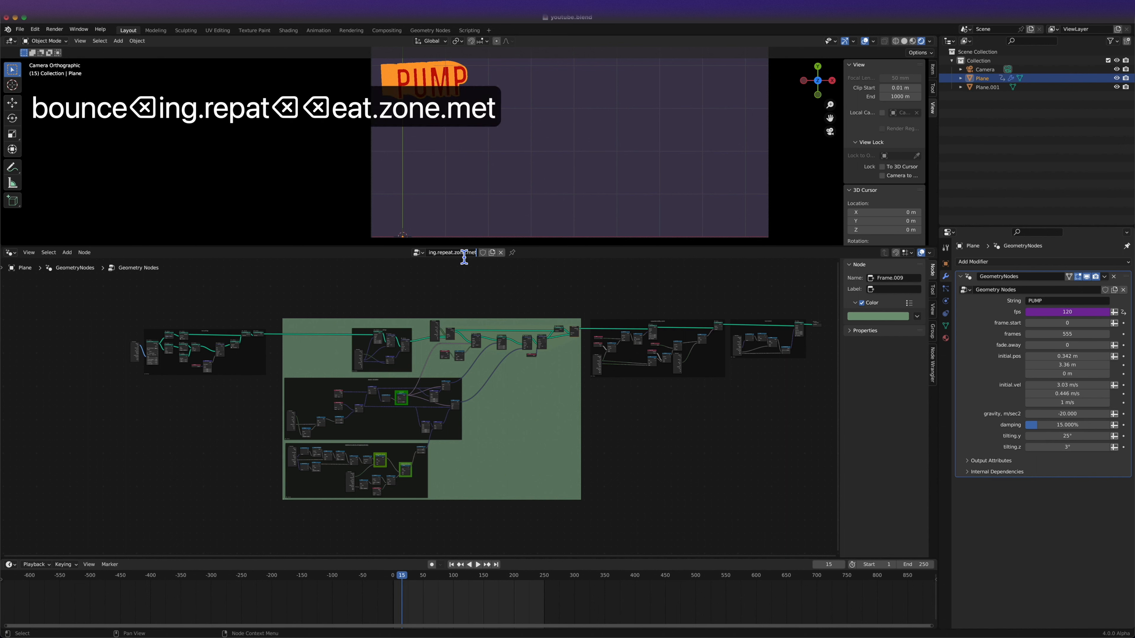